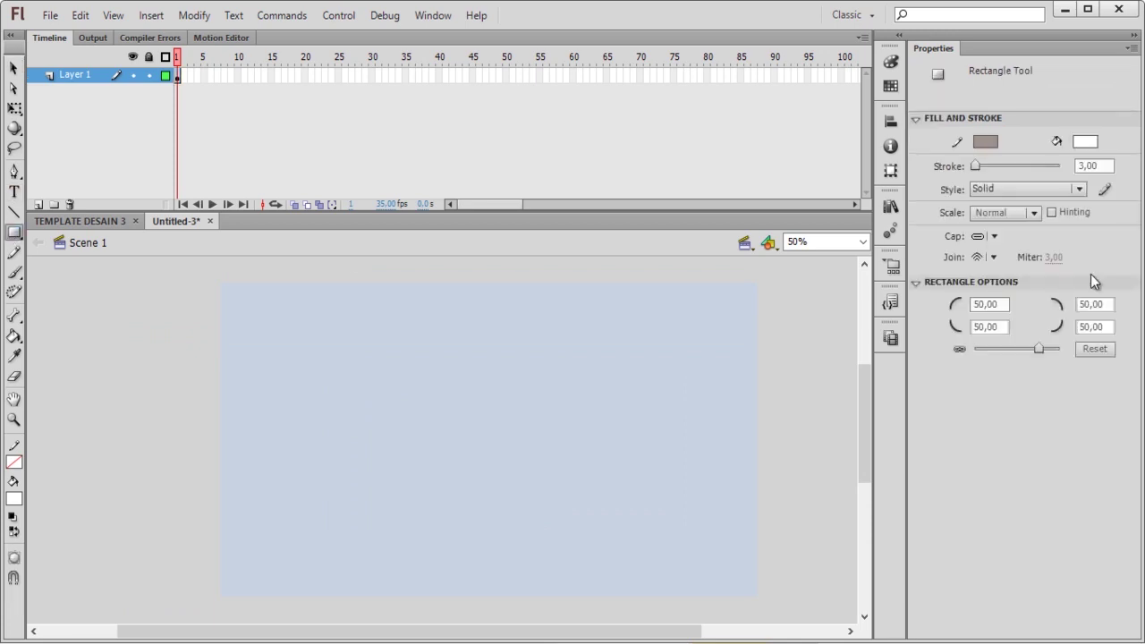
Step: Draw a large white rectangle with rounded corners and a grey-brown outline across most of the stage
left_click_drag(293, 348, 671, 547)
key("ctrl+z")
left_click_drag(1030, 348, 1037, 348)
left_click_drag(287, 328, 749, 581)
Step: Centre the whole rounded rectangle horizontally and vertically on the stage
left_click(13, 68)
key("ctrl+a")
left_click(890, 121)
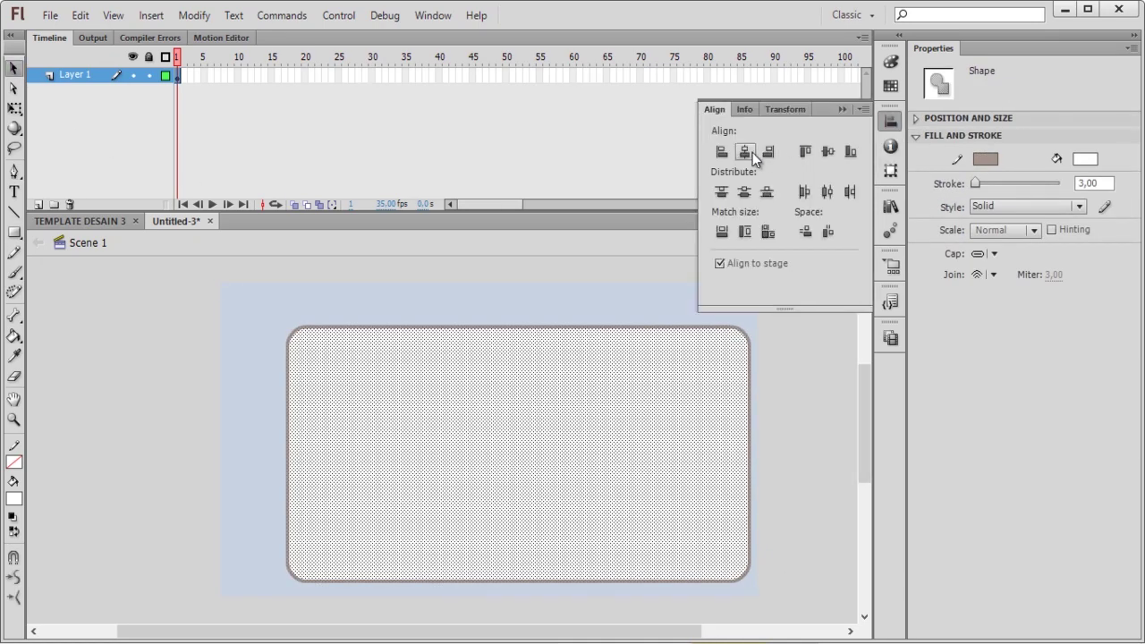
left_click(762, 152)
left_click(823, 153)
Step: Paste the reference screenshot into the document and recolour the rounded panel's fill with the pale tint sampled from its phone card
left_click(770, 405)
key("ctrl+v")
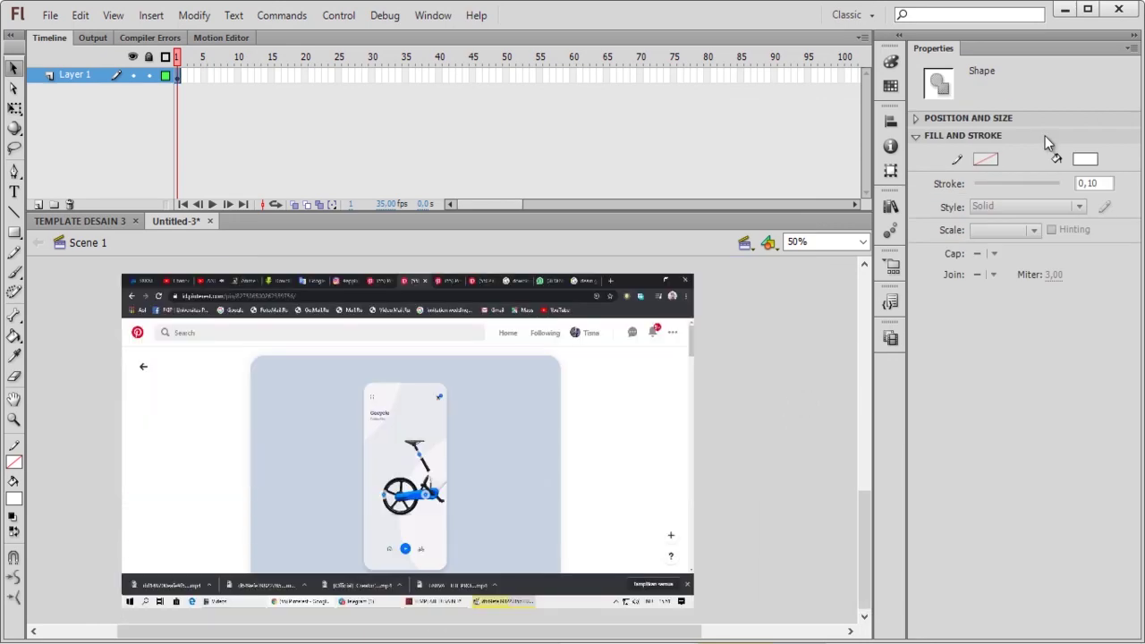
left_click(1085, 158)
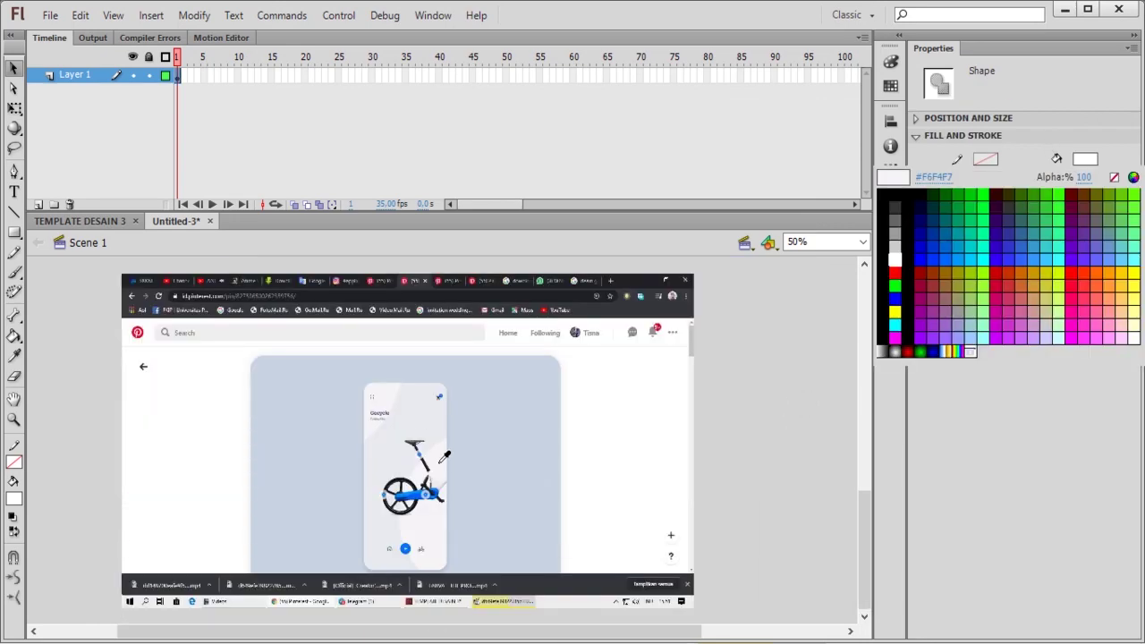
left_click(440, 463)
Step: Delete the outline around the rounded panel
scroll(521, 450, "up", 3)
scroll(520, 450, "down", 2)
left_click(543, 375)
key("Delete")
scroll(693, 447, "up", 5)
scroll(693, 447, "down", 1)
Step: Draw a circle with a dark grey outline and no fill, overlapping the stage's left edge
left_click(10, 235)
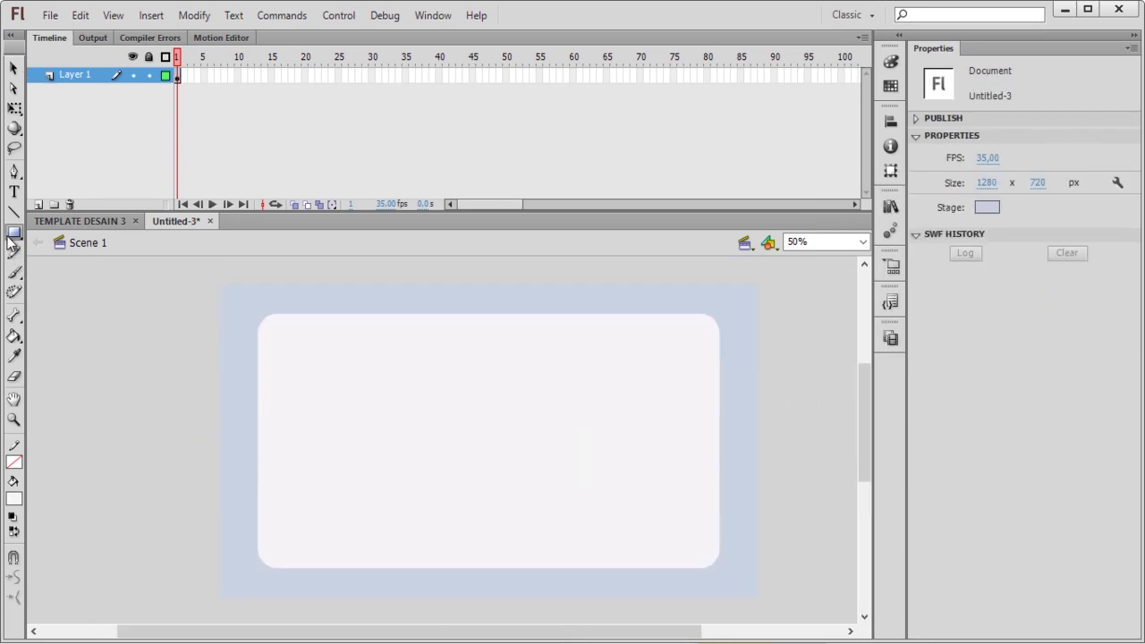
left_click_drag(9, 241, 62, 251)
left_click(16, 466)
left_click(28, 337)
left_click(15, 501)
left_click(248, 303)
left_click_drag(77, 307, 185, 494)
Step: Move the circle outline so it overlaps the panel's upper-left corner
key("v")
left_click(177, 309)
left_click(14, 461)
left_click(15, 291)
left_click(176, 335)
left_click(203, 312)
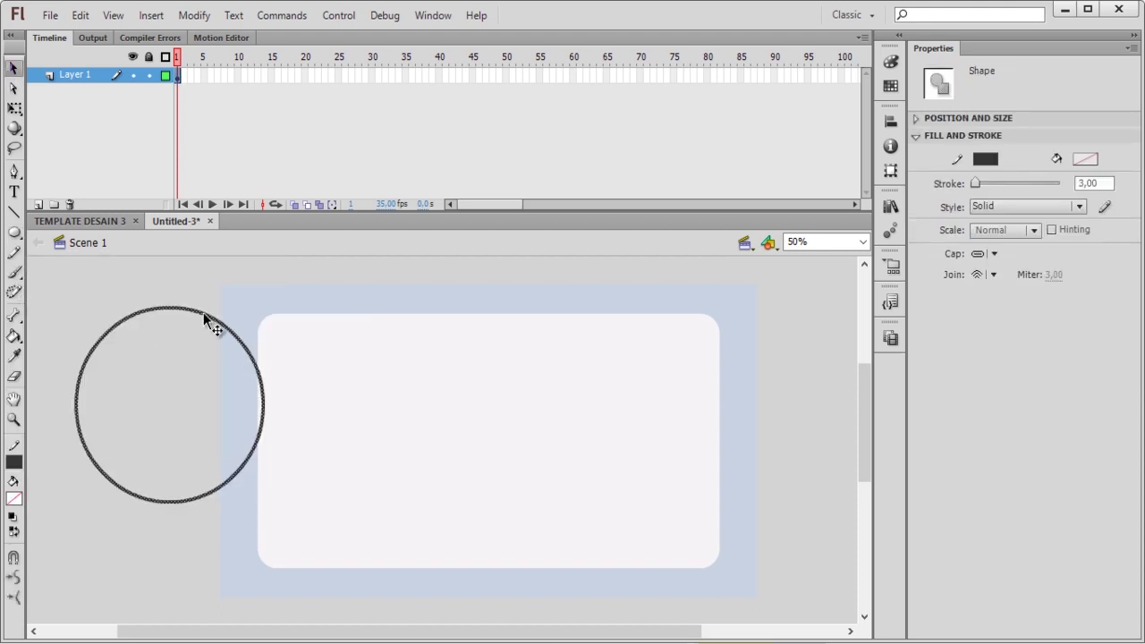
left_click_drag(203, 312, 317, 257)
Step: Copy the circle outline to the panel's lower-right corner and enlarge the copy
left_click_drag(371, 364, 810, 641)
key("q")
scroll(700, 536, "down", 2)
left_click_drag(782, 407, 769, 359)
left_click_drag(794, 593, 832, 632)
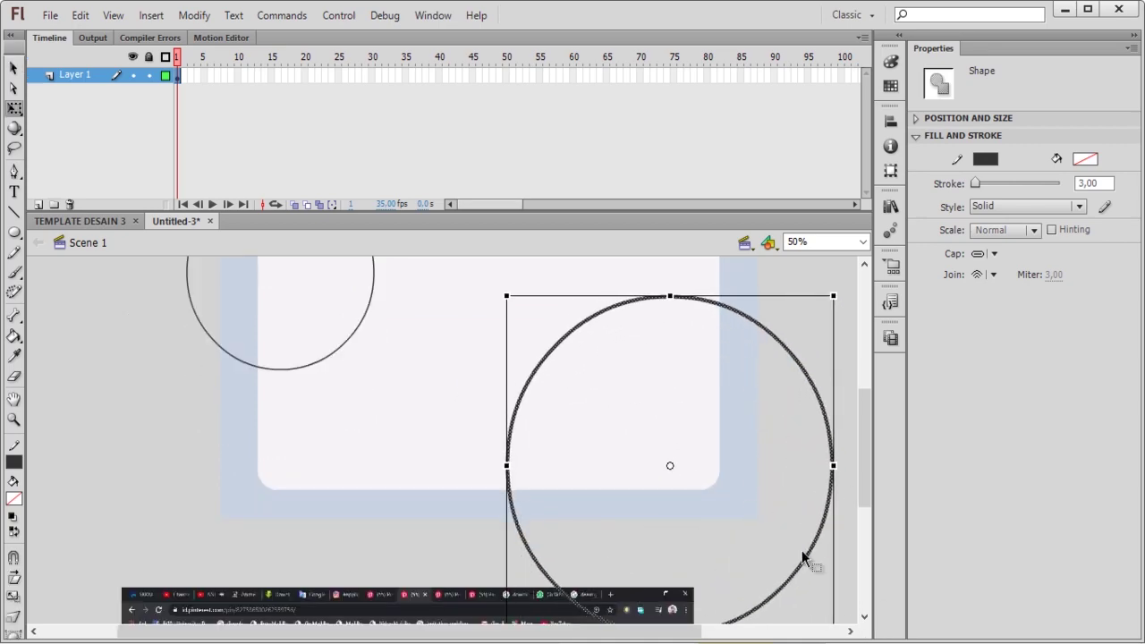
Step: Recolour the panel area between the two circles with the light grey-blue sampled from the reference phone card
scroll(771, 510, "up", 2)
left_click(475, 471)
scroll(456, 490, "down", 4)
left_click(1087, 160)
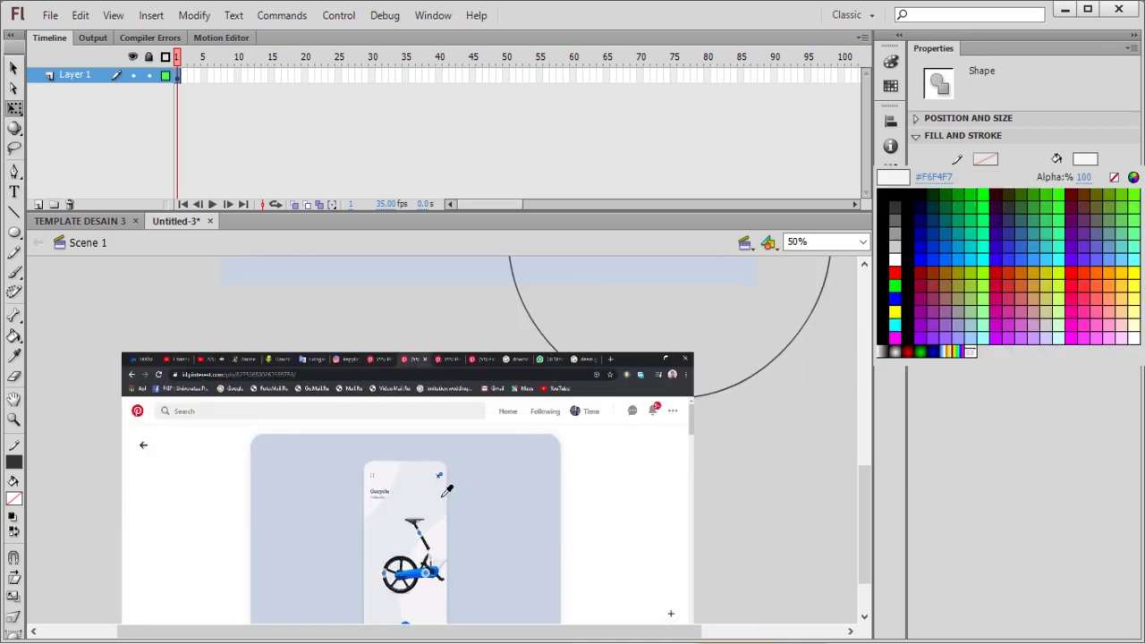
left_click(433, 504)
Step: Delete the outlines of both circles, leaving only the coloured panel areas
scroll(570, 400, "up", 4)
left_click(13, 69)
left_click(198, 369)
double_click(187, 365)
key("Delete")
double_click(757, 399)
key("Delete")
scroll(732, 400, "down", 4)
scroll(732, 399, "up", 4)
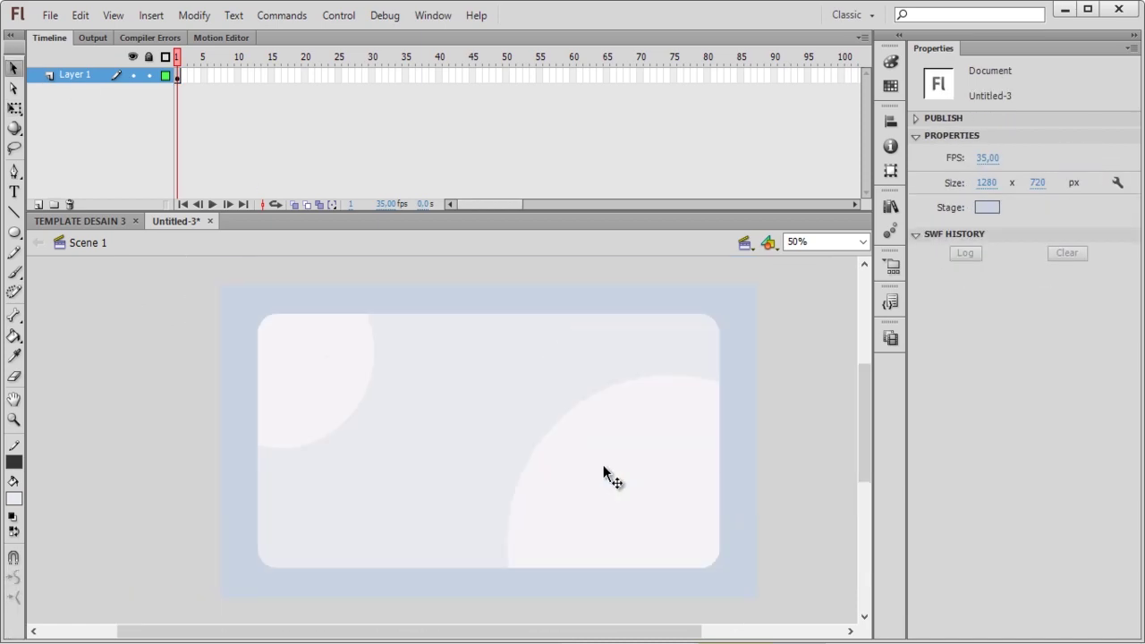
Step: Select the three coloured areas of the panel and group them
left_click(355, 394)
left_click(461, 427, "shift")
left_click(617, 465, "shift")
right_click(620, 463)
key("Escape")
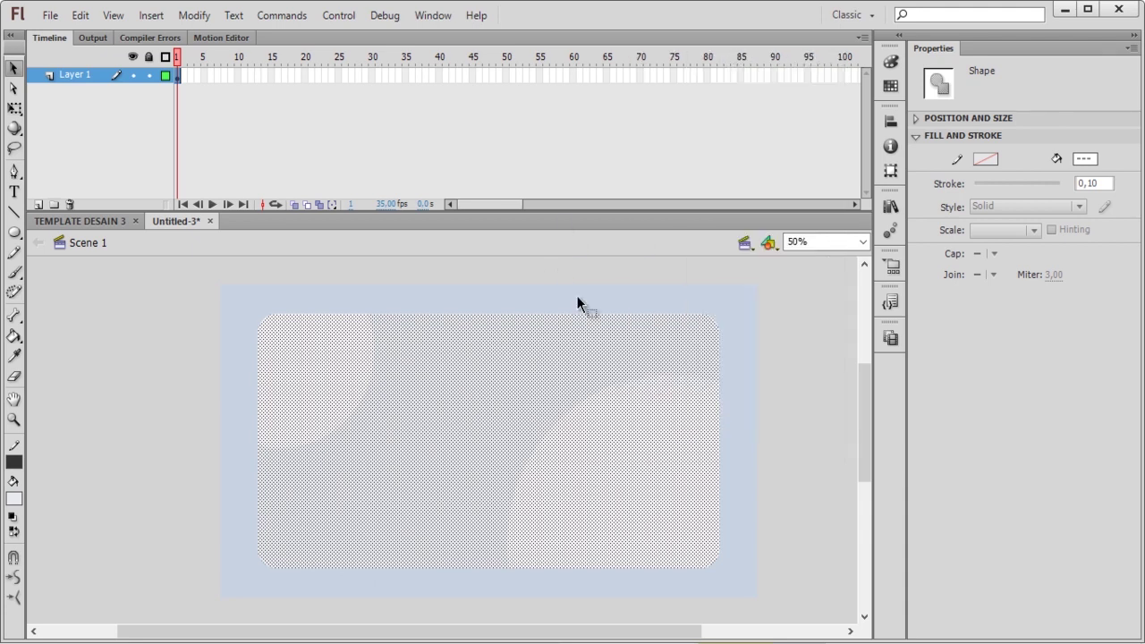
key("ctrl+g")
Step: Convert the grouped panel to a movie clip symbol named back
right_click(587, 398)
left_click(693, 611)
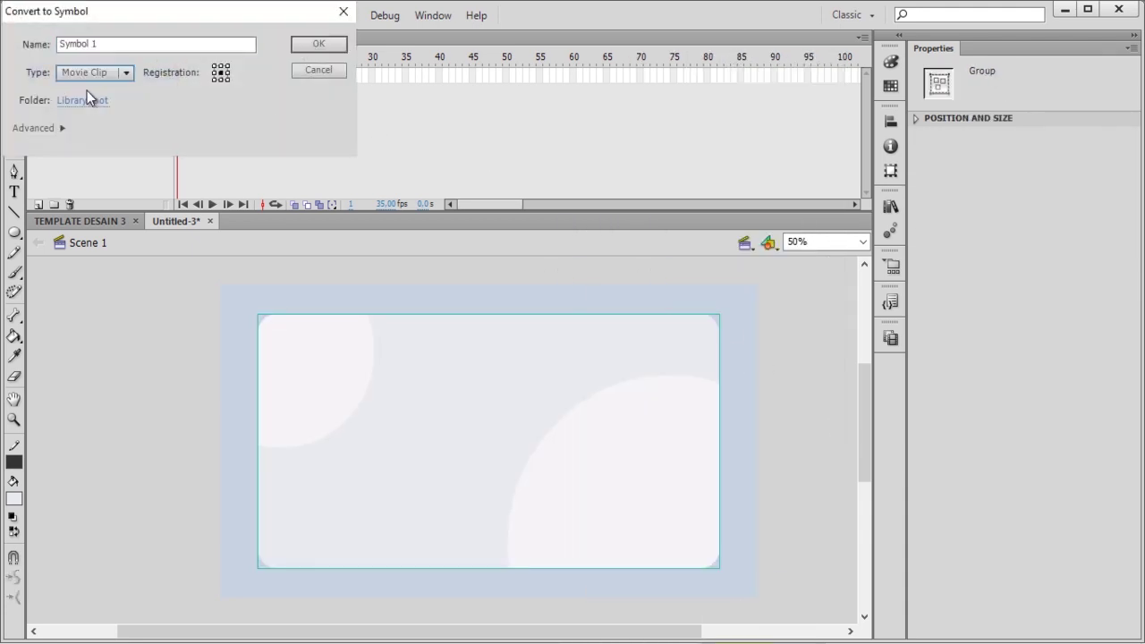
type("back")
left_click(313, 45)
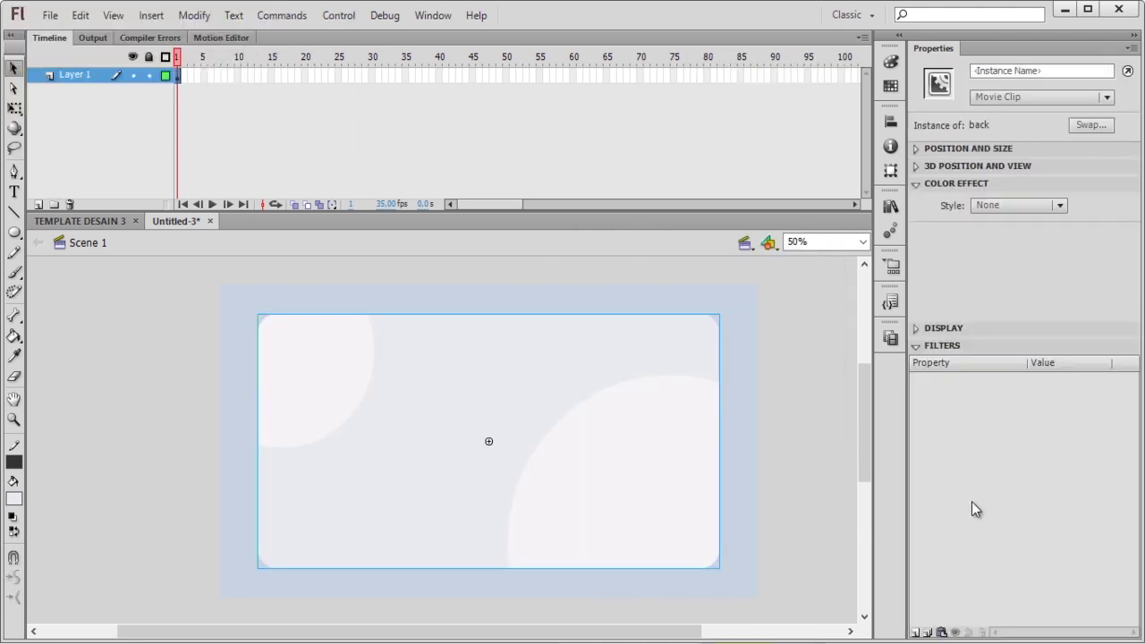
Step: Add a drop shadow filter to the panel with a 19 px blur and reduced strength
left_click(916, 632)
left_click(976, 497)
mouse_move(1036, 417)
left_mouse_down()
mouse_move(1048, 414)
mouse_move(974, 428)
mouse_move(1028, 430)
left_mouse_up()
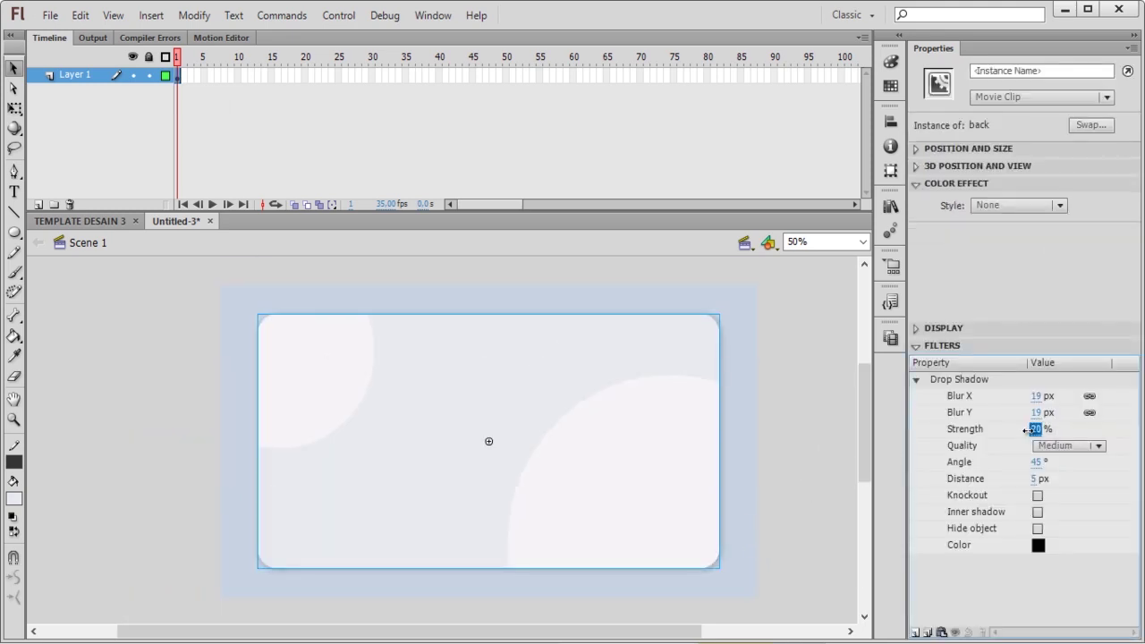
left_click(778, 529)
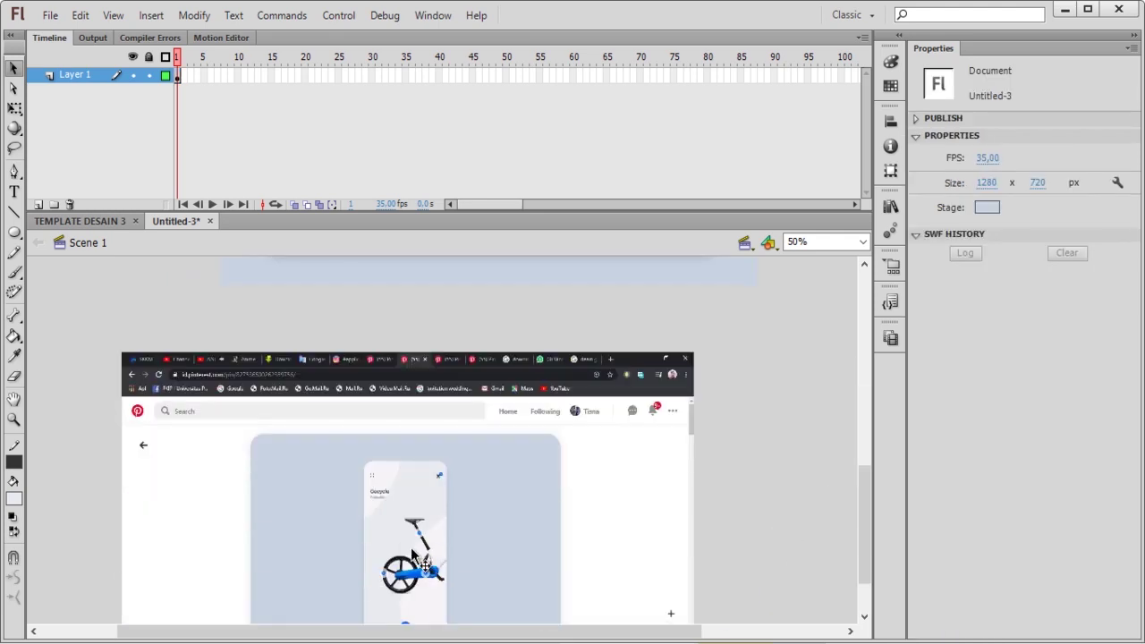
Step: Copy the row of icon buttons with their labels from the TEMPLATE DESAIN 3 document
left_click(66, 221)
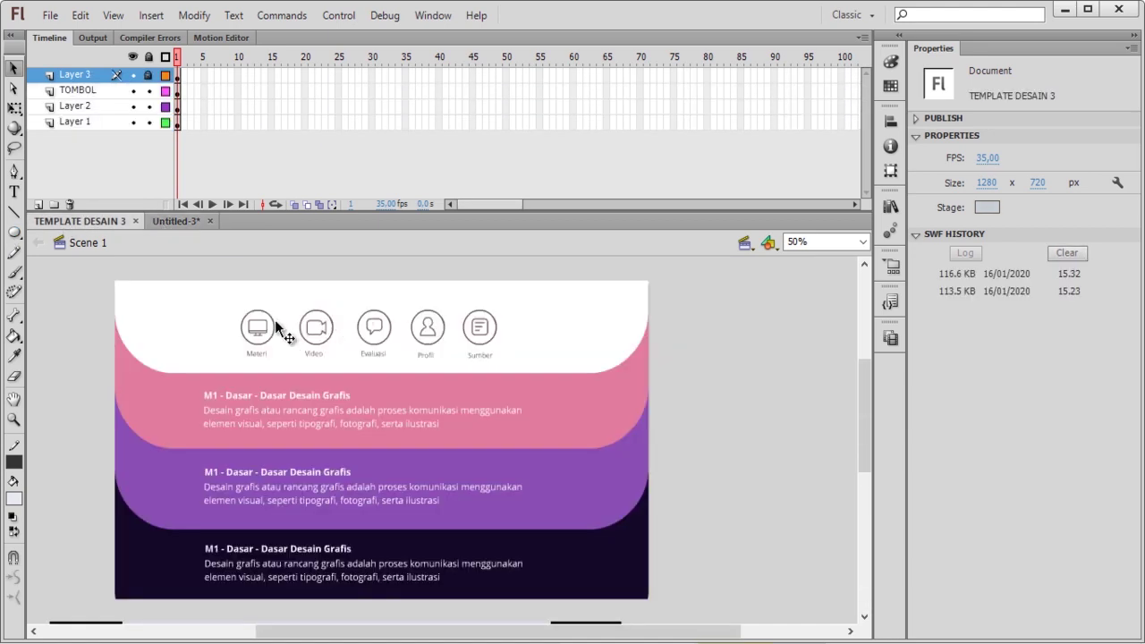
left_click(274, 329)
left_click(315, 329, "shift")
right_click(496, 330)
left_click(572, 303)
Step: Paste the icon buttons into Untitled-3 and scale them down near the panel's bottom edge
left_click(176, 221)
right_click(775, 393)
left_click(851, 190)
left_click_drag(556, 426, 548, 535)
key("q")
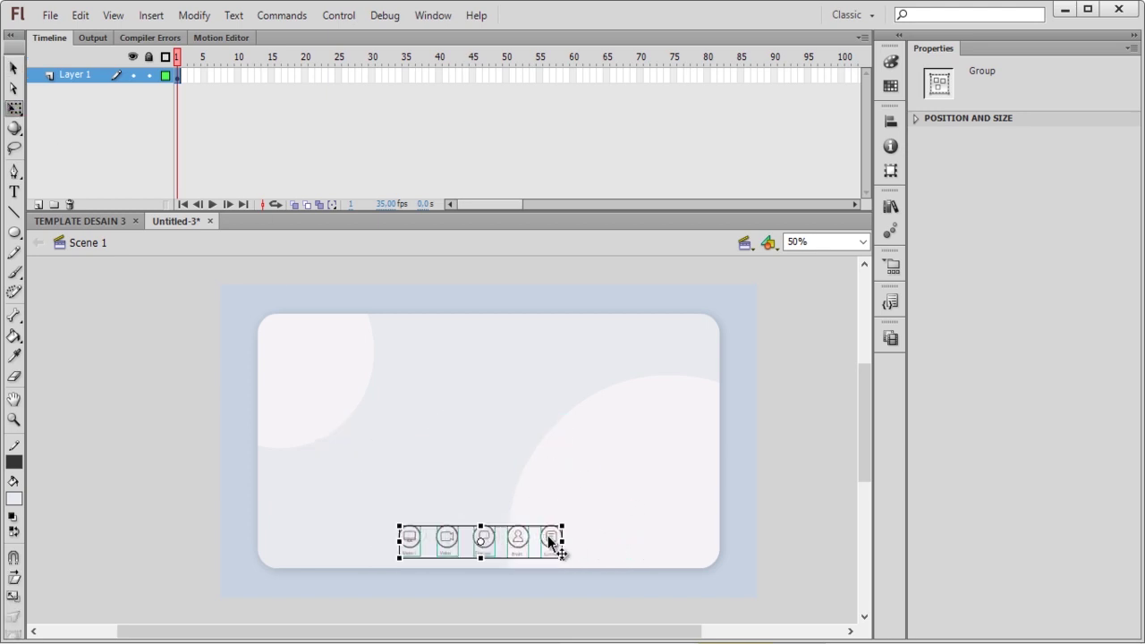
left_click(620, 539)
Step: Select all five icon buttons at 100% zoom and cut them from Layer 1
key("ctrl+1")
scroll(376, 487, "down", 5)
left_click_drag(355, 615, 440, 476)
scroll(415, 489, "up", 2)
scroll(415, 488, "down", 1)
left_click(293, 334)
left_click(358, 336, "shift")
left_click(428, 320, "shift")
left_click(500, 322, "shift")
left_click(567, 322, "shift")
right_click(566, 322)
left_click(636, 283)
Step: Add a new layer named tombol
left_click(39, 204)
left_click(74, 78)
type("tombol")
key("Return")
Step: Rename Layer 1 as back and lock it, keeping tombol as the active layer
double_click(75, 90)
type("back")
key("Return")
left_click(148, 90)
left_click(75, 74)
Step: Paste the cut icon buttons in place on the tombol layer
right_click(364, 302)
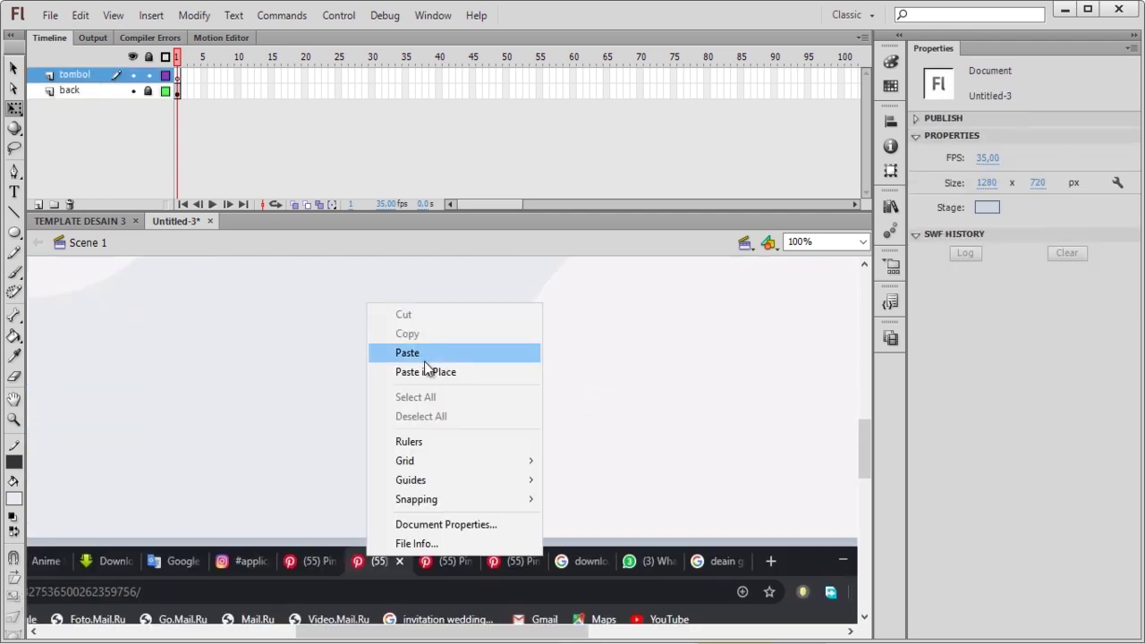
left_click(407, 368)
scroll(517, 374, "down", 1)
left_click(488, 327)
Step: Break the Materi button apart into its circle, monitor icon and label
scroll(483, 327, "up", 1)
left_click(300, 328)
right_click(300, 328)
left_click(416, 516)
left_click(362, 293)
left_click(302, 324)
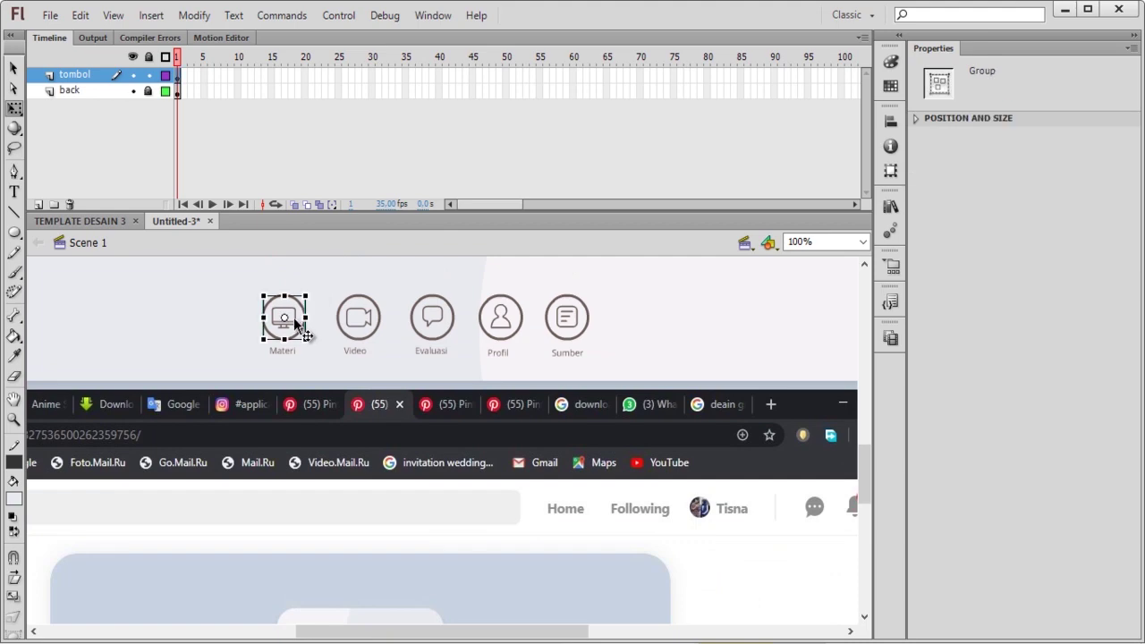
right_click(300, 307)
left_click(371, 513)
Step: Recolour the Materi label with the blue sampled from the reference image's badge
scroll(317, 347, "down", 4)
scroll(429, 429, "up", 3)
scroll(866, 485, "up", 1)
left_click(12, 358)
left_click(428, 610)
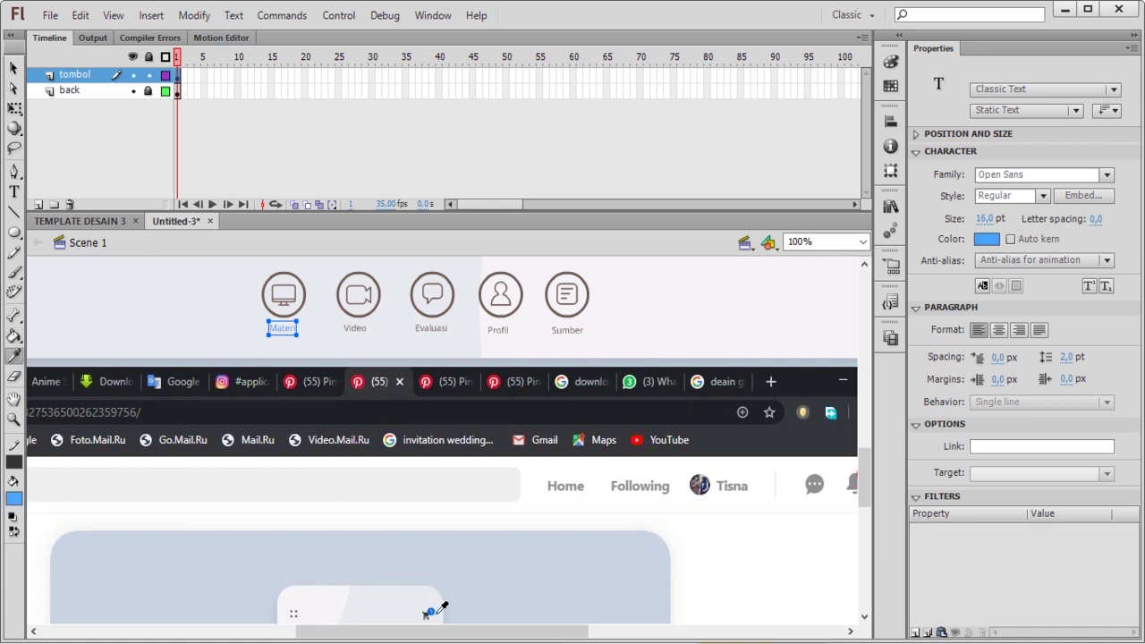
Step: Recolour the Materi circle's outline with the sampled blue and send the circle to the back
double_click(301, 317)
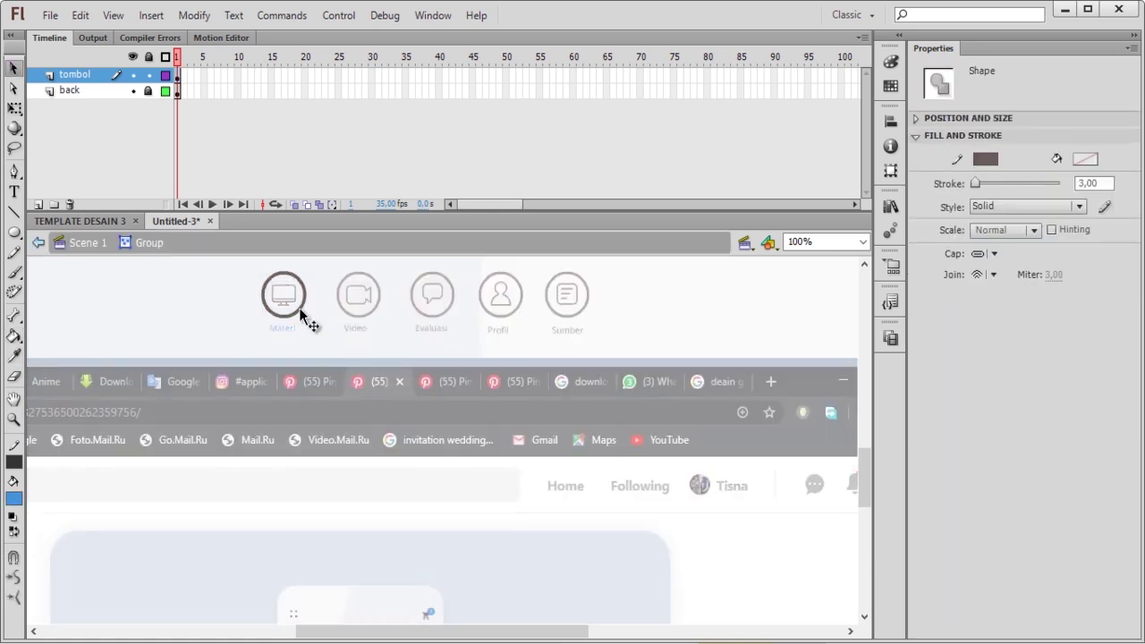
left_click(15, 530)
double_click(164, 303)
double_click(294, 297)
left_click(295, 297)
double_click(221, 292)
right_click(288, 307)
mouse_move(358, 491)
left_click(552, 548)
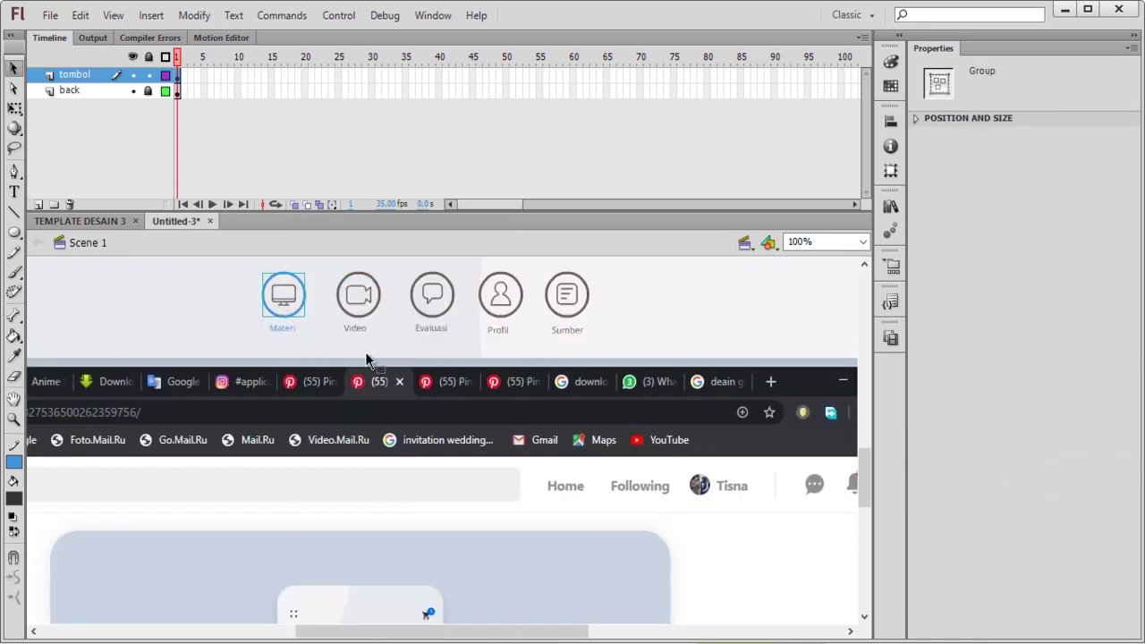
Step: Recolour the Materi monitor icon with the blue sampled from the reference image
left_click(289, 302)
left_click(987, 239)
left_click(427, 615)
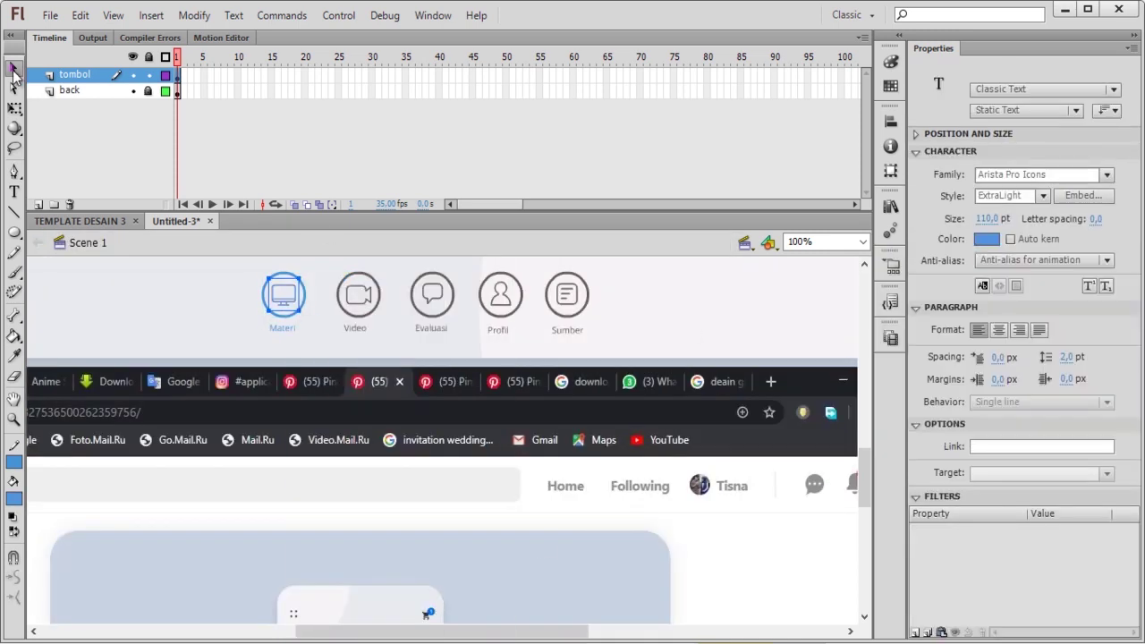
Step: Try to fill the inside of the Materi circle with the sampled blue
left_click(302, 299)
double_click(294, 296)
left_click(295, 296)
left_click(1085, 159)
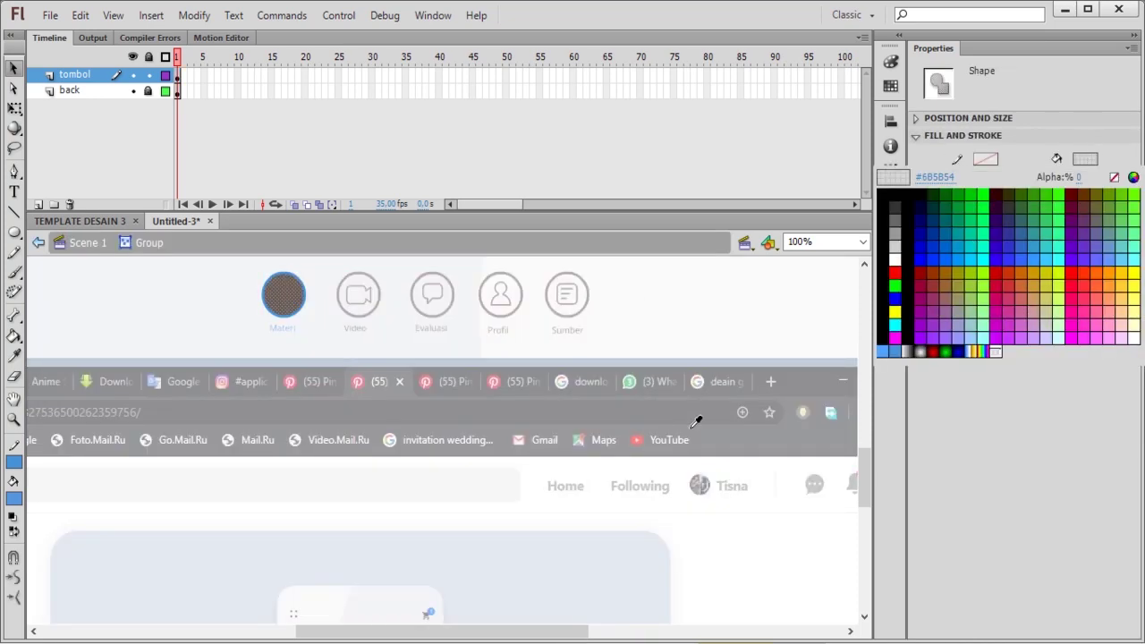
left_click(15, 492)
double_click(320, 328)
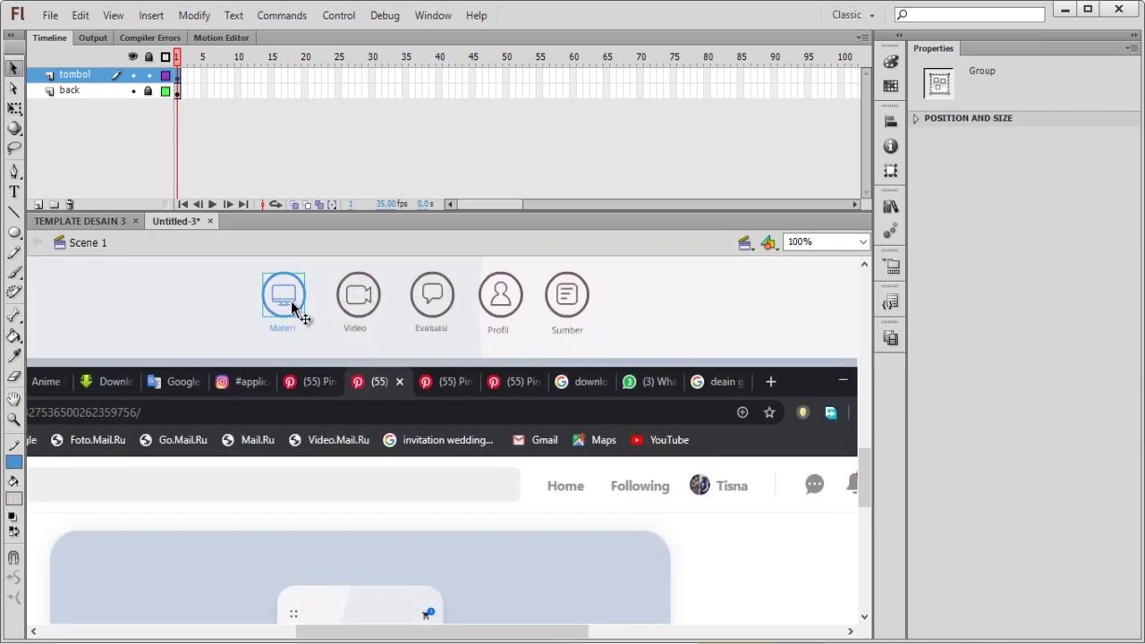
Step: Recolour the Materi monitor icon white
double_click(292, 303)
left_click(13, 69)
left_click(988, 240)
left_click(884, 343)
left_click(697, 338)
Step: Make the Materi circle's transparent fill opaque and recolour it with the same blue as its outline
double_click(304, 293)
left_click(304, 298)
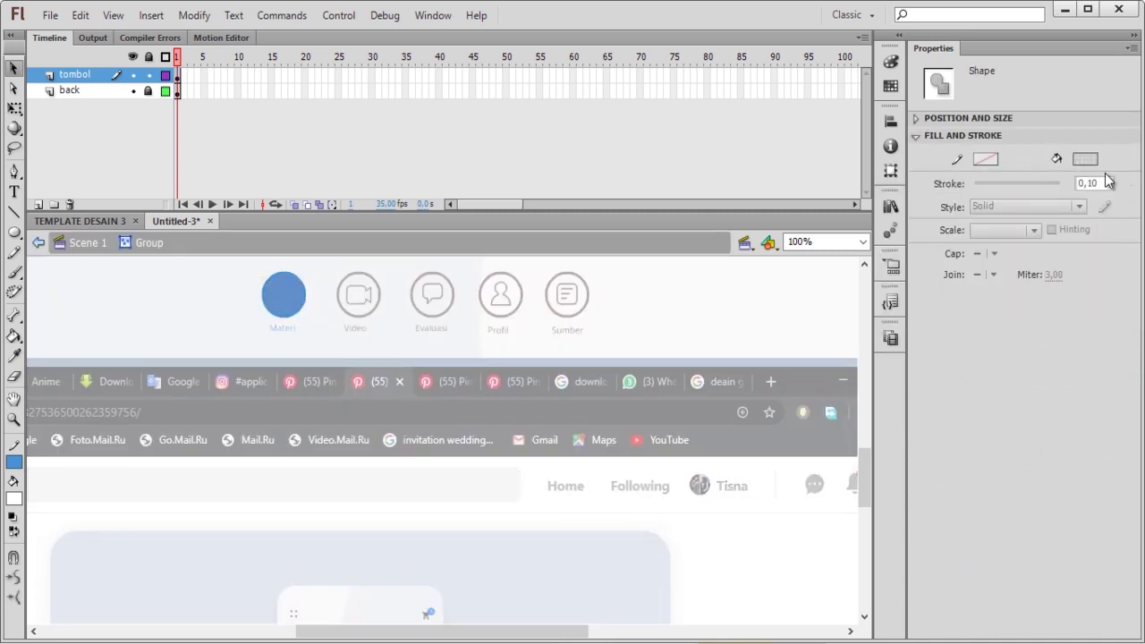
left_click(1084, 158)
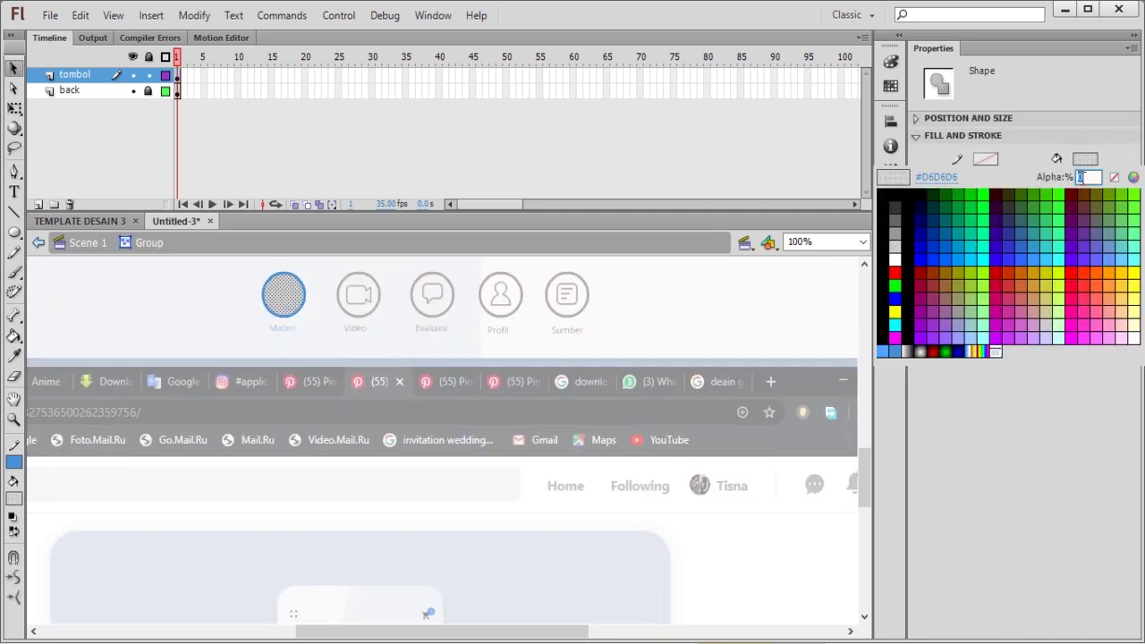
key("Return")
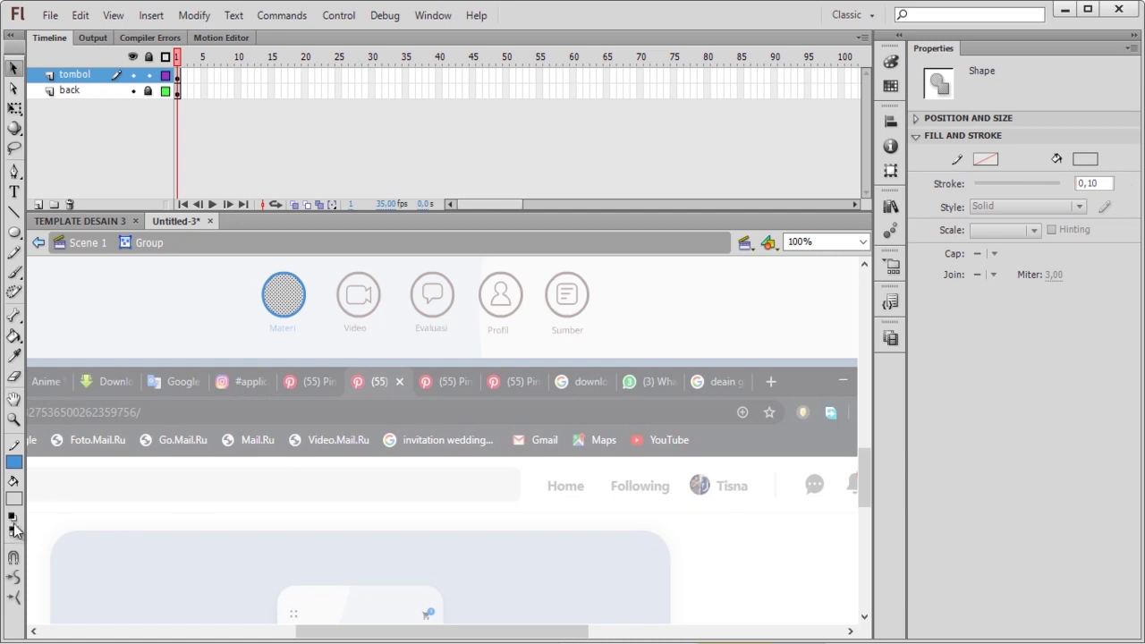
left_click(13, 529)
double_click(315, 314)
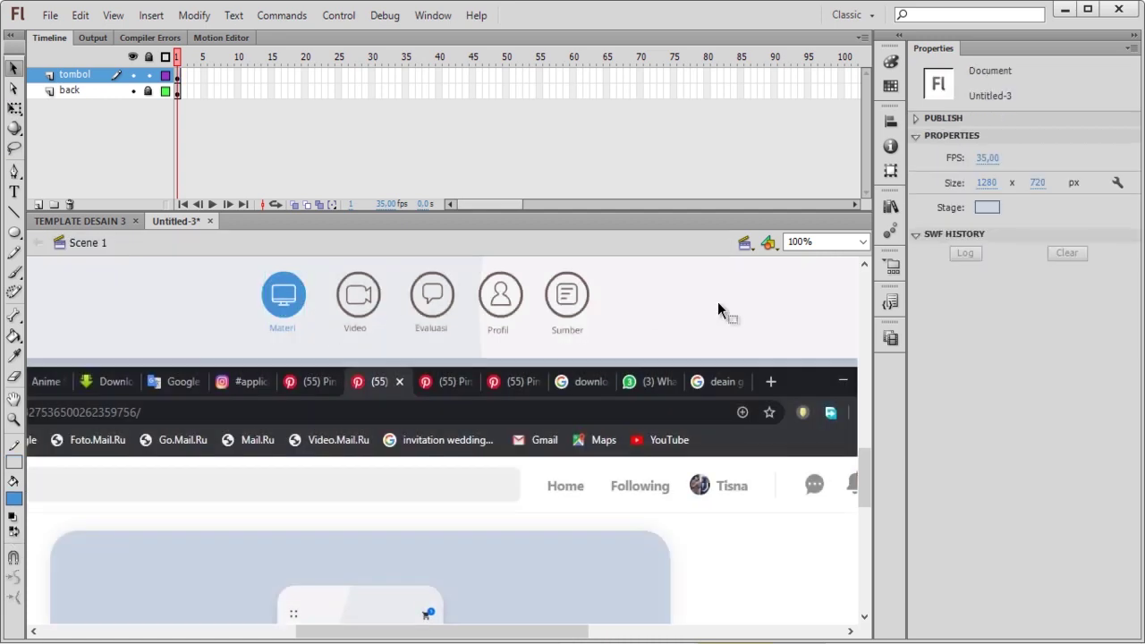
Step: Save the document as TEMPLATE DESAIN 4
key("XF86AudioLowerVolume")
key("ctrl+s")
type("TEMPLATE DESAIN 4")
key("Return")
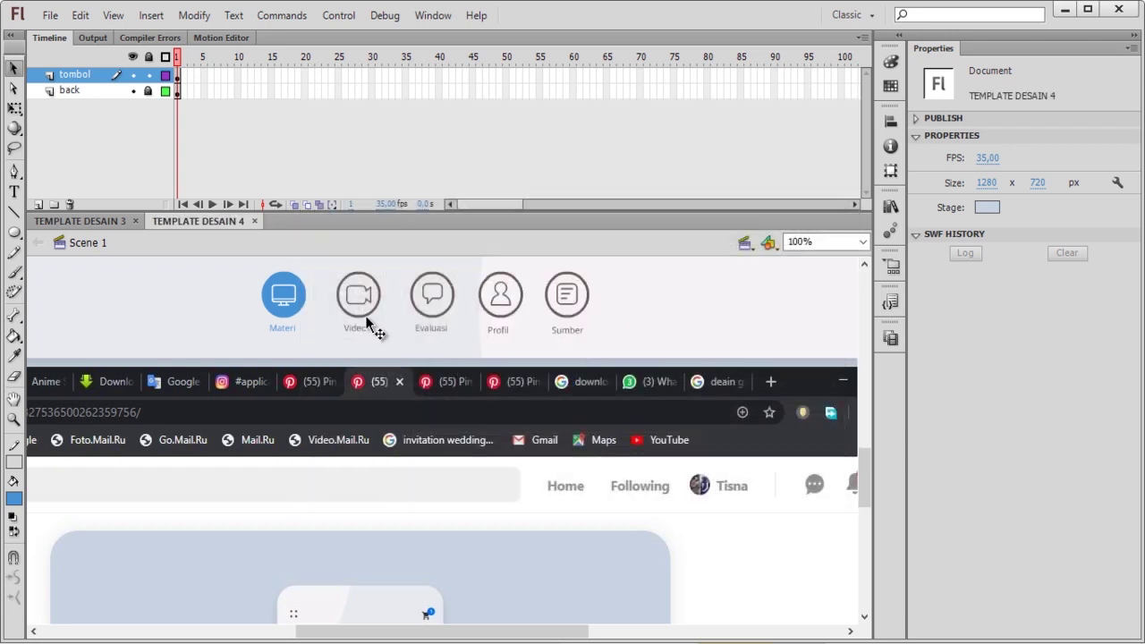
Step: Distribute the Video button to its own layer
left_click(366, 324)
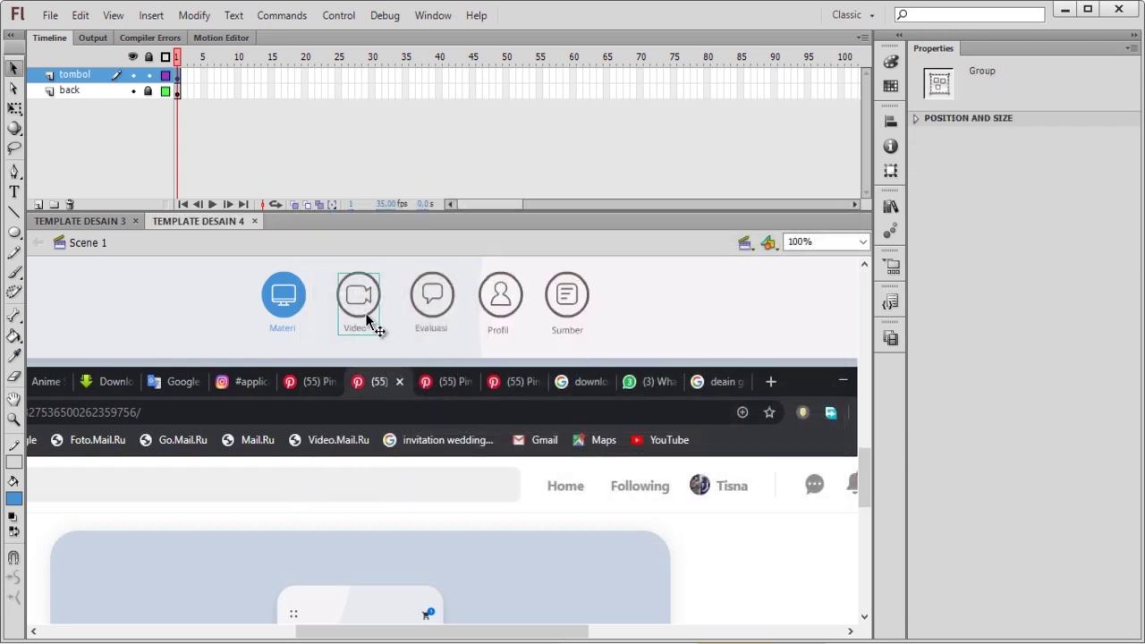
left_click(404, 329)
left_click(376, 320)
right_click(375, 319)
left_click(510, 545)
Step: Break the Video button apart into its separate parts
left_click(211, 328)
left_click(352, 331)
right_click(352, 330)
left_click(437, 518)
left_click(365, 334)
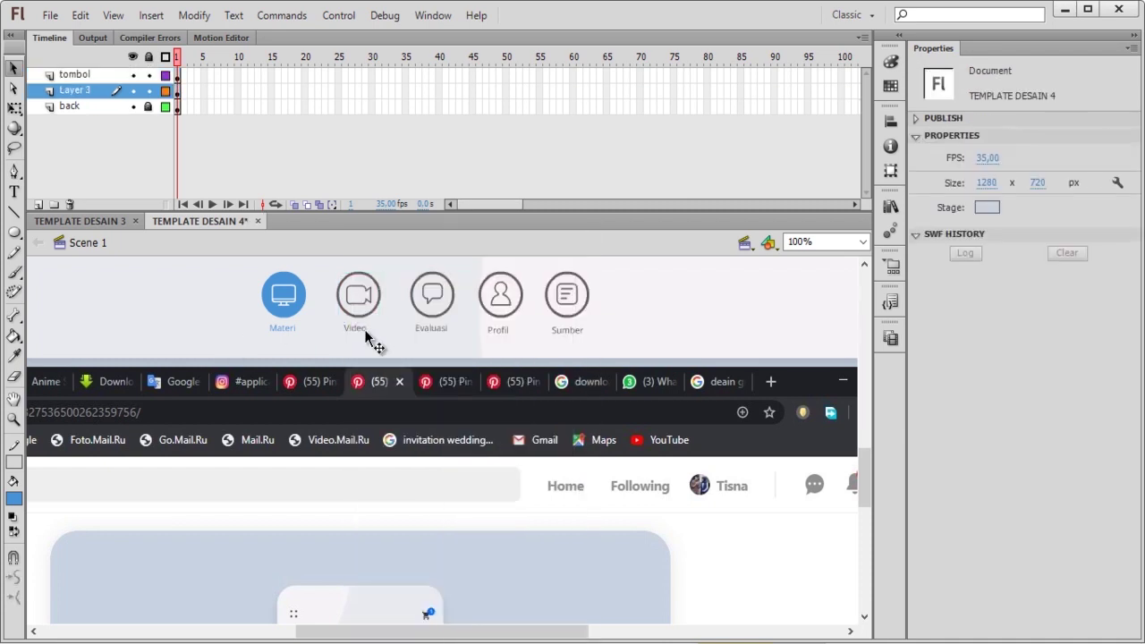
Step: Recolour the Video label with the Materi button's blue
left_click(364, 330)
key("i")
left_click(376, 311)
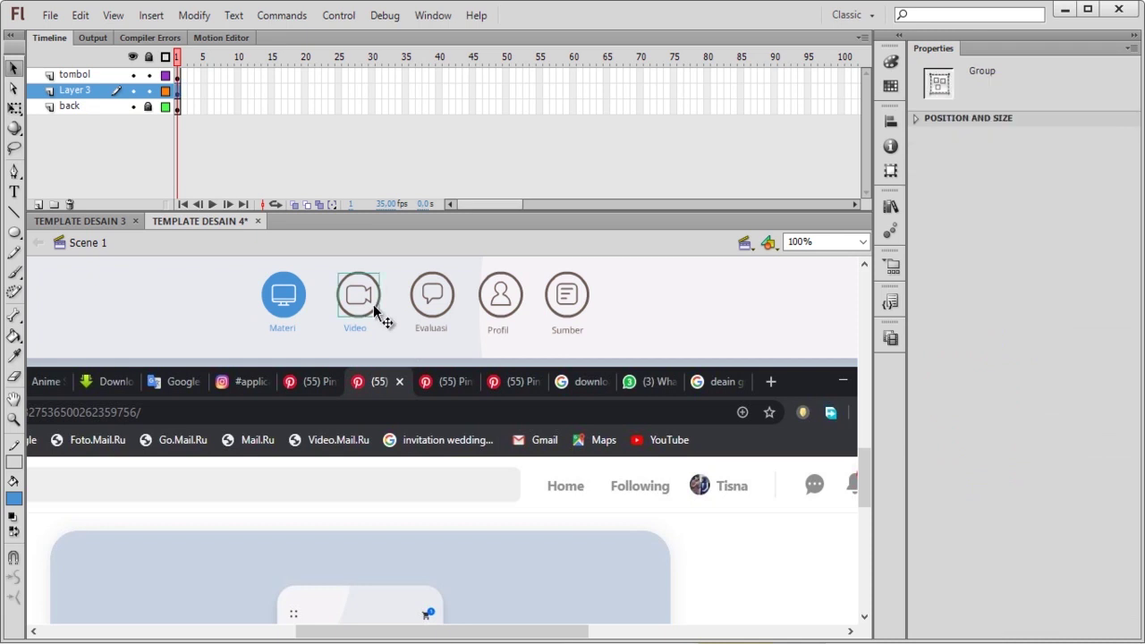
Step: Break the Video circle apart and recolour both its fill and its outline with the Materi button's blue
left_click(326, 274)
double_click(378, 287)
double_click(323, 326)
key("ctrl+b")
key("i")
left_click(288, 299)
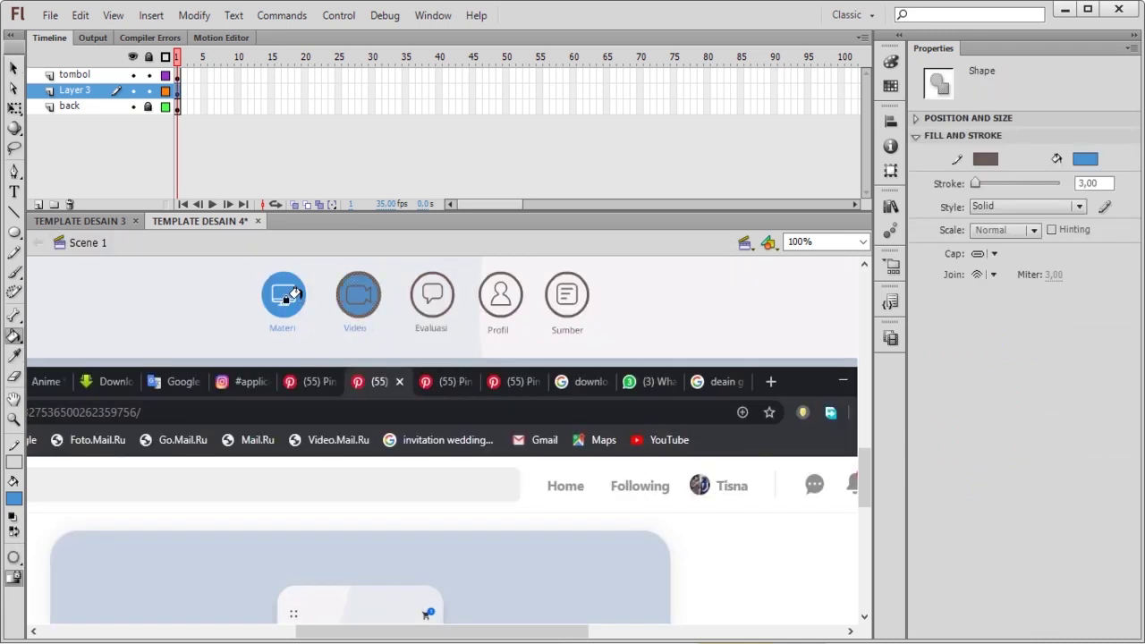
key("v")
left_click(343, 275)
left_click(350, 277)
left_click(16, 530)
left_click(242, 323)
Step: Change the colour of the Video camera icon to white
left_click(363, 303)
left_click(989, 240)
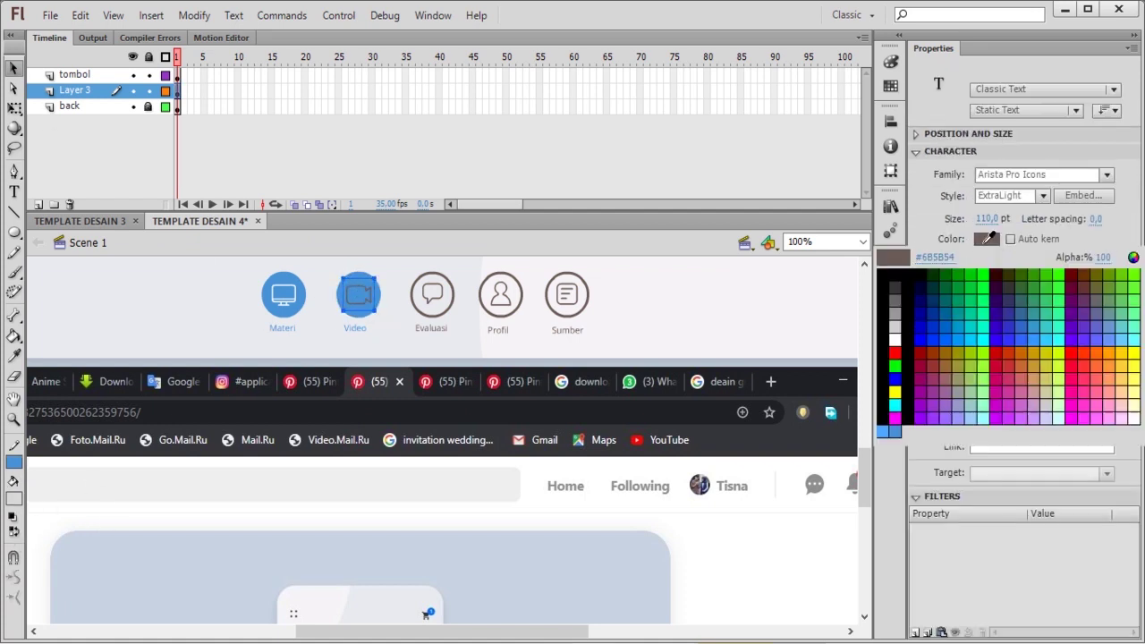
left_click(898, 347)
left_click(547, 322)
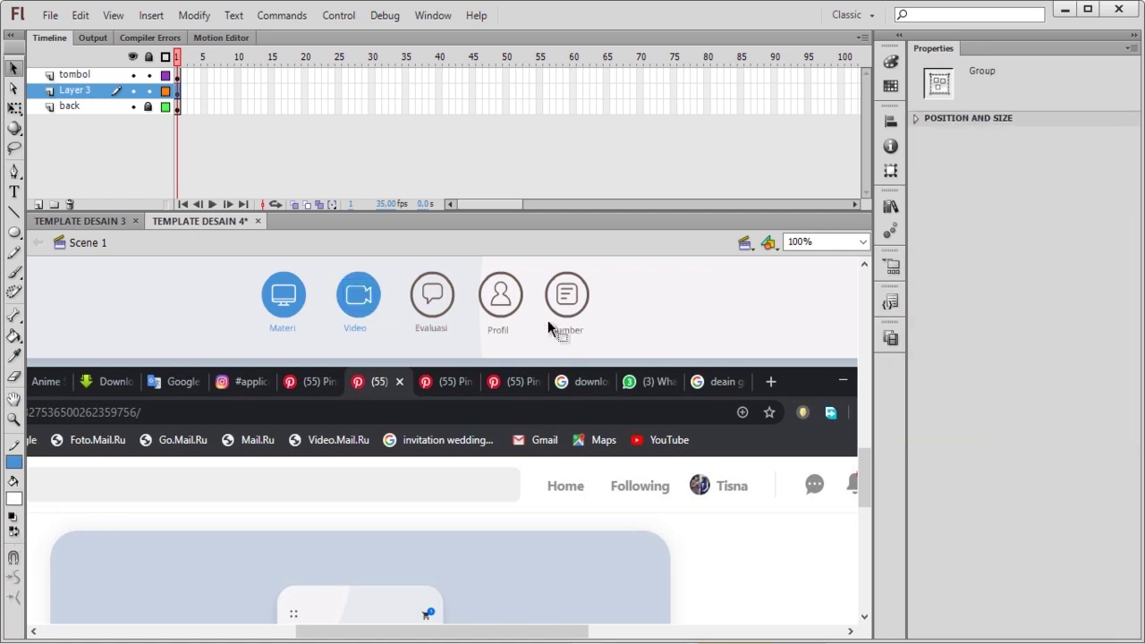
Step: Group the Materi button's circle, icon and label together
left_click(295, 304)
key("ctrl+b")
left_click(328, 322)
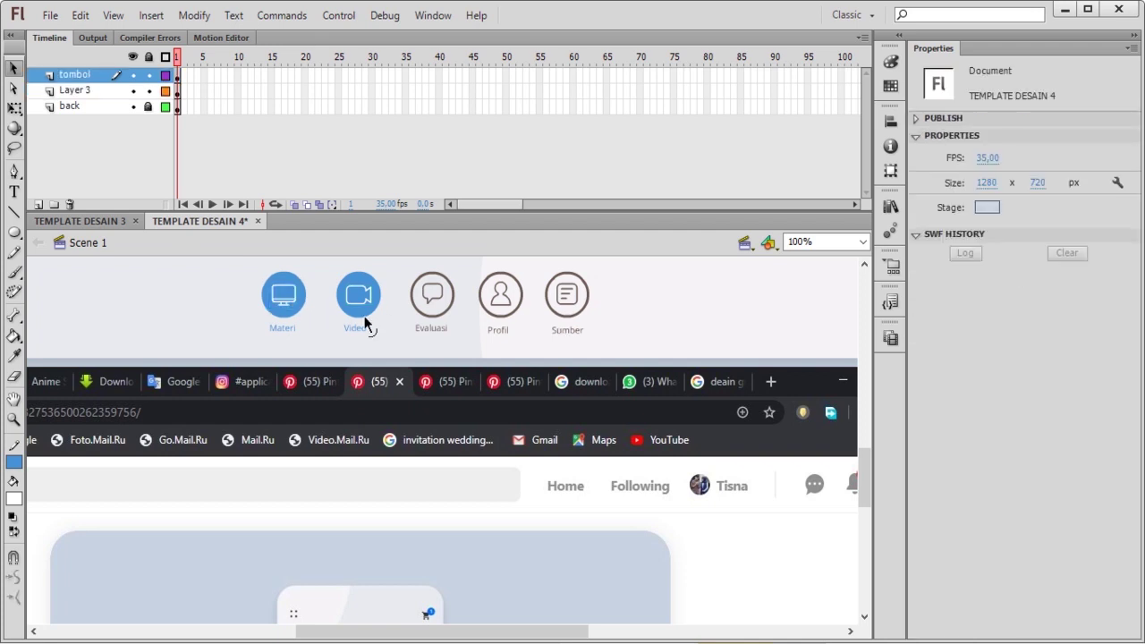
left_click_drag(251, 276, 325, 351)
left_click(283, 328)
left_click_drag(256, 268, 313, 342)
key("ctrl+g")
Step: Select the Video button's circle, icon and label together
left_click_drag(327, 279, 402, 335)
left_click(390, 338)
key("ctrl+z")
left_click_drag(330, 268, 394, 350)
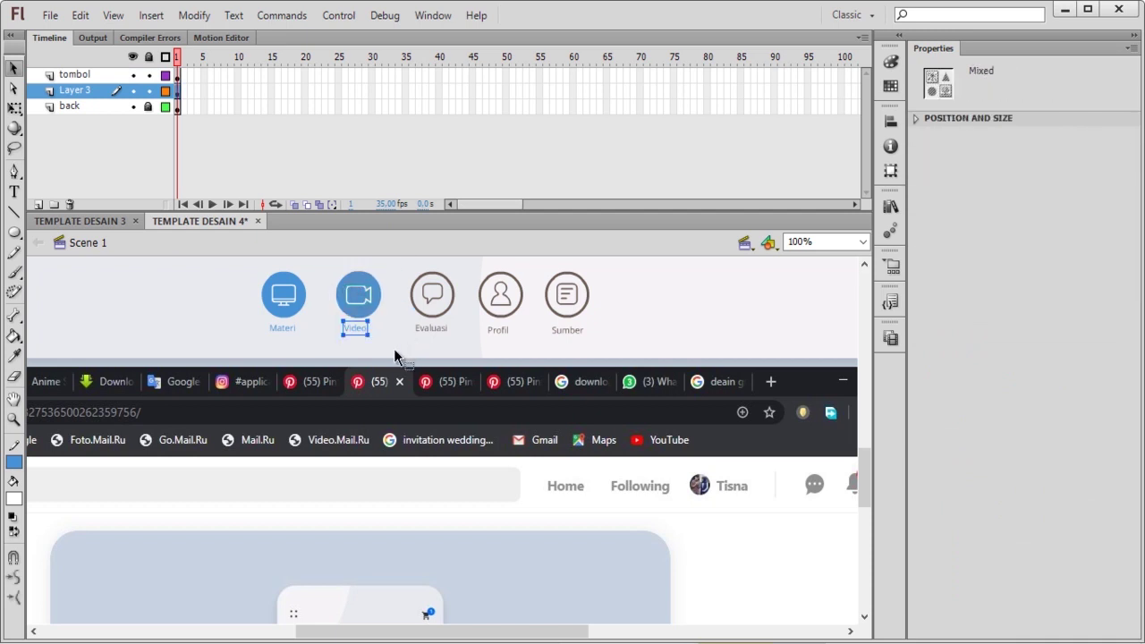
left_click(396, 348)
Step: Break the Evaluasi button apart into its separate parts
left_click(423, 311)
key("ctrl+b")
left_click(402, 317)
left_click(429, 302)
key("ctrl+b")
left_click(401, 314)
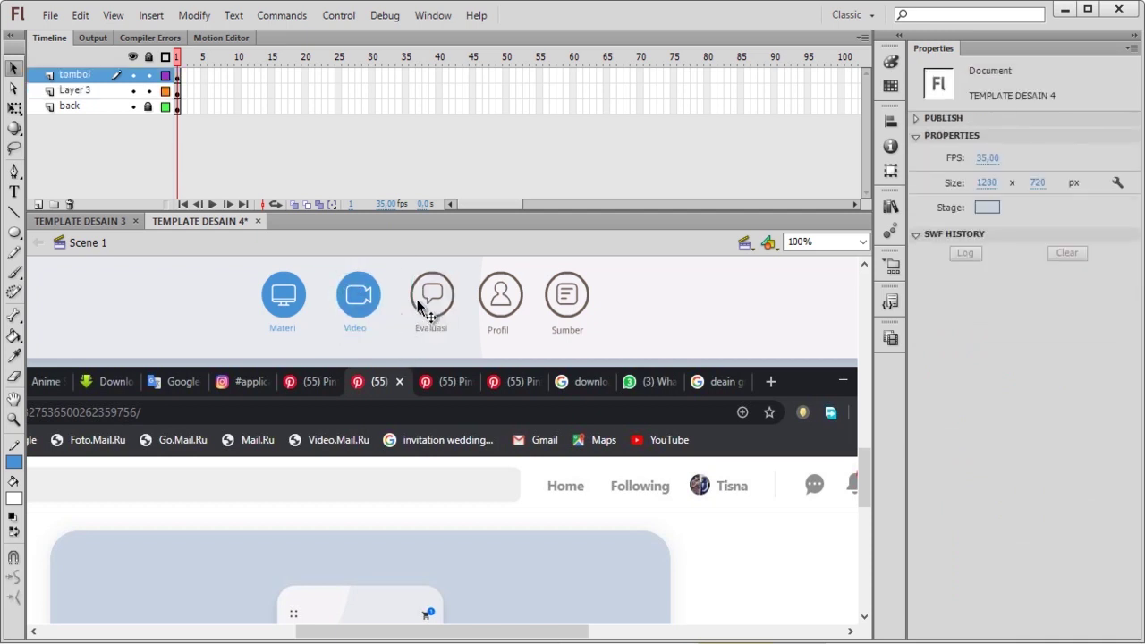
Step: Fill the Evaluasi circle with the Video circle's blue
left_click(417, 304)
left_click(367, 277)
key("v")
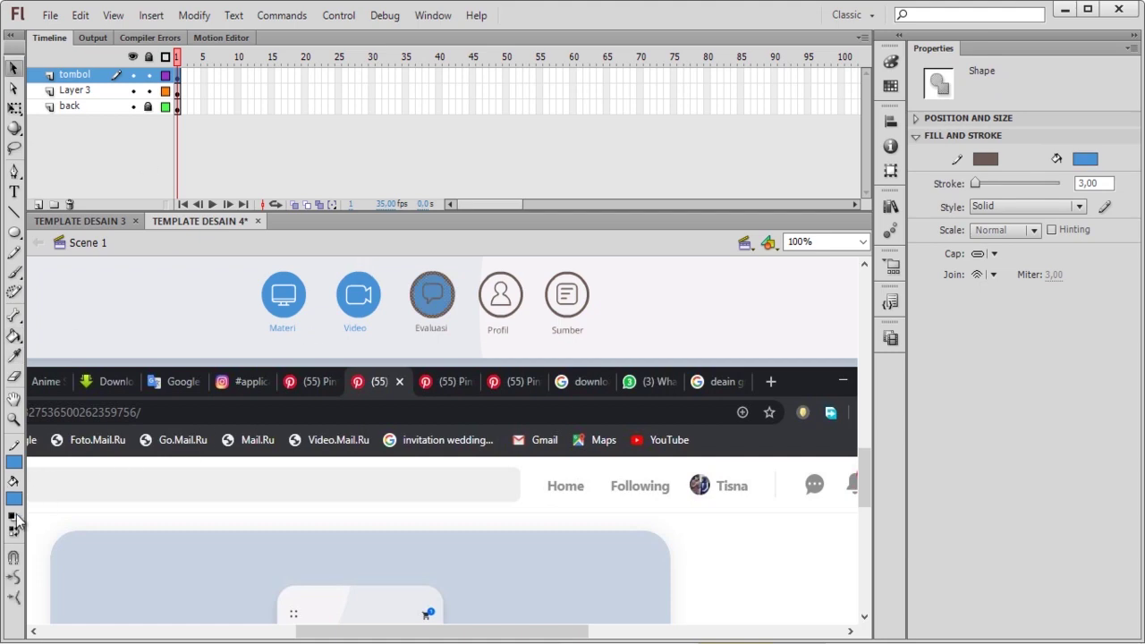
Step: Make the Evaluasi speech-bubble icon white and recolour the circle's outline and label with the same blue
left_click(433, 297)
double_click(438, 298)
double_click(466, 323)
left_click(435, 329)
key("i")
left_click(432, 296)
left_click_drag(399, 266, 470, 351)
left_click(626, 321)
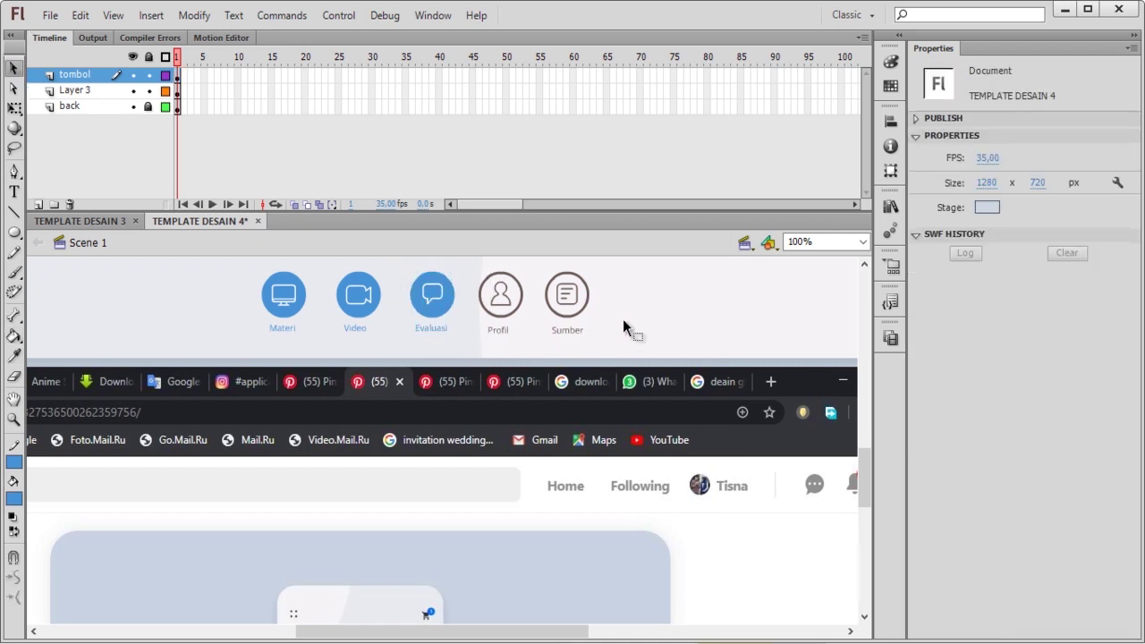
Step: Break the Profil button apart until its circle is an editable shape
double_click(505, 316)
left_click(535, 316)
left_click(508, 303)
left_click(522, 302, "shift")
double_click(527, 329)
left_click(509, 318)
double_click(509, 317)
double_click(526, 319)
key("ctrl+b")
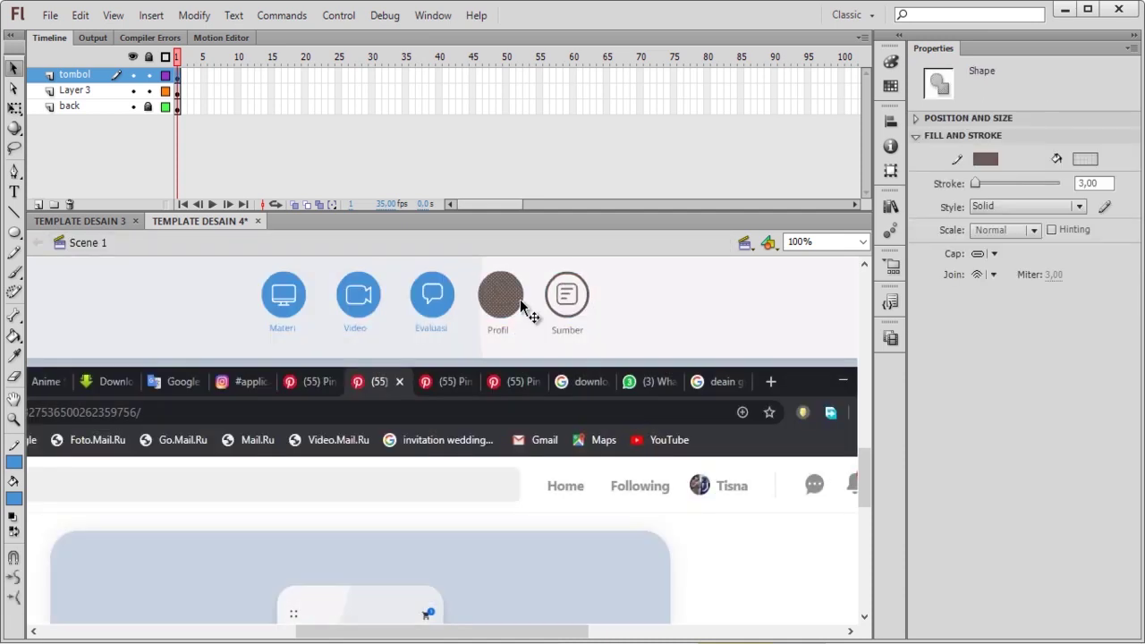
Step: Recolour the Profil circle with the Evaluasi button's blue and group the circle
key("i")
left_click(436, 296)
left_click(16, 74)
key("ctrl+g")
Step: Send the blue Profil circle to the back, behind its icon
right_click(489, 293)
mouse_move(658, 485)
left_click(760, 548)
left_click(534, 279)
left_click(515, 284)
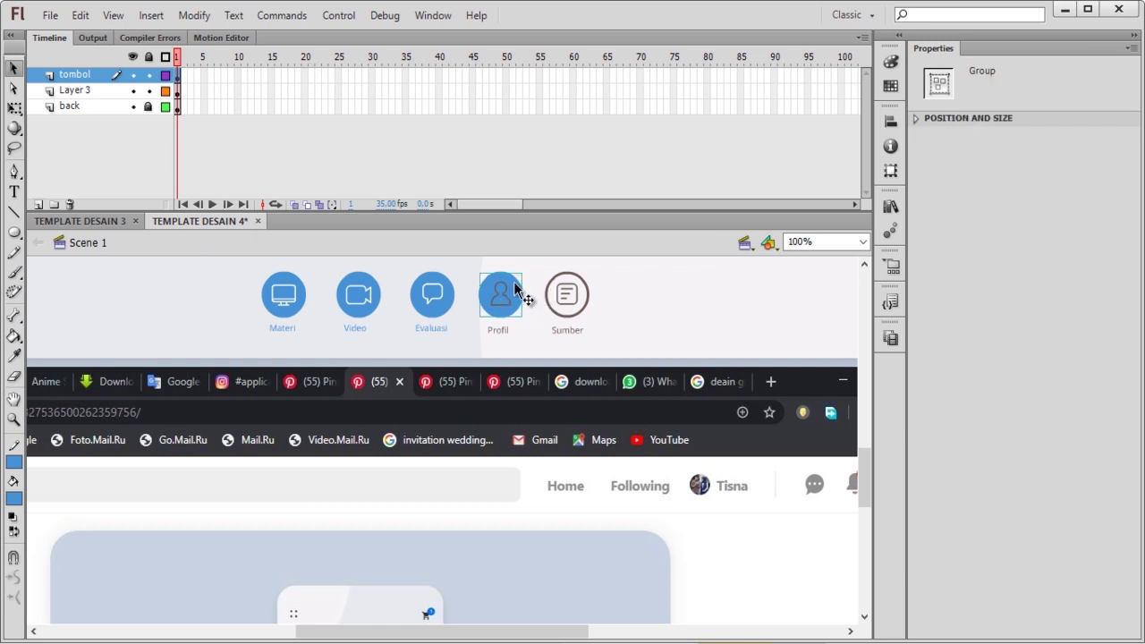
Step: Change the Profil icon to white and recolour its label with the button blue
left_click(504, 299)
left_click(984, 239)
left_click(898, 338)
key("ctrl+g")
left_click(499, 333)
key("i")
left_click(489, 309)
Step: Paste a copy of the blue circle inside the Sumber group and place it exactly over the button's circle
left_click(15, 71)
left_click(445, 306)
left_click(519, 327)
double_click(576, 310)
key("ctrl+v")
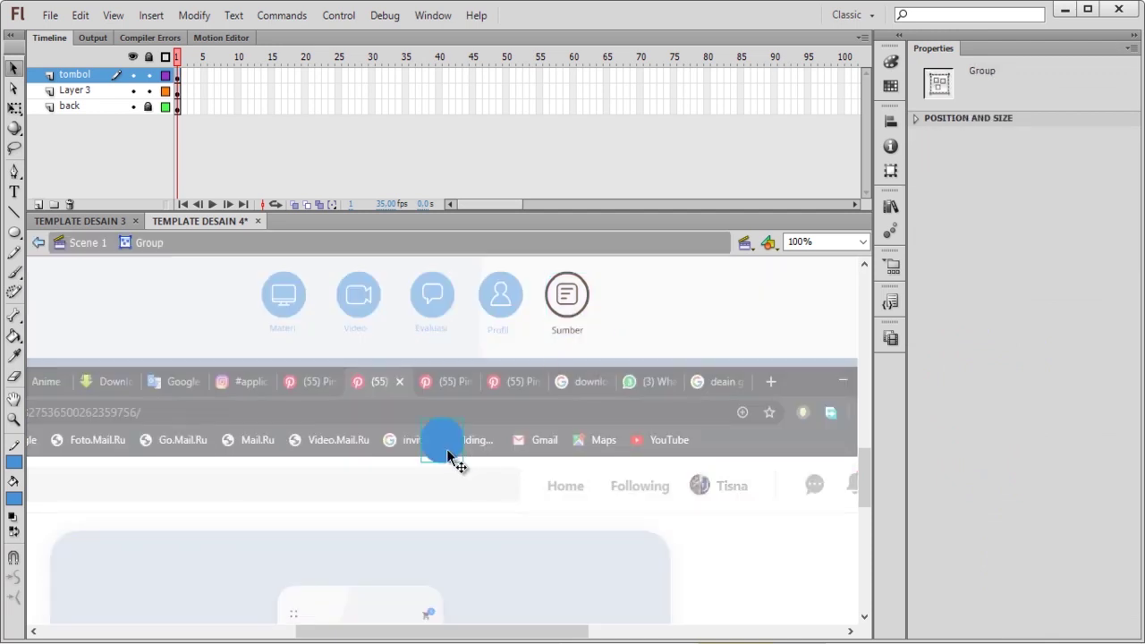
left_click_drag(447, 452, 572, 305)
left_click(637, 313)
double_click(636, 313)
Step: Break the Sumber group apart into its circle, icon and label
right_click(568, 308)
key("Escape")
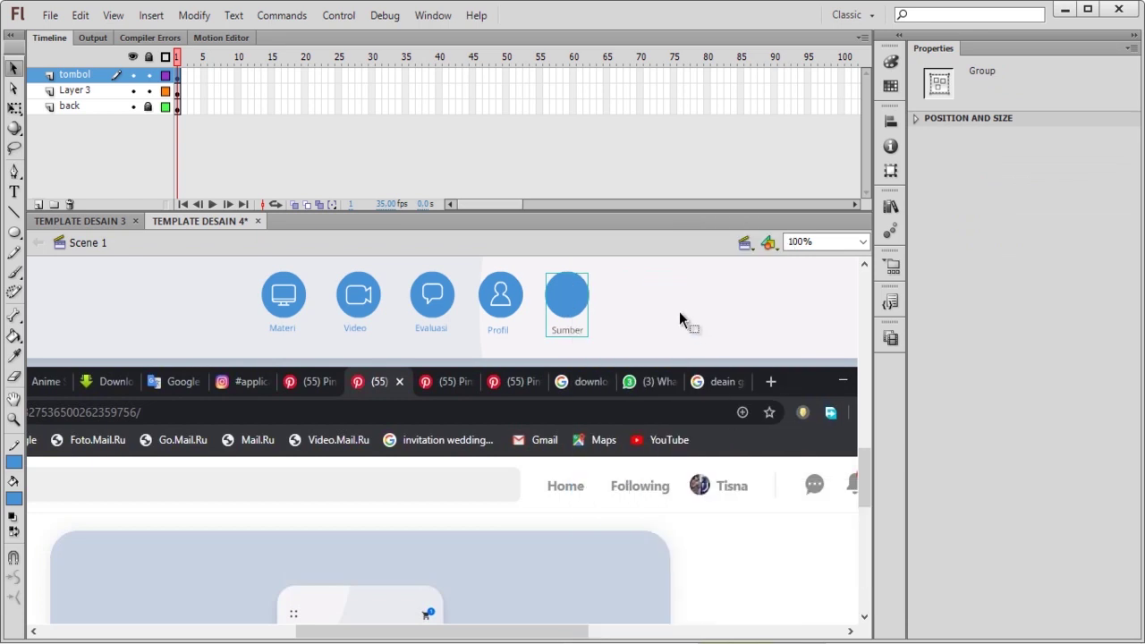
right_click(571, 327)
left_click(670, 520)
left_click(637, 313)
Step: Arrange the Sumber button's blue circle behind its document icon
right_click(572, 304)
mouse_move(671, 491)
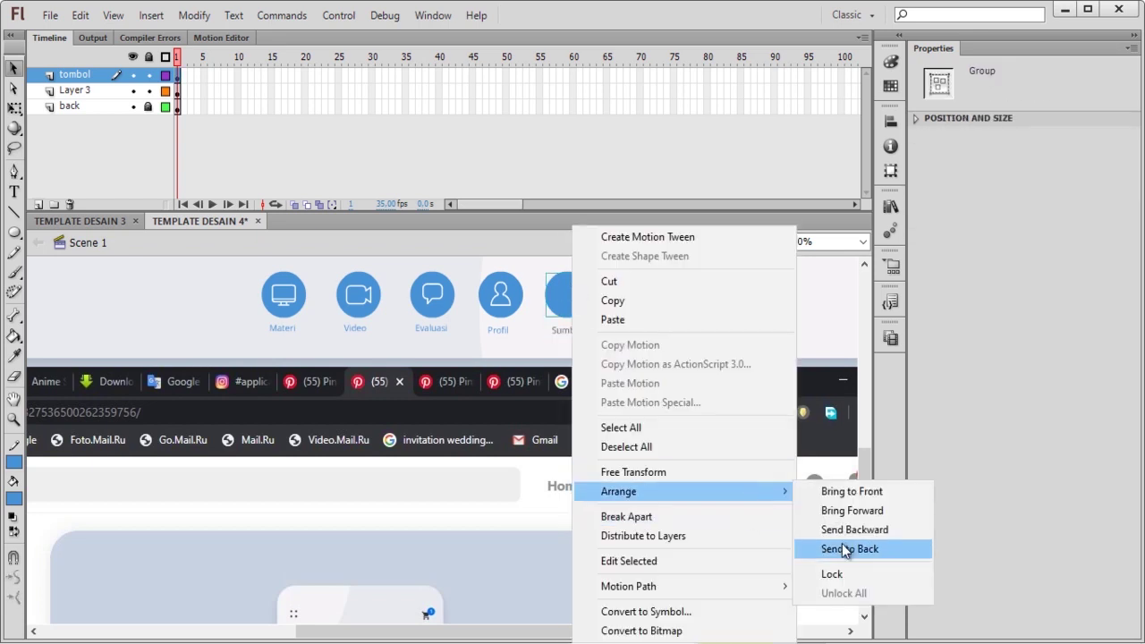
left_click(848, 548)
left_click(637, 309)
left_click(585, 300)
left_click(626, 309)
left_click(584, 304)
key("ctrl+Down")
left_click(630, 306)
left_click(583, 279)
left_click(617, 290)
Step: Change the Sumber icon to white and recolour its label with the circle's blue
left_click(578, 295)
left_click(987, 240)
left_click(896, 343)
left_click(687, 333)
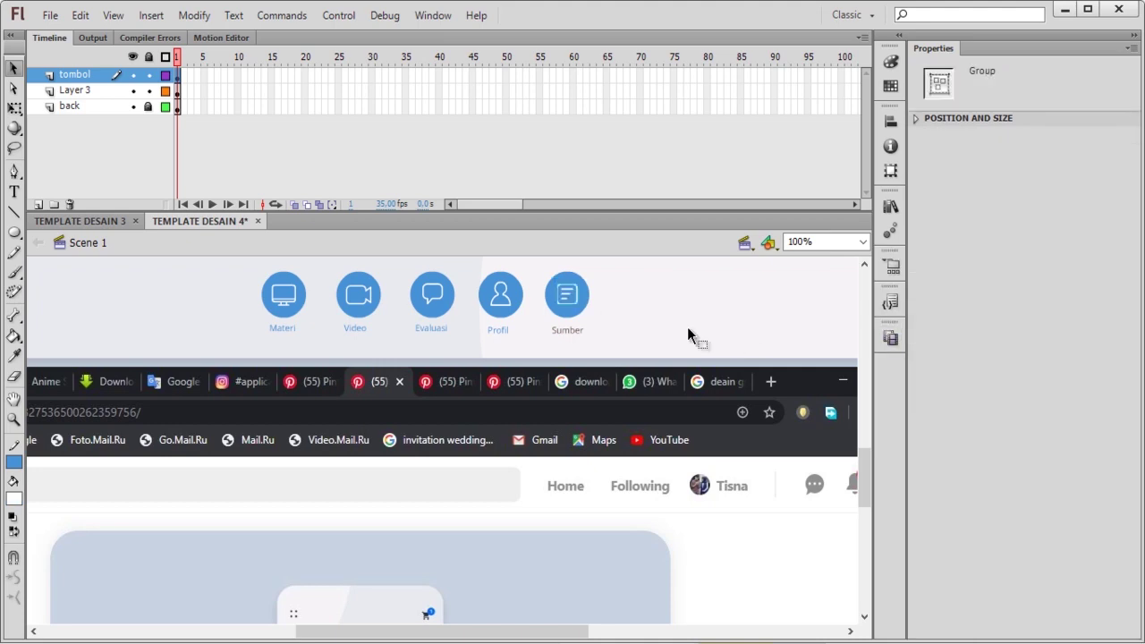
left_click(574, 331)
key("i")
left_click(554, 299)
left_click(596, 345)
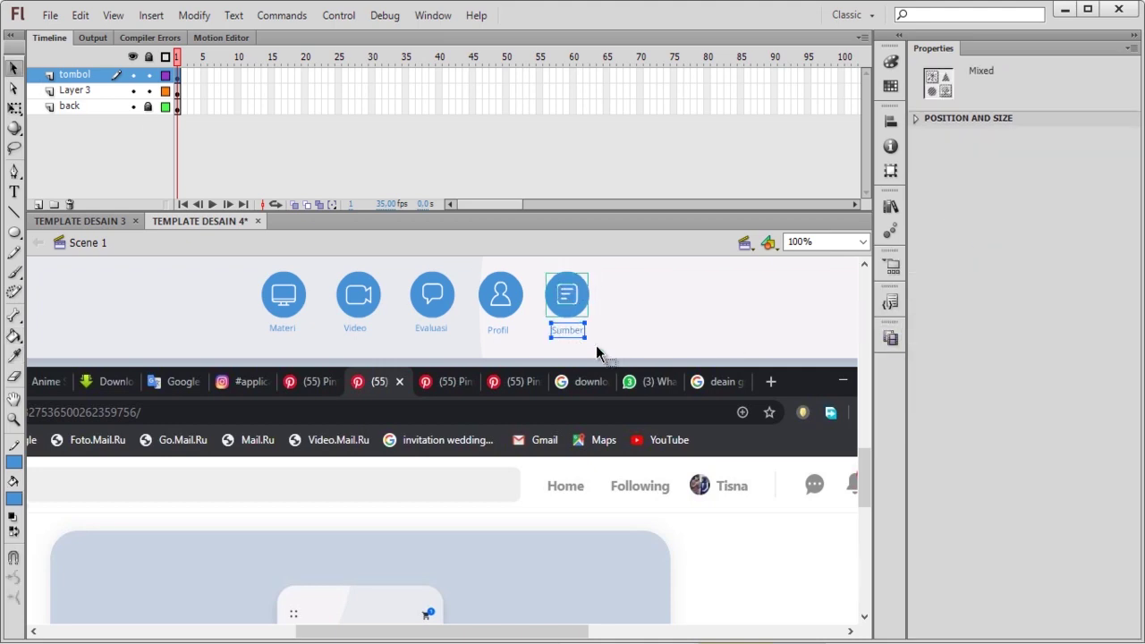
Step: Add the text KENZIO inside the upper-left corner of the rounded panel
scroll(629, 315, "down", 5)
scroll(627, 403, "up", 3)
key("ctrl+minus")
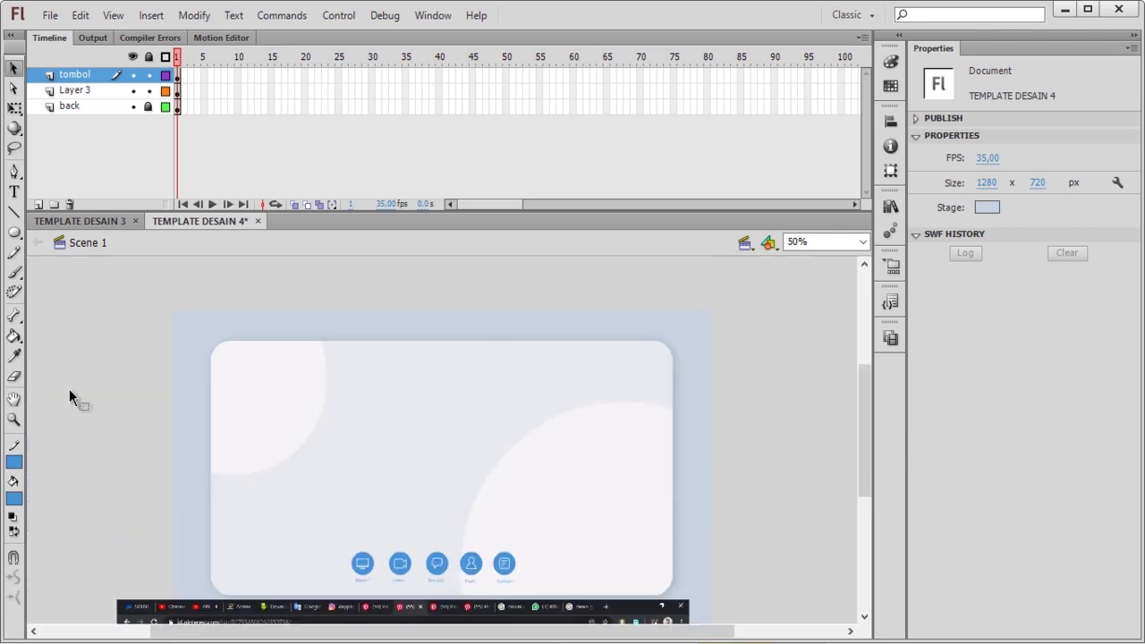
key("ctrl+equal")
left_click_drag(362, 632, 292, 633)
left_click(18, 192)
left_click(228, 436)
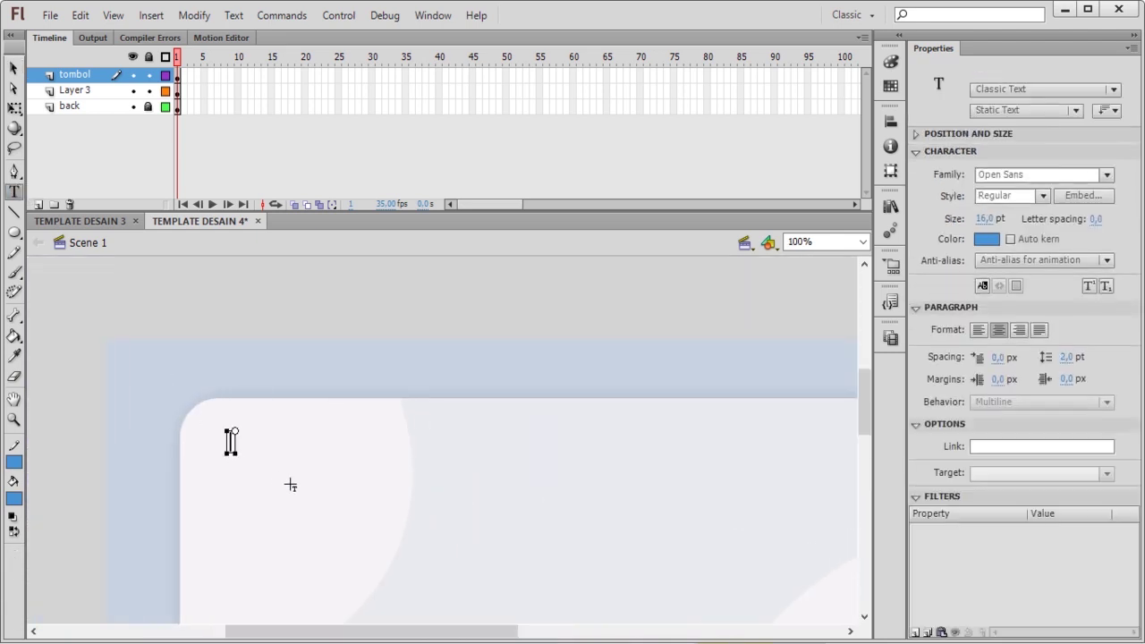
Step: Format the KENZIO title in Bebas Neue Bold at 40 pt with a dark grey colour
key("ctrl+a")
left_click(1043, 196)
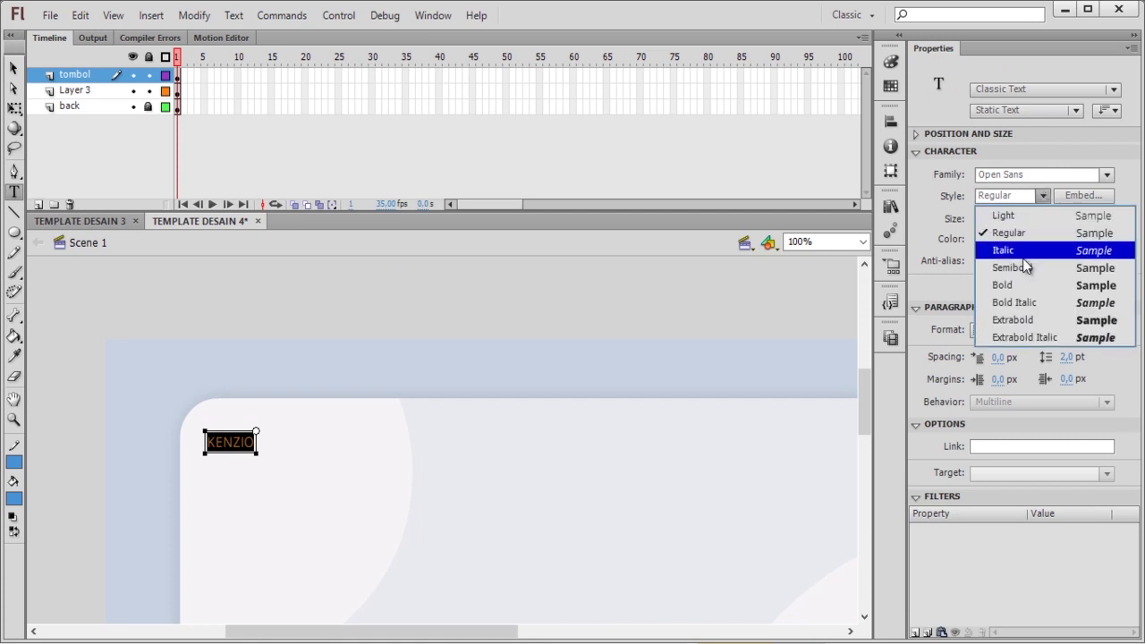
left_click(1071, 171)
type("N")
left_click(1028, 195)
left_click(980, 282)
left_click(984, 218)
type("40")
key("Return")
left_click(13, 67)
left_click(987, 238)
left_click(895, 290)
Step: Duplicate the KENZIO title just below itself and change the copy's text to MEDIA INTERAKTIF
left_click_drag(271, 445, 277, 472)
double_click(278, 472)
key("ctrl+a")
type("MEDIA INTERAKTIF")
key("ctrl+a")
Step: Change the subtitle's font family to Open Sans
left_click(988, 175)
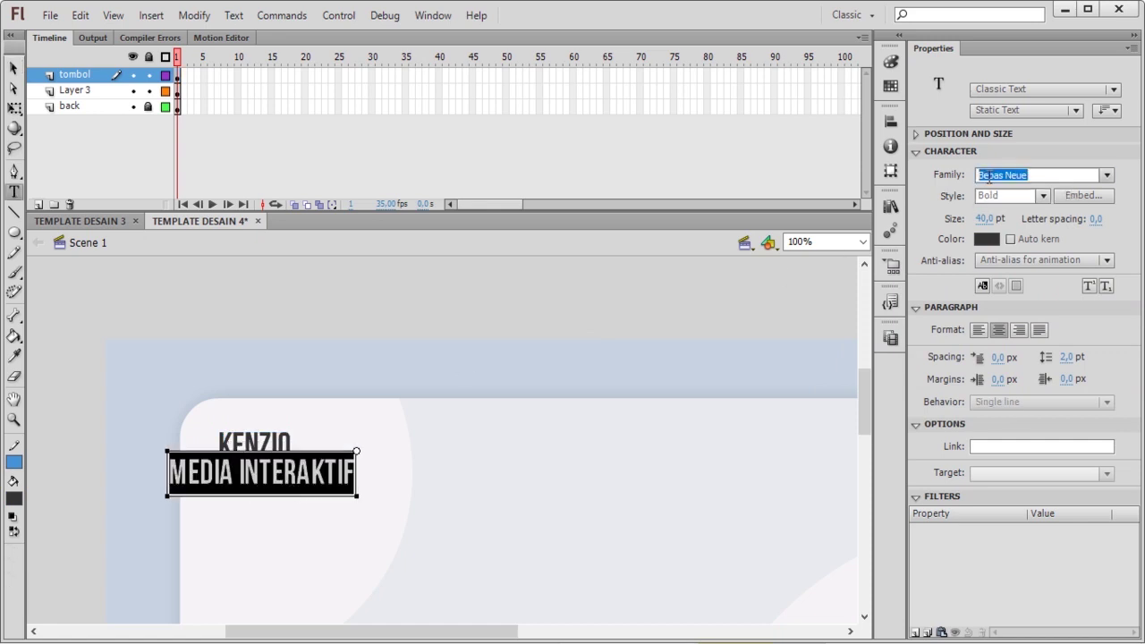
type("Open Sans")
key("Return")
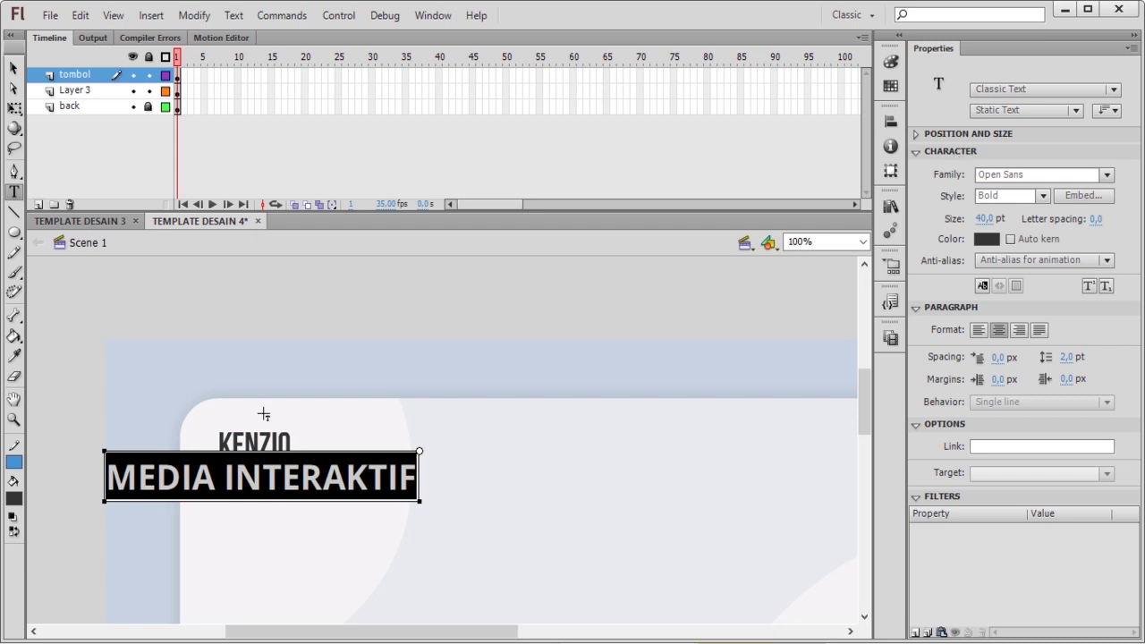
Step: Rewrite the subtitle in lowercase as "media interaktif"
type("median intera")
key("BackSpace")
key("BackSpace")
key("BackSpace")
key("BackSpace")
key("BackSpace")
key("BackSpace")
key("BackSpace")
key("BackSpace")
type("interaktif")
key("ctrl+a")
Step: Set the subtitle to Regular style with letter spacing 1, and reduce it to about 10 pt directly under KENZIO
left_click(1042, 195)
left_click(994, 229)
left_click(981, 218)
left_click_drag(981, 217, 951, 212)
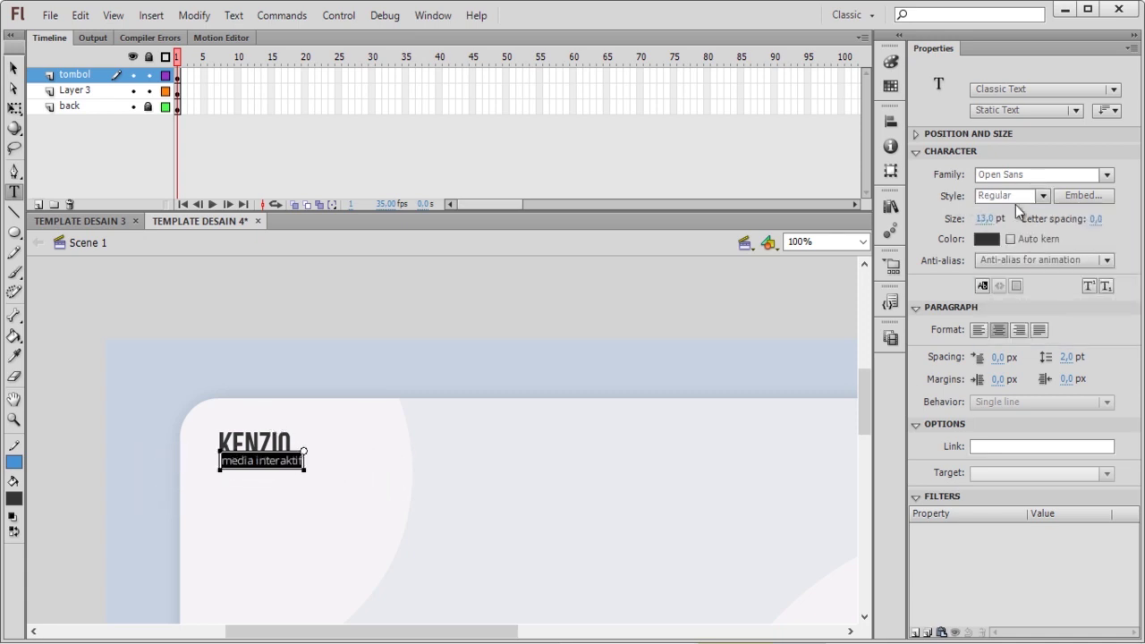
left_click(12, 71)
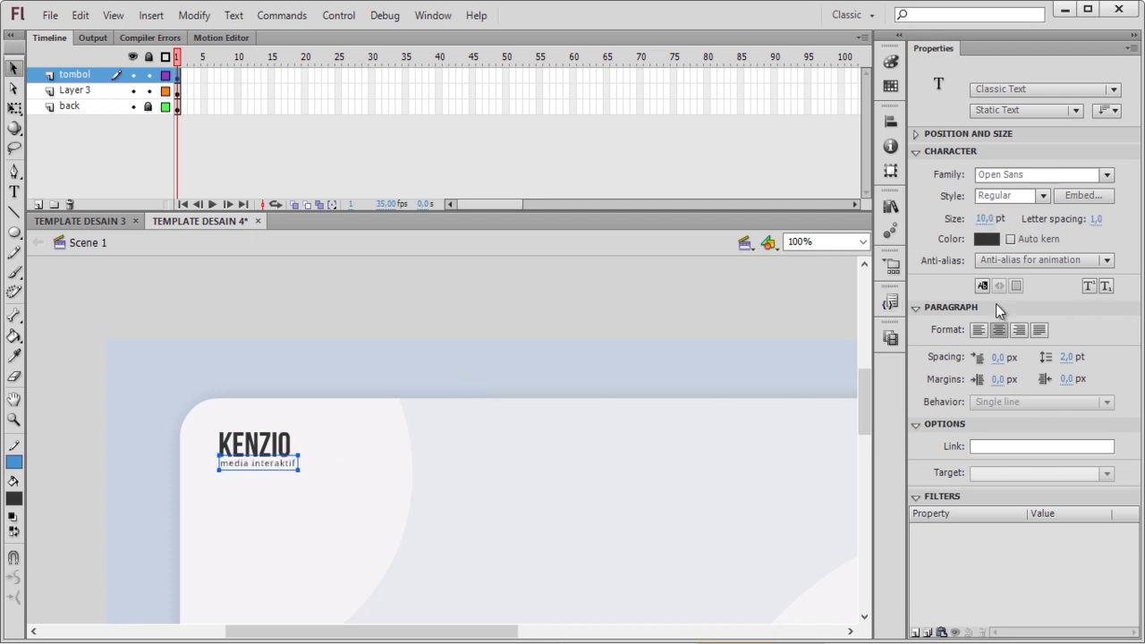
left_click(395, 362)
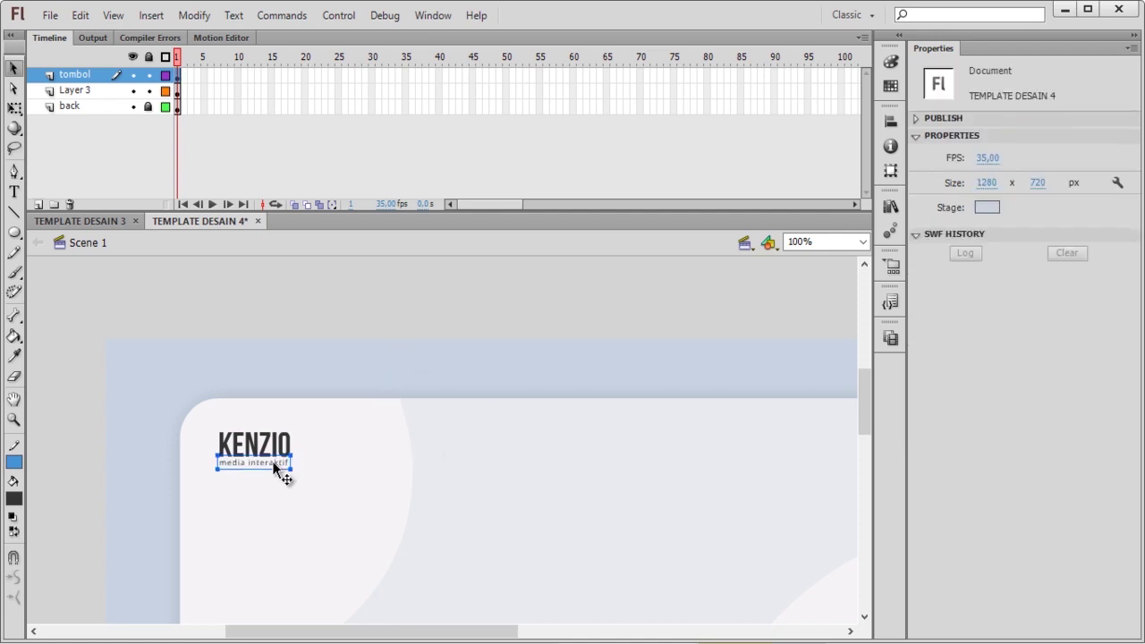
Step: Group the KENZIO title with its subtitle as one logo
scroll(373, 380, "down", 1)
left_click(263, 373)
key("ctrl+g")
left_click(340, 287)
Step: Add a home icon in the Arista Pro Icons font beside the Materi button, in line with the button row
key("ctrl+minus")
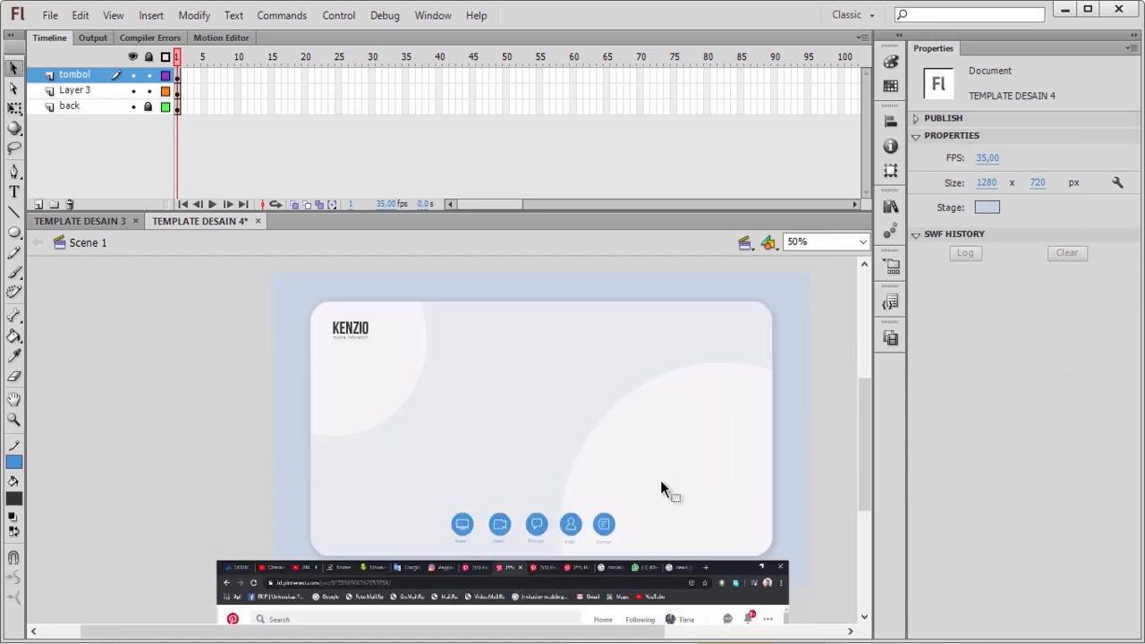
scroll(537, 501, "down", 4)
scroll(573, 456, "up", 4)
scroll(500, 456, "down", 3)
scroll(537, 448, "up", 5)
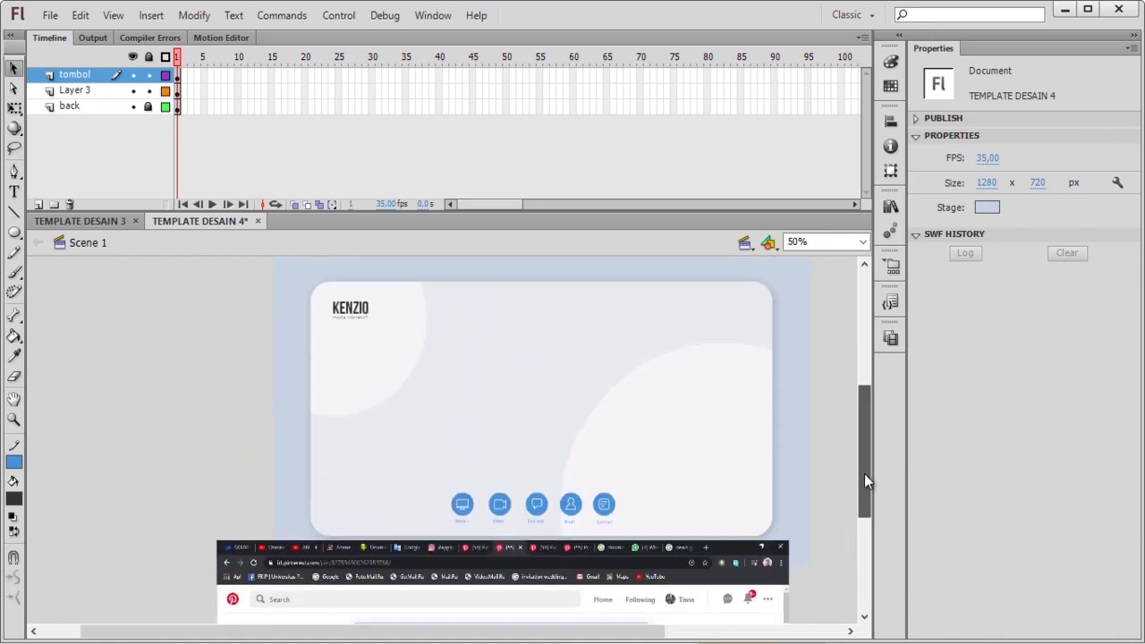
key("ctrl+equal")
scroll(396, 486, "down", 3)
key("t")
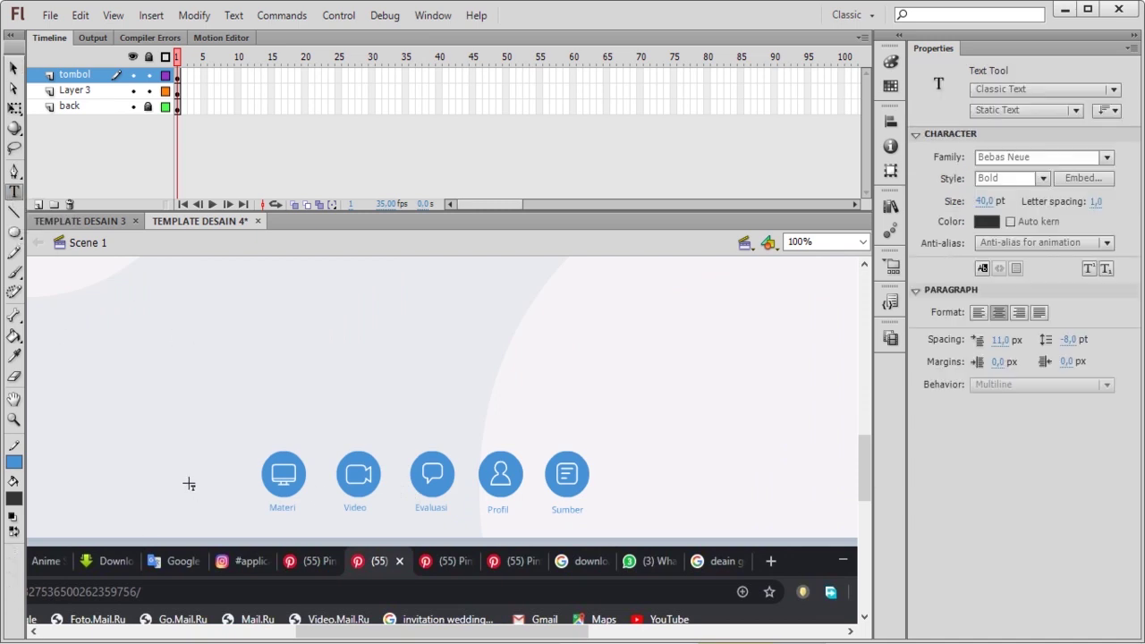
left_click(191, 472)
left_click(1106, 175)
scroll(975, 403, "up", 10)
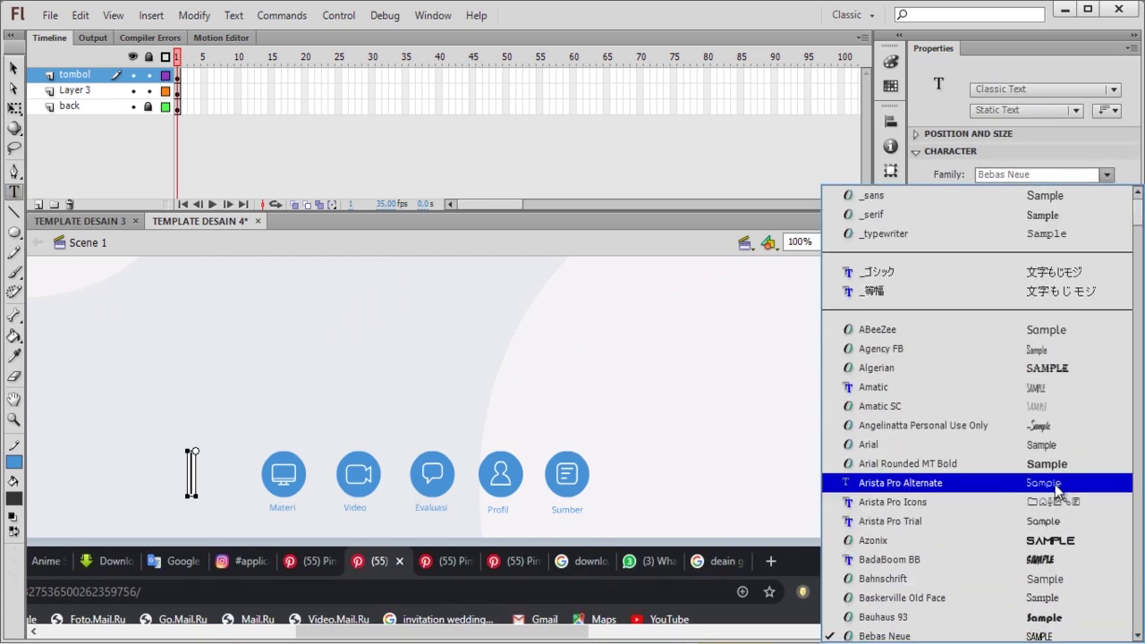
left_click(939, 522)
key("Escape")
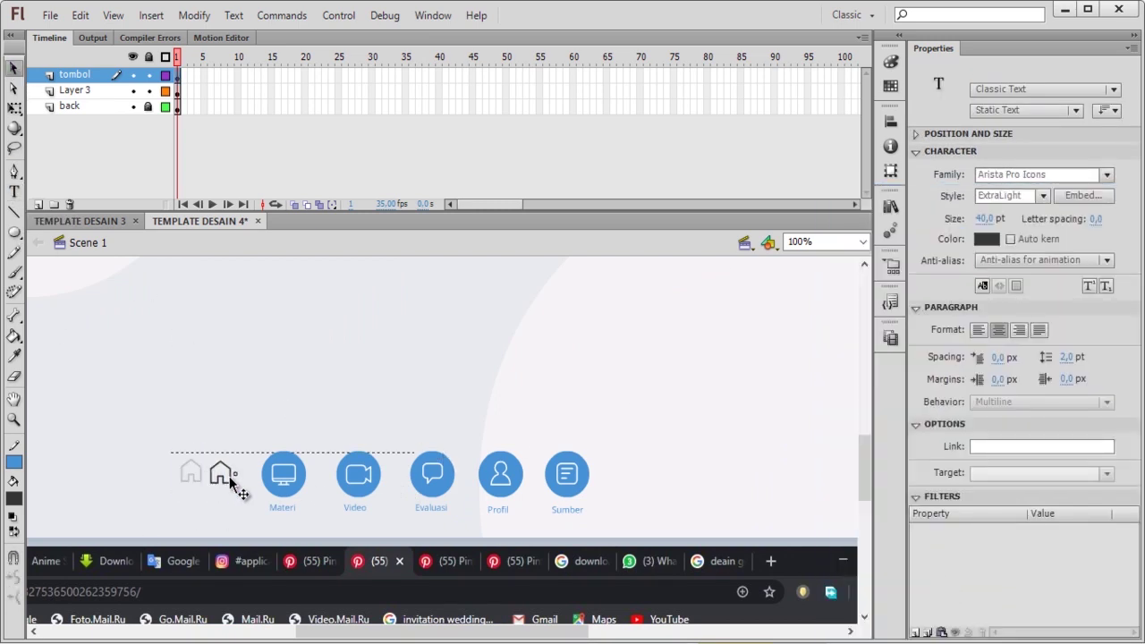
left_click(308, 403)
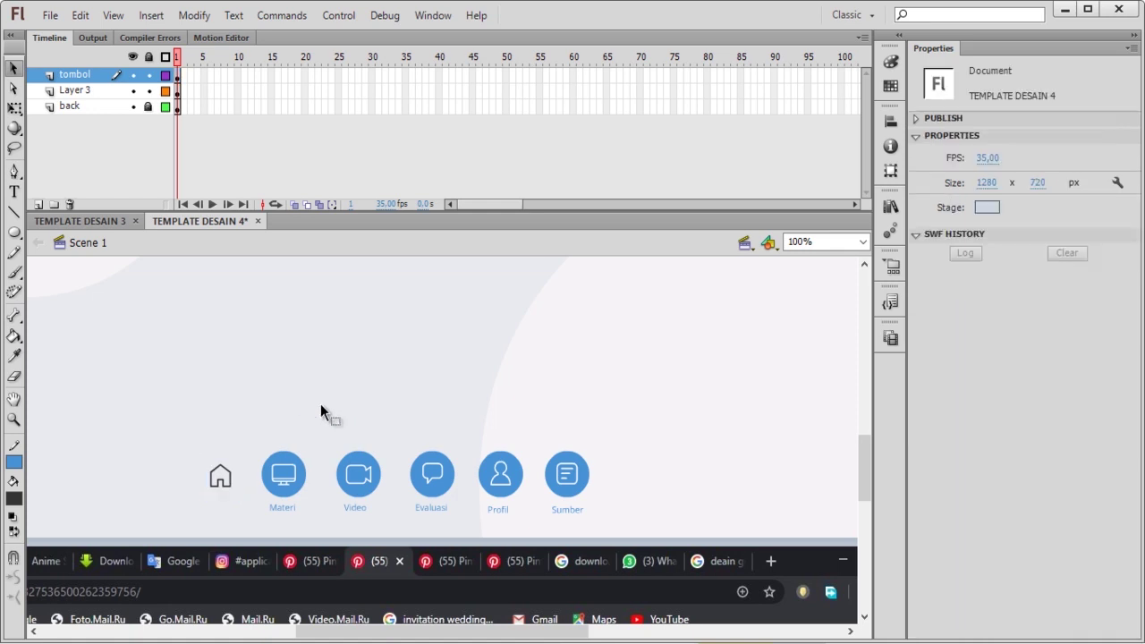
Step: Duplicate the home icon to the far side of the Sumber button and change the copy into a power icon
left_click(219, 474)
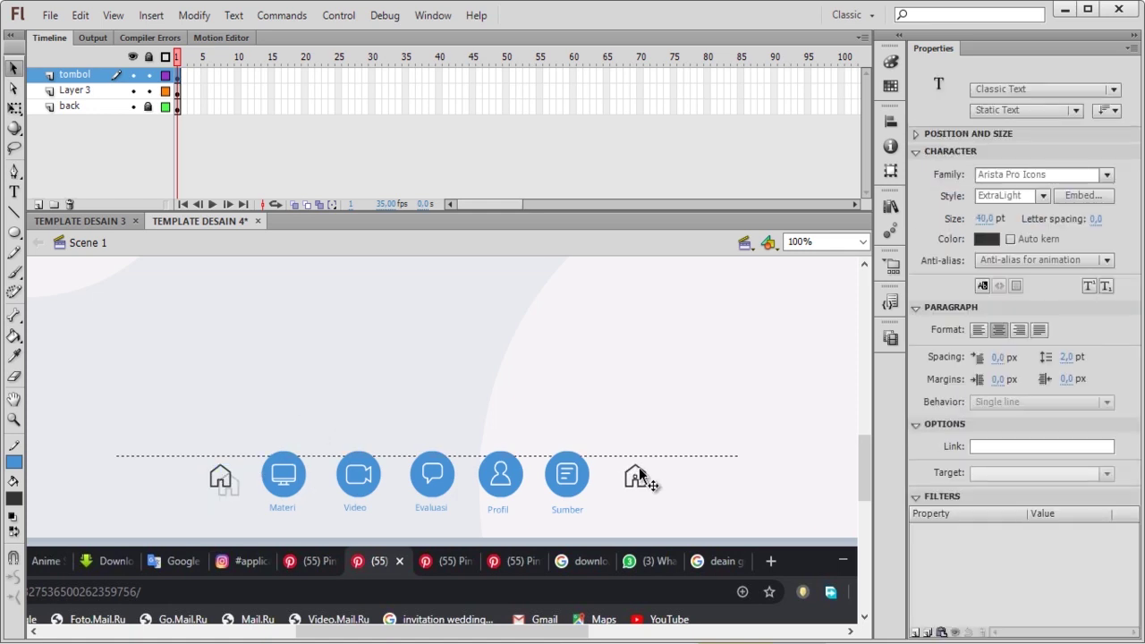
left_click_drag(632, 475, 632, 474)
double_click(631, 475)
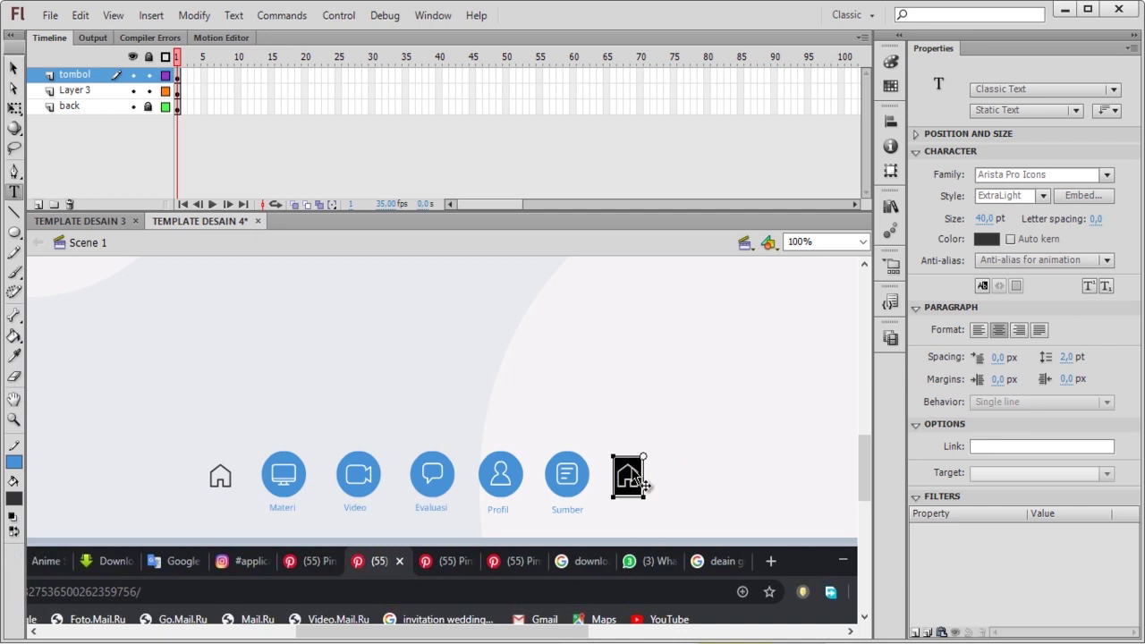
left_click(214, 358)
key("ctrl+minus")
Step: Switch to the browser and search the web for "kompetensi dasar animasi" in a new tab
key("alt+Tab")
key("ctrl+t")
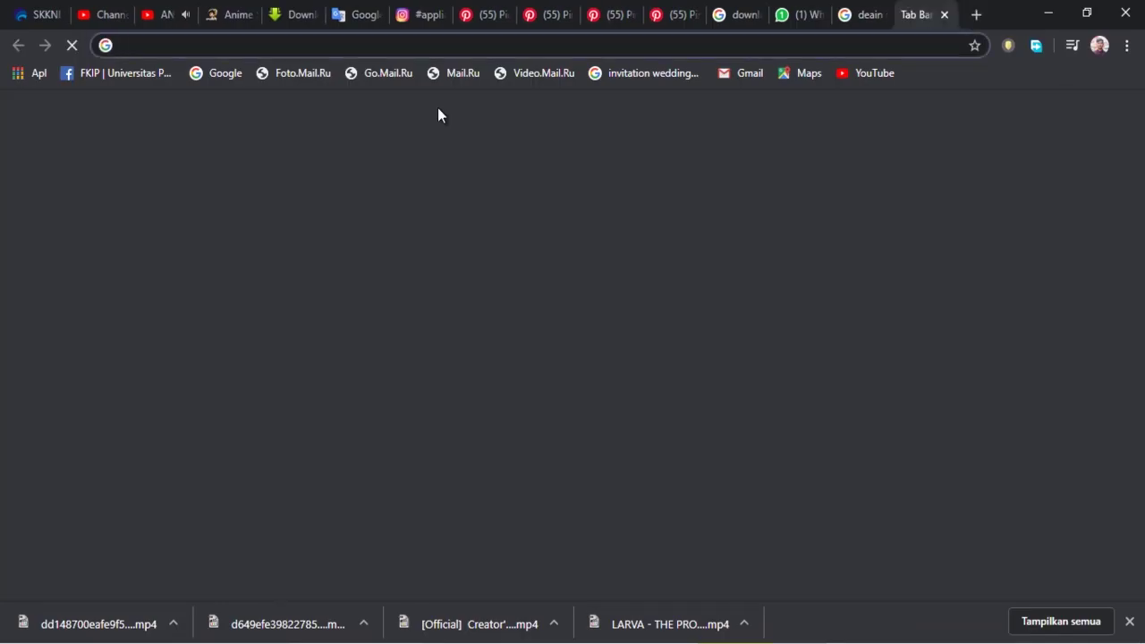
type("kompetensi dasar an")
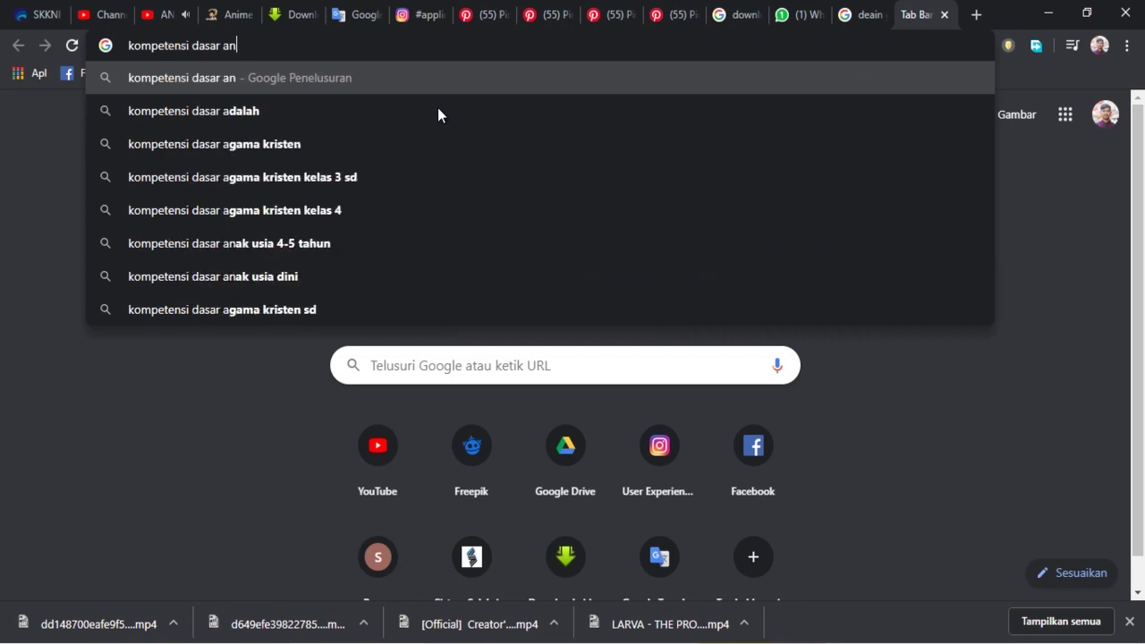
type("imasi")
key("Return")
Step: Open the psmk.kemdikbud.go.id result and look through its list of expertise programmes for animation competencies
left_click(332, 274)
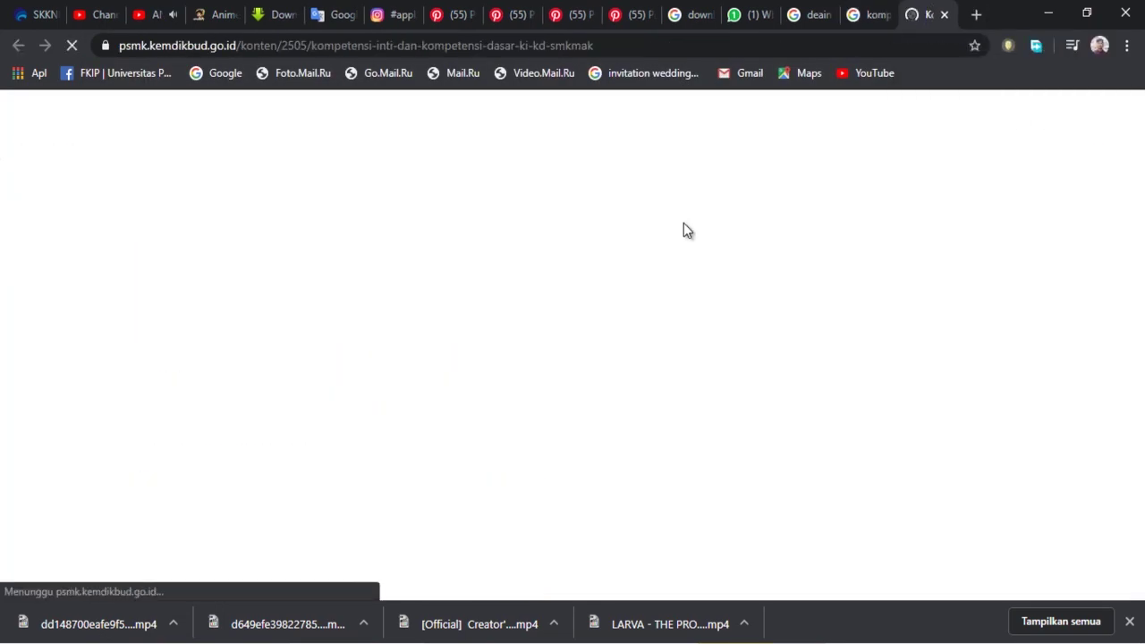
scroll(601, 355, "down", 8)
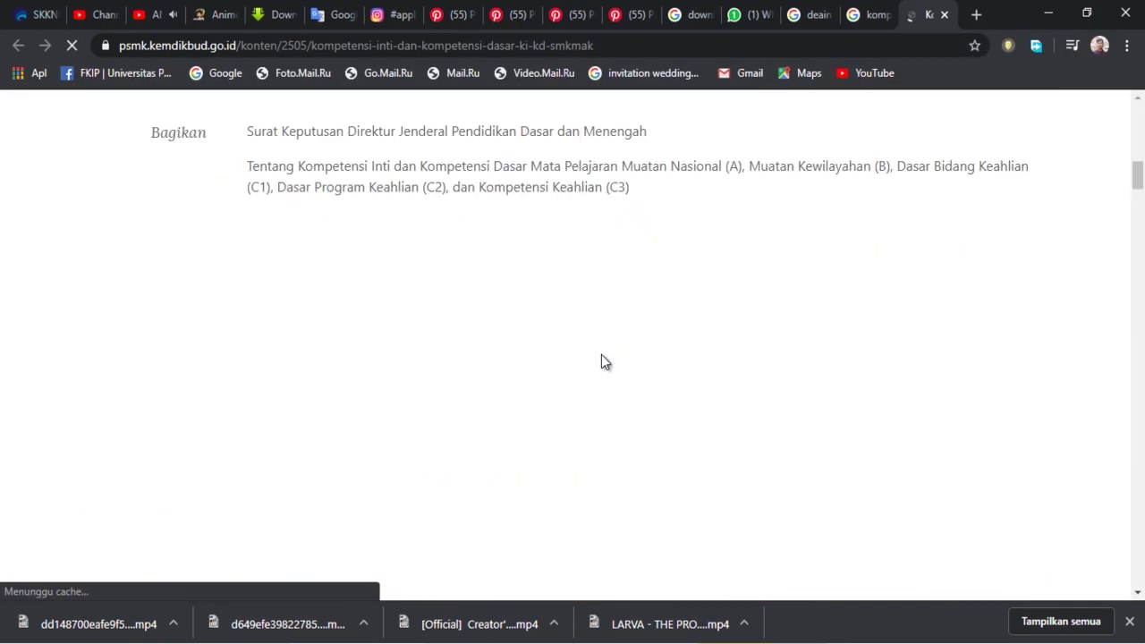
scroll(596, 353, "down", 10)
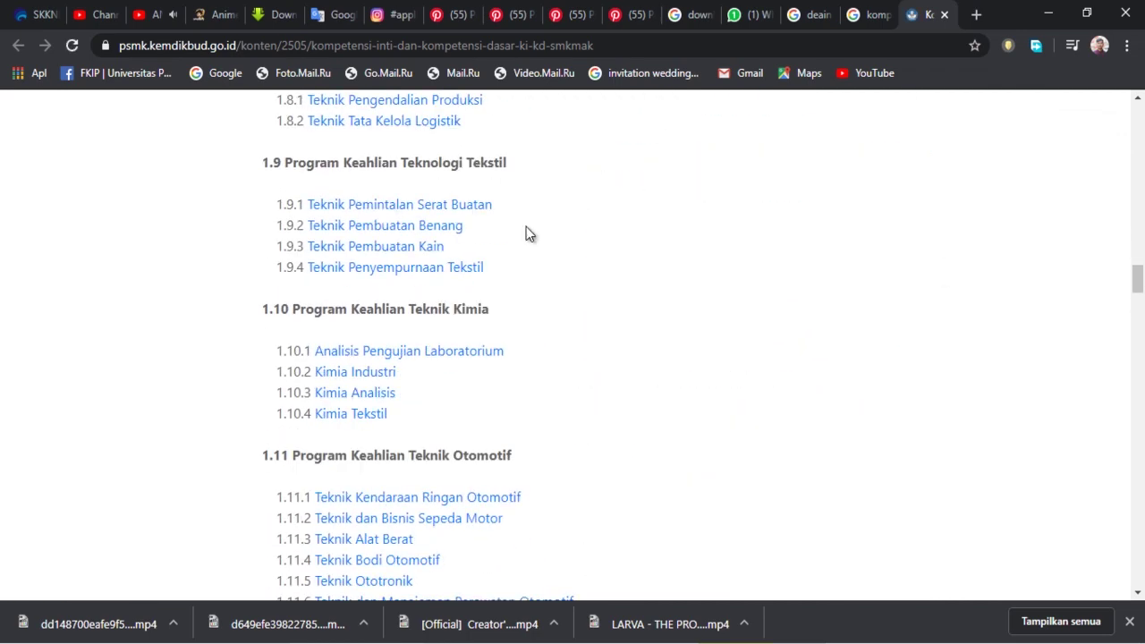
scroll(572, 223, "down", 7)
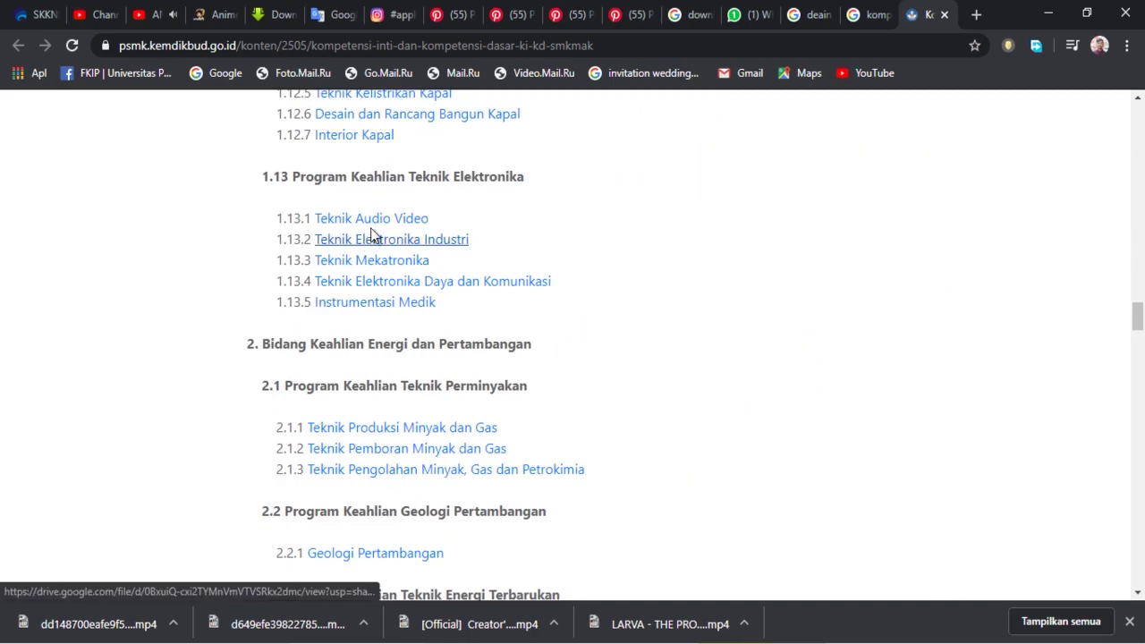
scroll(371, 237, "down", 20)
scroll(409, 254, "down", 10)
Step: Return to the search results, check the Academia syllabus for Teknik Animasi 2 Dimensi and close its page
key("ctrl+shift+Tab")
scroll(403, 228, "down", 2)
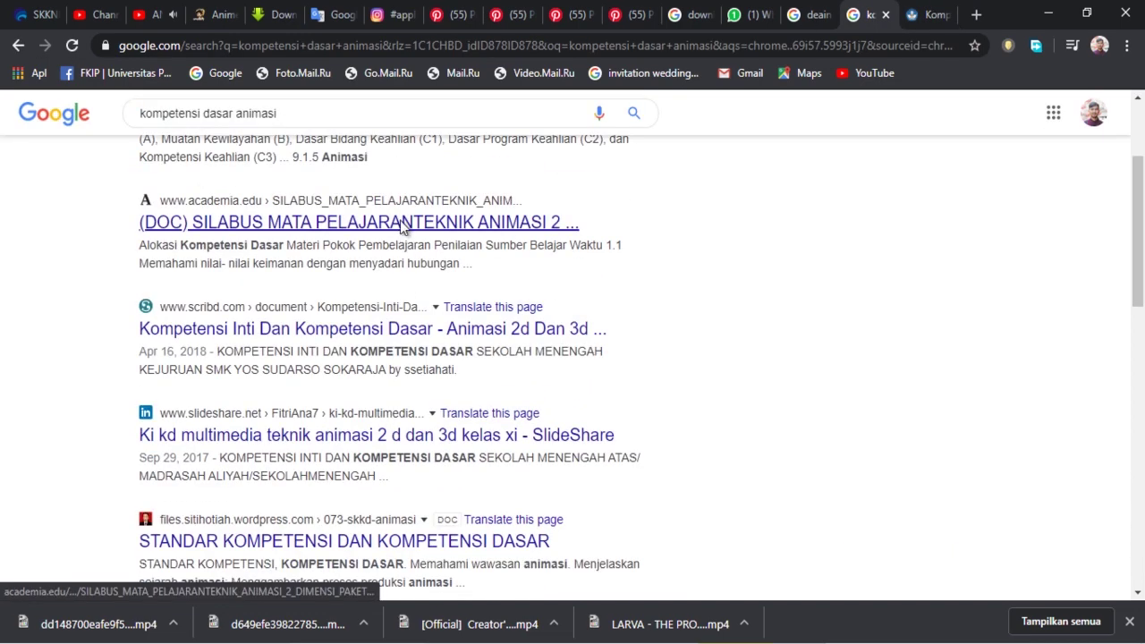
left_click(402, 228)
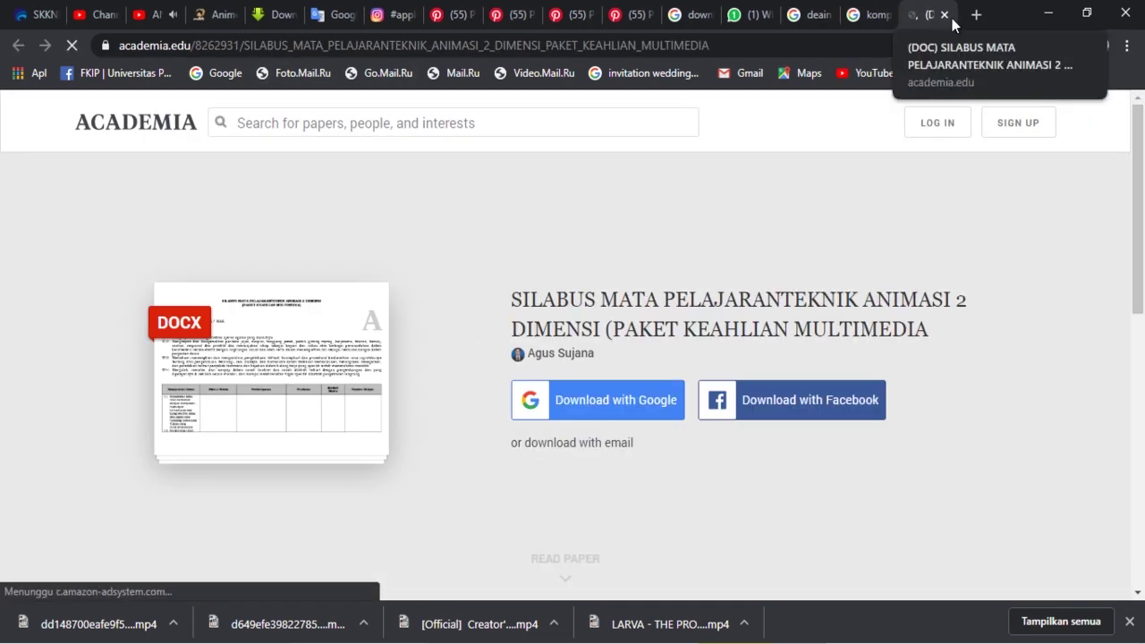
left_click(944, 15)
Step: Open the TEKANIMA23 result on Teknik Animasi 2D dan 3D and go to its Kompetensi Dasar list
scroll(329, 343, "down", 1)
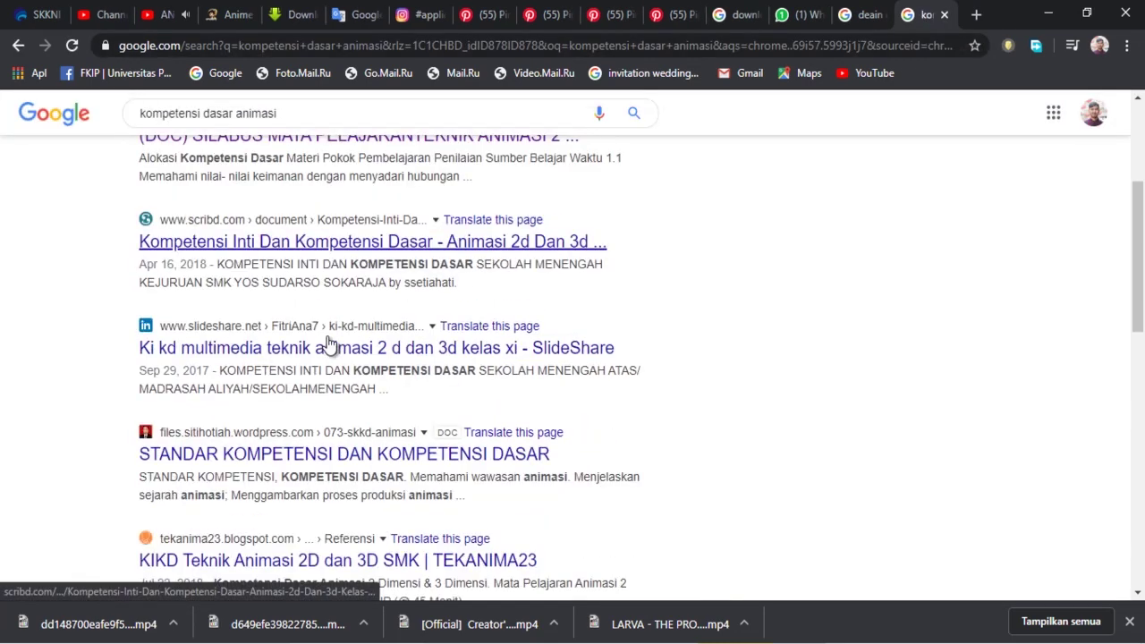
scroll(329, 342, "down", 1)
right_click(303, 366)
left_click(336, 375)
scroll(606, 371, "down", 1)
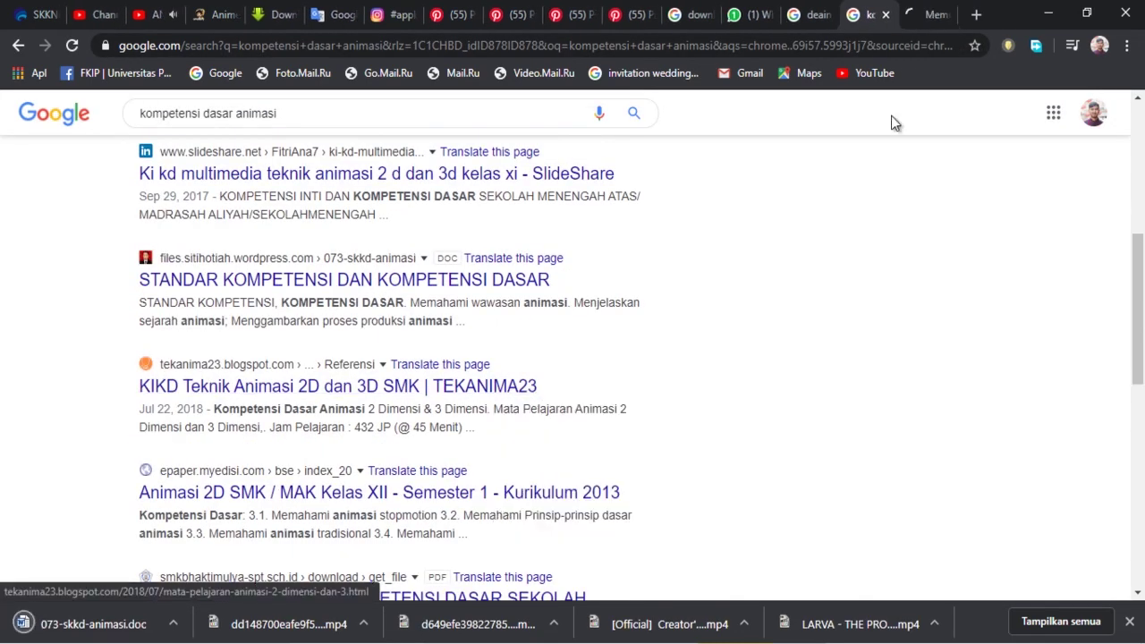
left_click(933, 15)
scroll(329, 288, "down", 7)
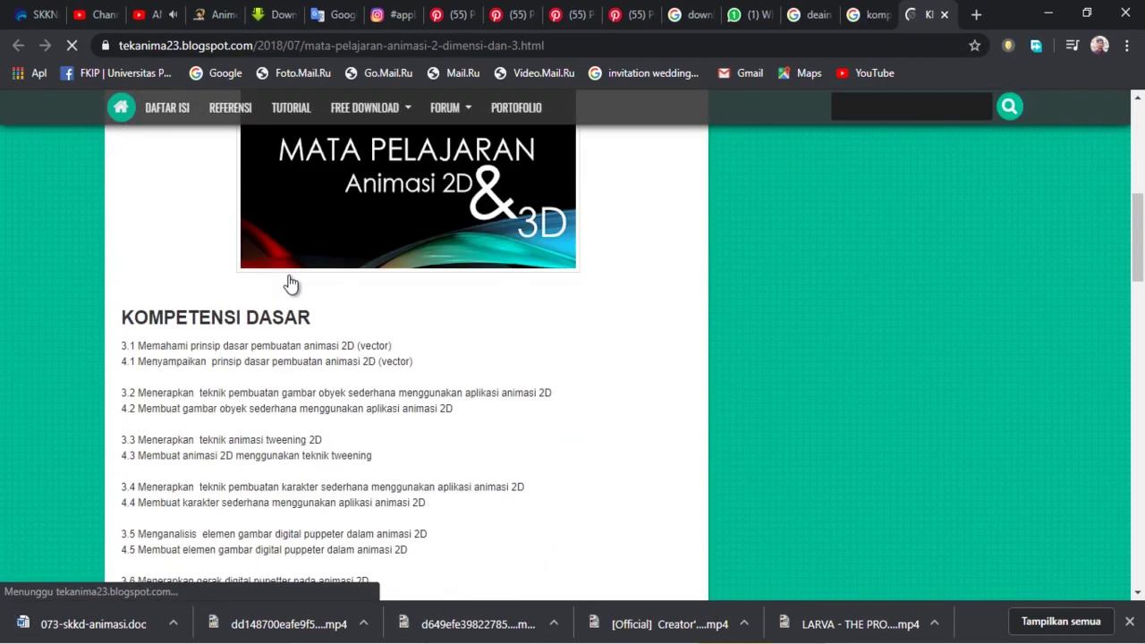
Step: Copy the text of competencies 3.2 and 4.2 from the Kompetensi Dasar list
left_click_drag(137, 345, 202, 377)
left_click_drag(105, 393, 276, 420)
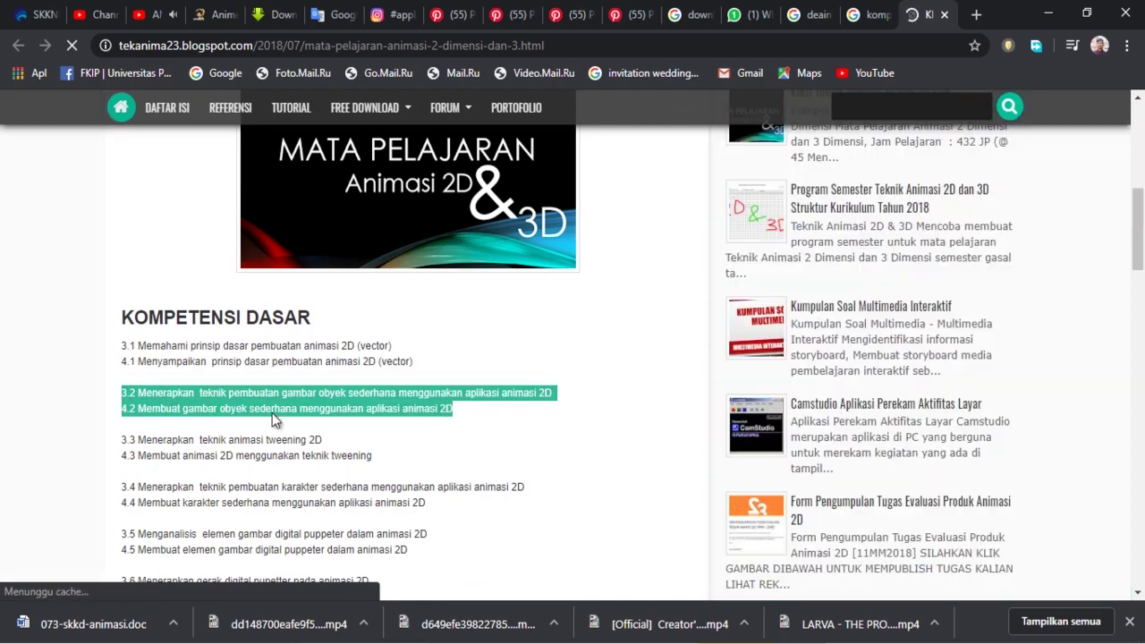
right_click(276, 409)
left_click(306, 417)
Step: Switch back to Flash and paste the copied competencies as a new text block below the KENZIO logo
left_click(520, 633)
left_click(14, 192)
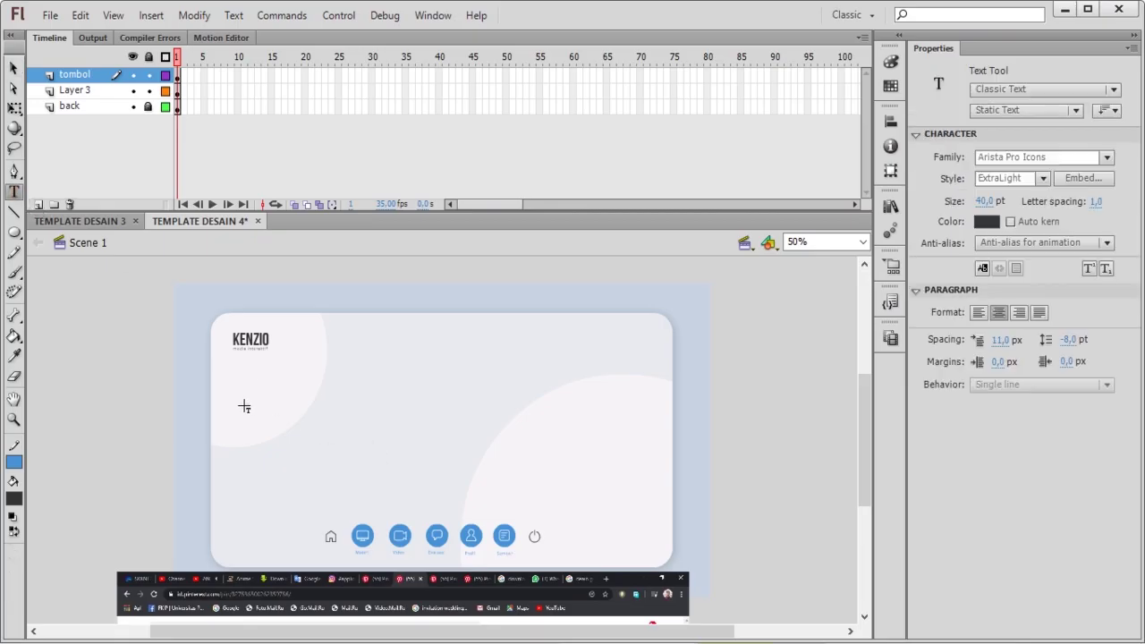
left_click(245, 406)
key("ctrl+v")
key("ctrl+a")
key("Return")
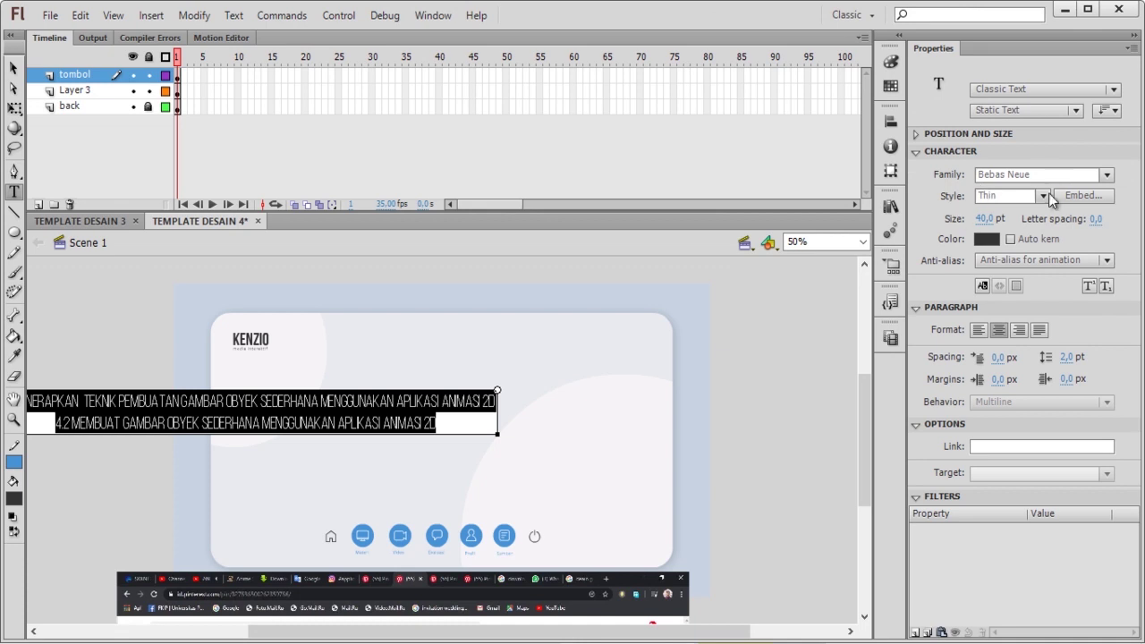
Step: Left-align the pasted competency text and set it to Open Sans Bold at 17 pt
key("ctrl+shift+l")
left_click(1037, 174)
type("Open Sans")
key("Return")
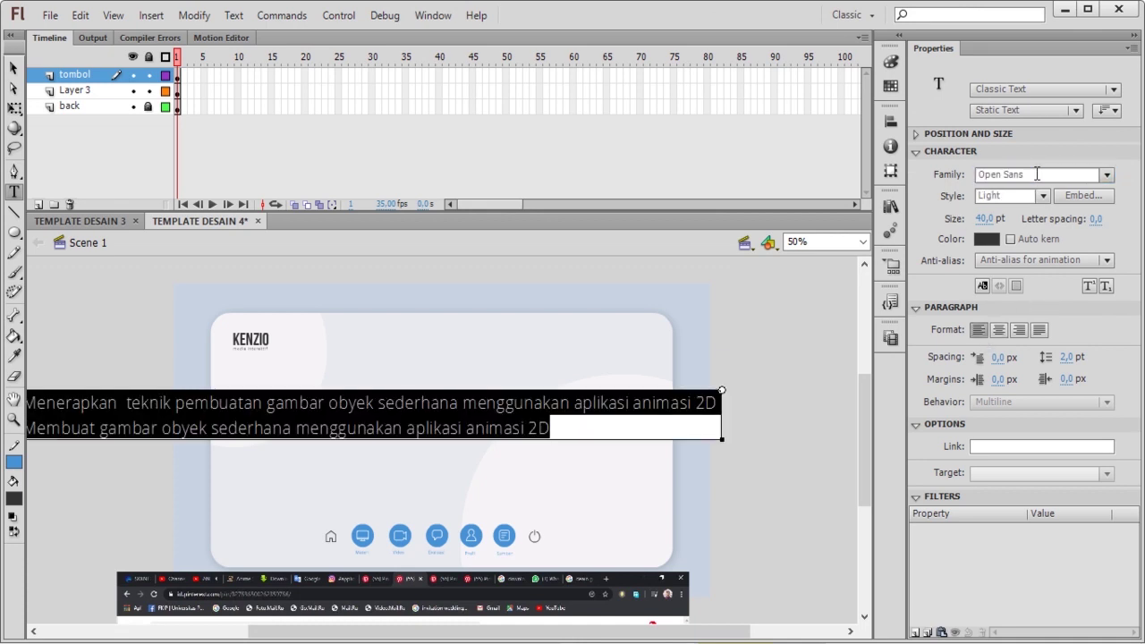
left_click_drag(984, 218, 964, 220)
left_click(1043, 195)
left_click(957, 280)
Step: Duplicate the competency text inside the panel and turn the upper copy into a Bebas Neue heading "KOMPETENSI DASAR" at 32 pt
left_click(15, 70)
left_click_drag(120, 399, 356, 402)
double_click(376, 402)
type("Bebas Neue")
key("Return")
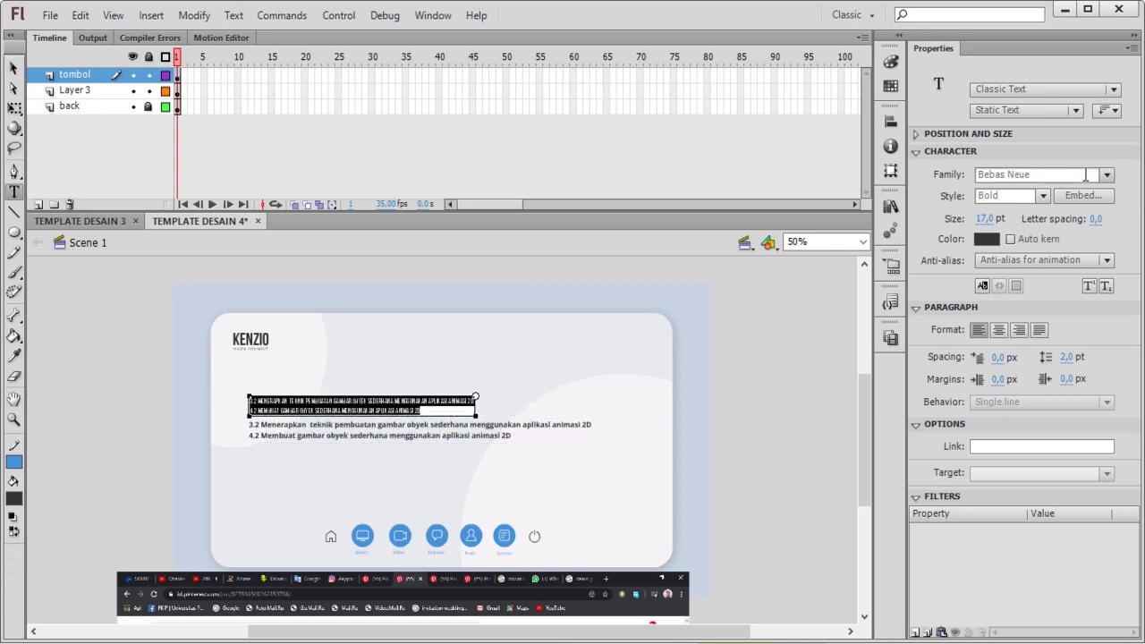
type("KOMPETENSI DASAR")
left_click(985, 219)
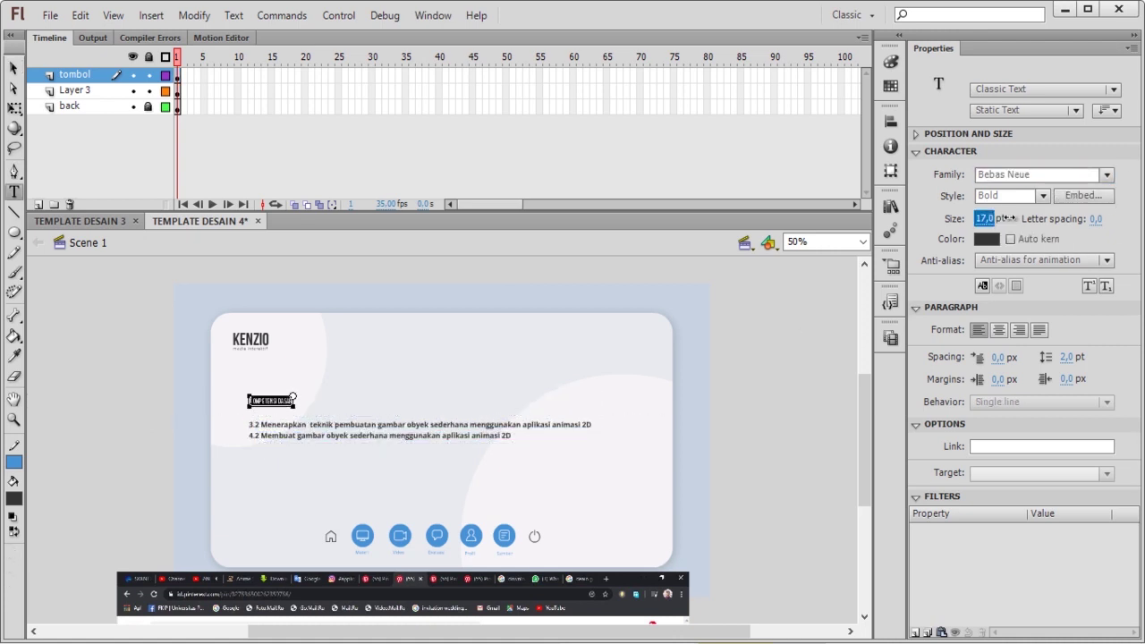
type("39")
key("Return")
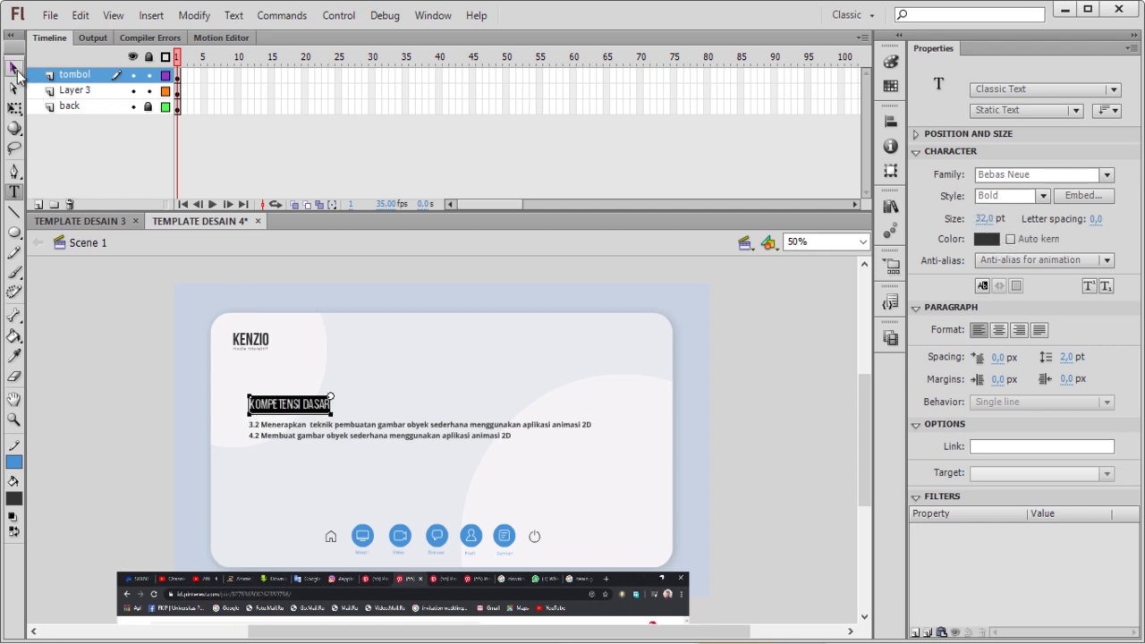
Step: Set the competency text to Regular style and place it directly under the heading, both aligned with the logo's left edge
left_click(13, 68)
left_click_drag(303, 409, 294, 422)
left_click_drag(376, 424, 360, 428)
left_click(1042, 196)
left_click(1002, 232)
left_click(414, 355)
left_click(281, 423)
left_click(281, 411, "shift")
mouse_move(353, 432)
left_mouse_down()
mouse_move(358, 449)
mouse_move(356, 419)
left_mouse_up()
left_click(404, 290)
Step: Switch to the browser and search Google Images for "VEKTOR PNG KOMPUTER"
scroll(403, 289, "down", 2)
scroll(403, 290, "up", 2)
key("alt+Tab")
left_click(909, 44)
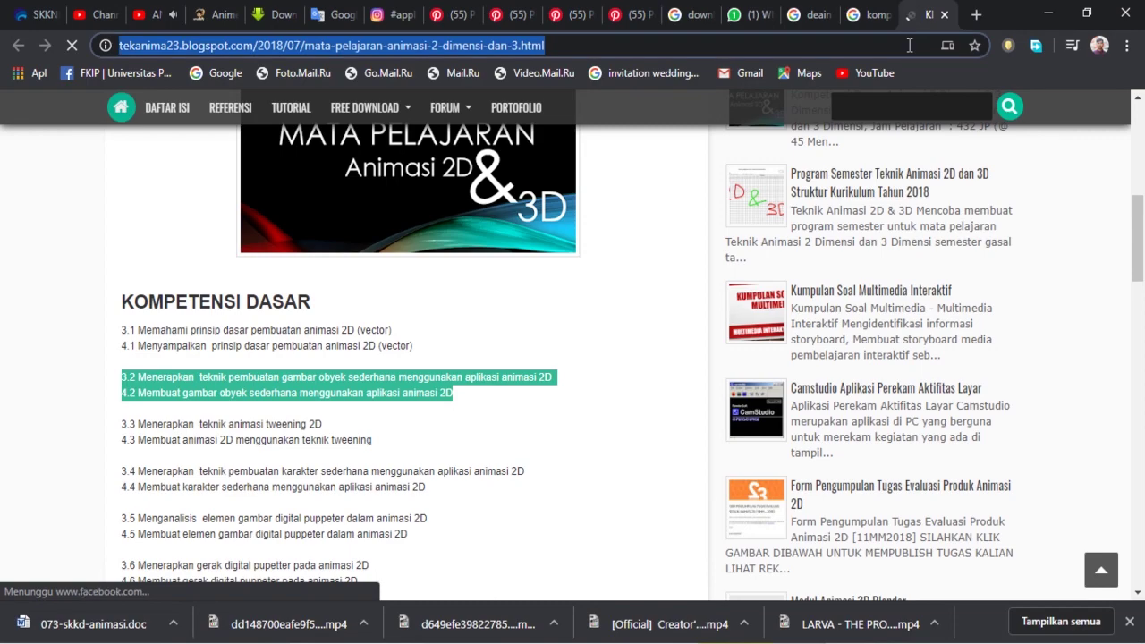
type("VEKTOR PNG KOMPUTER")
key("Return")
left_click(251, 256)
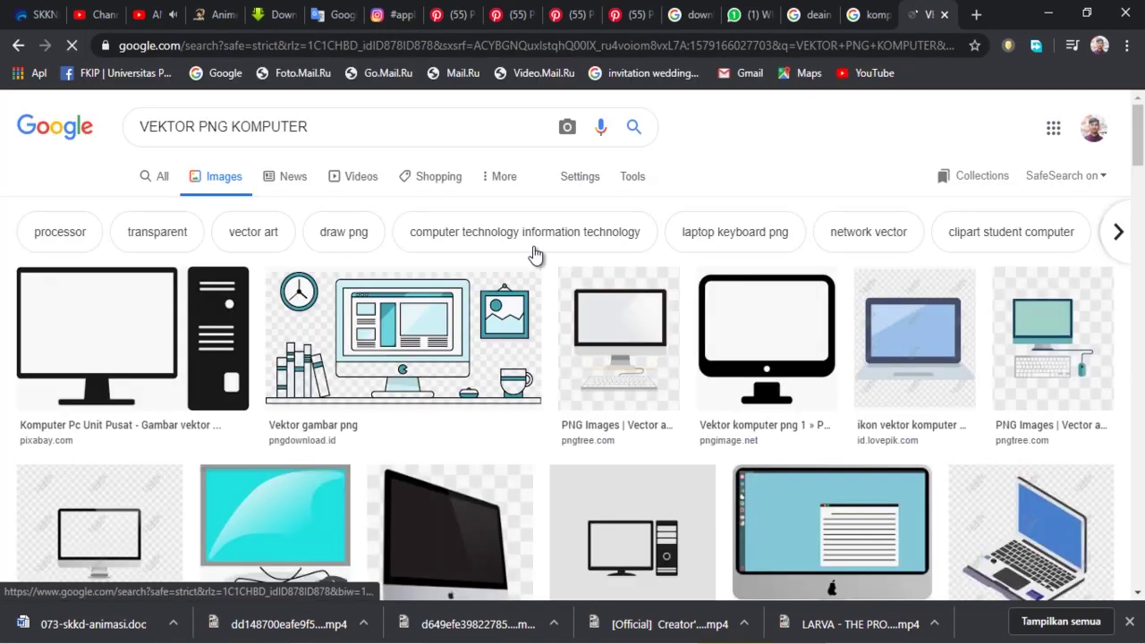
Step: Browse the image results and open the preview of Pixabay's "Responsif Mobile Ponsel" device illustration
scroll(552, 260, "down", 10)
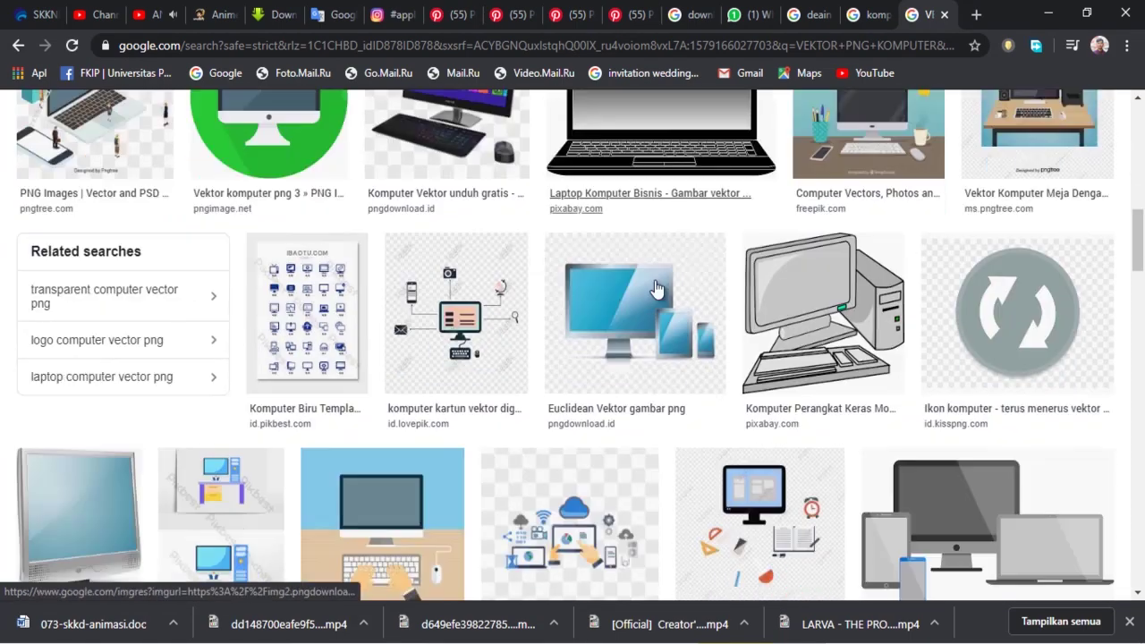
scroll(656, 288, "down", 1)
left_click(948, 438)
right_click(837, 223)
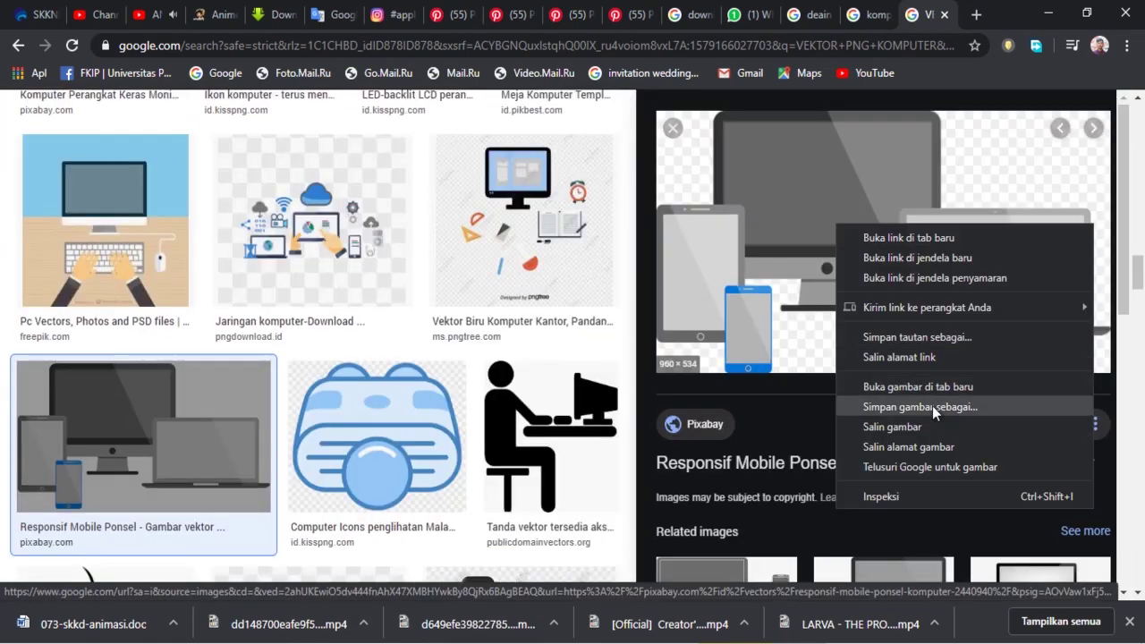
left_click(922, 410)
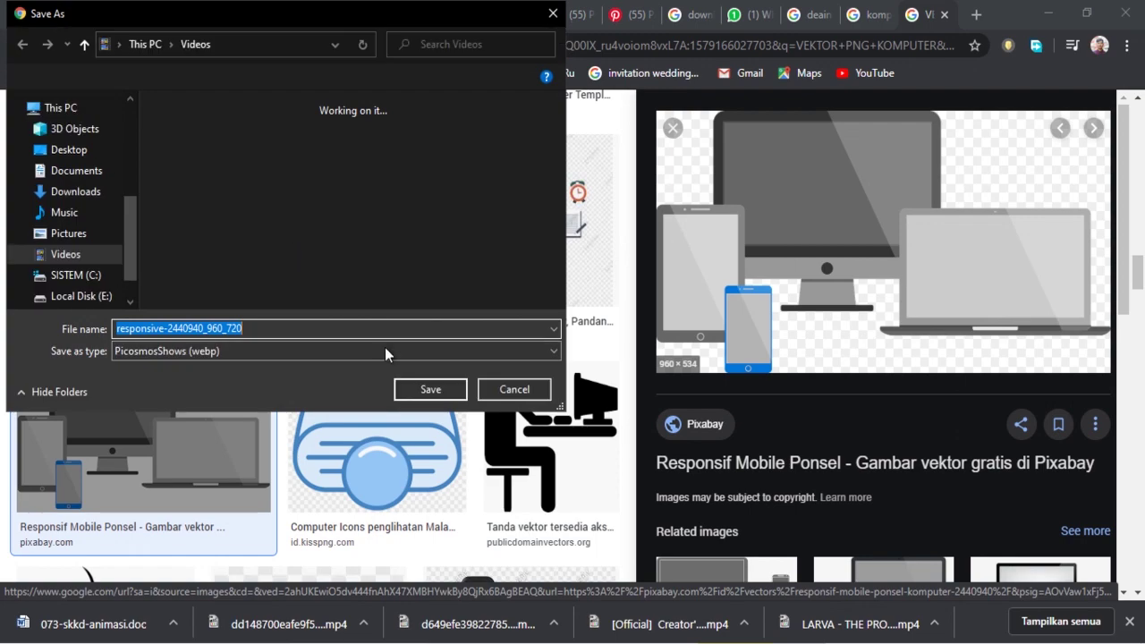
left_click(510, 387)
Step: Copy the previewed device illustration and switch back to Flash
right_click(845, 213)
left_click(938, 392)
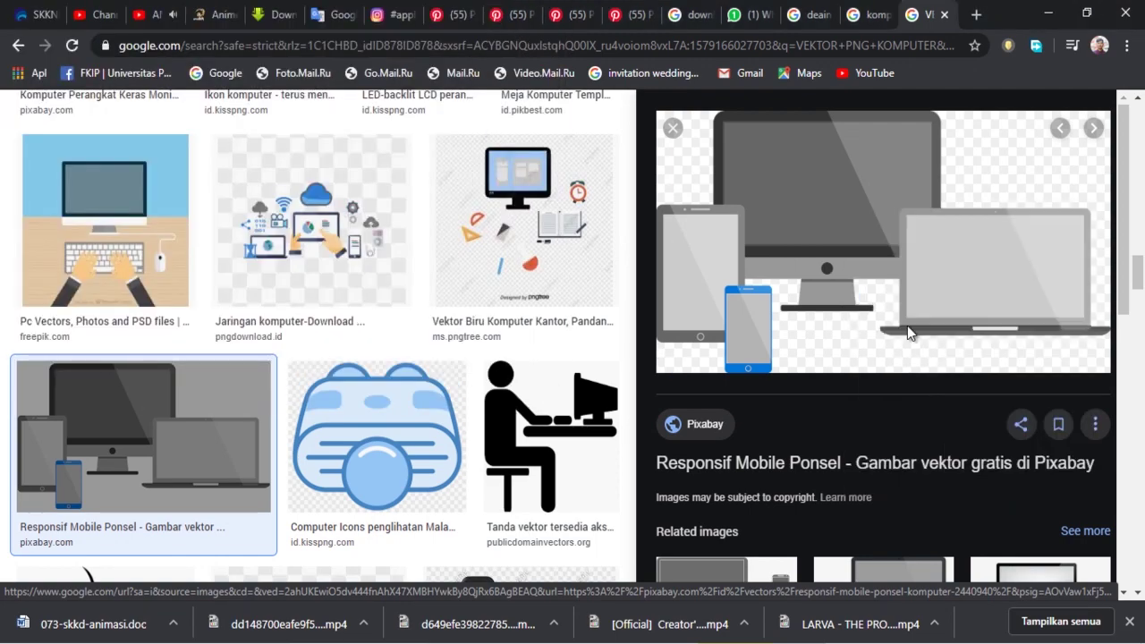
left_click(511, 387)
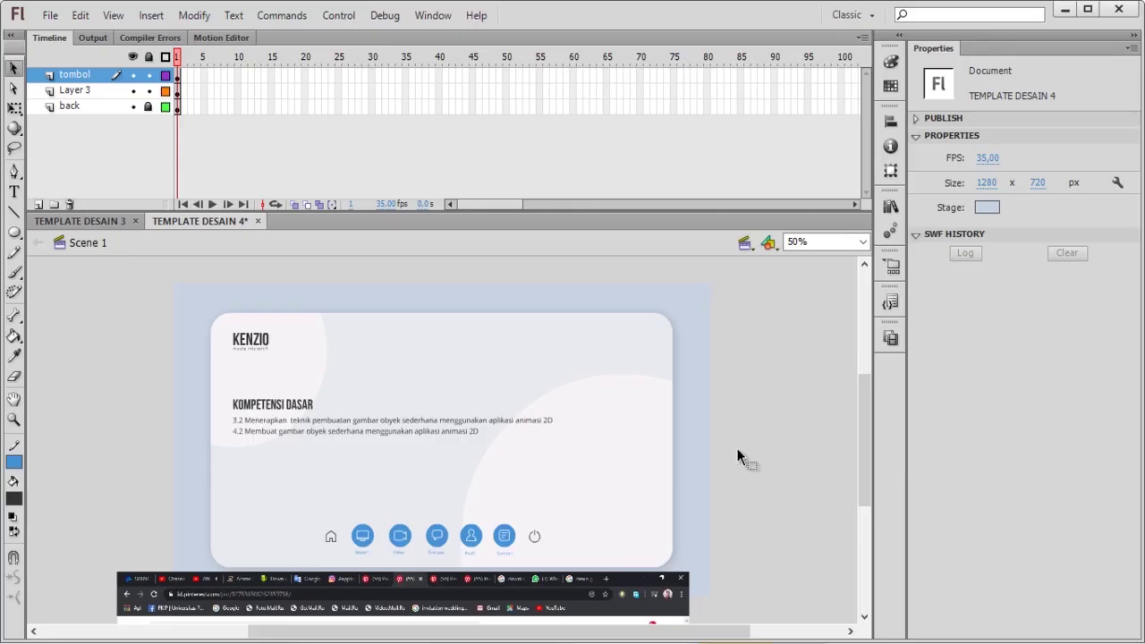
Step: Paste the device illustration, scale it down and move it toward the panel's lower-right corner
key("ctrl+v")
key("q")
left_click_drag(238, 322, 345, 385)
left_click_drag(410, 429, 628, 471)
left_click(733, 474)
Step: Narrow the competency text block so it wraps to four lines, and move the device illustration beside it inside the panel
left_click(412, 431)
left_click(13, 68)
left_click(532, 420)
left_click_drag(555, 436, 425, 441)
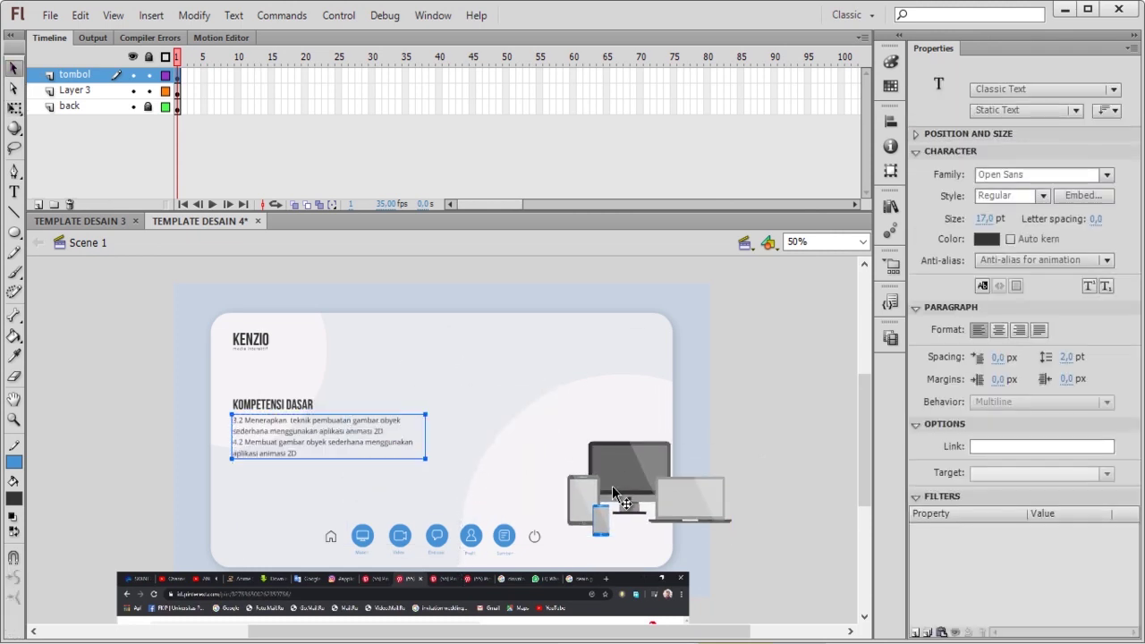
left_click_drag(631, 480, 550, 439)
left_click(414, 452)
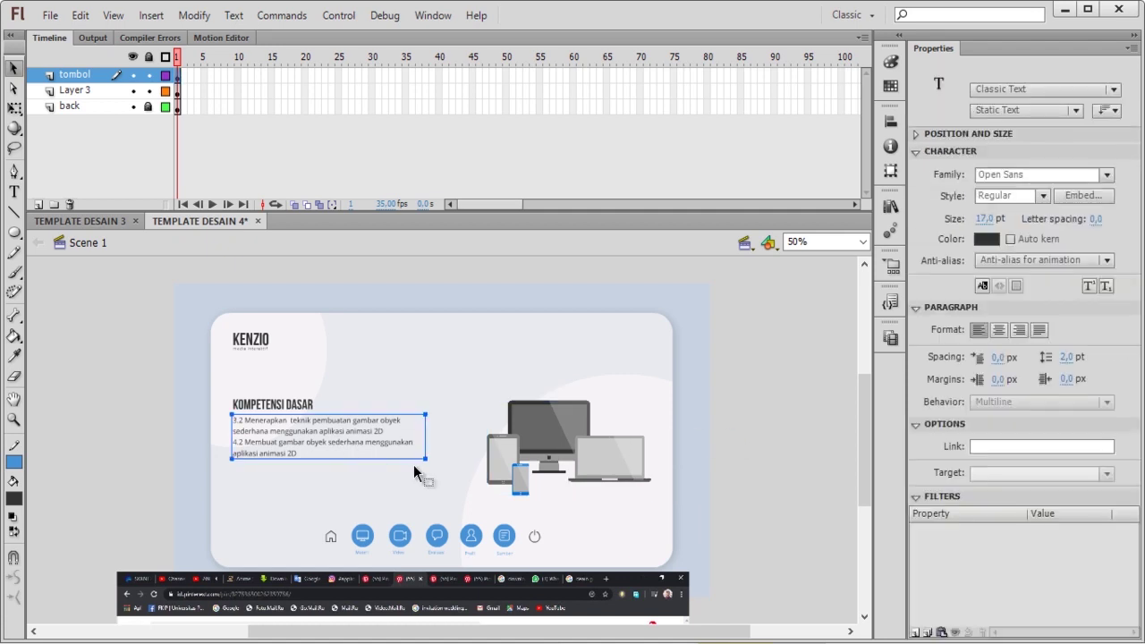
Step: Widen the competency text block so it wraps to three lines
double_click(249, 442)
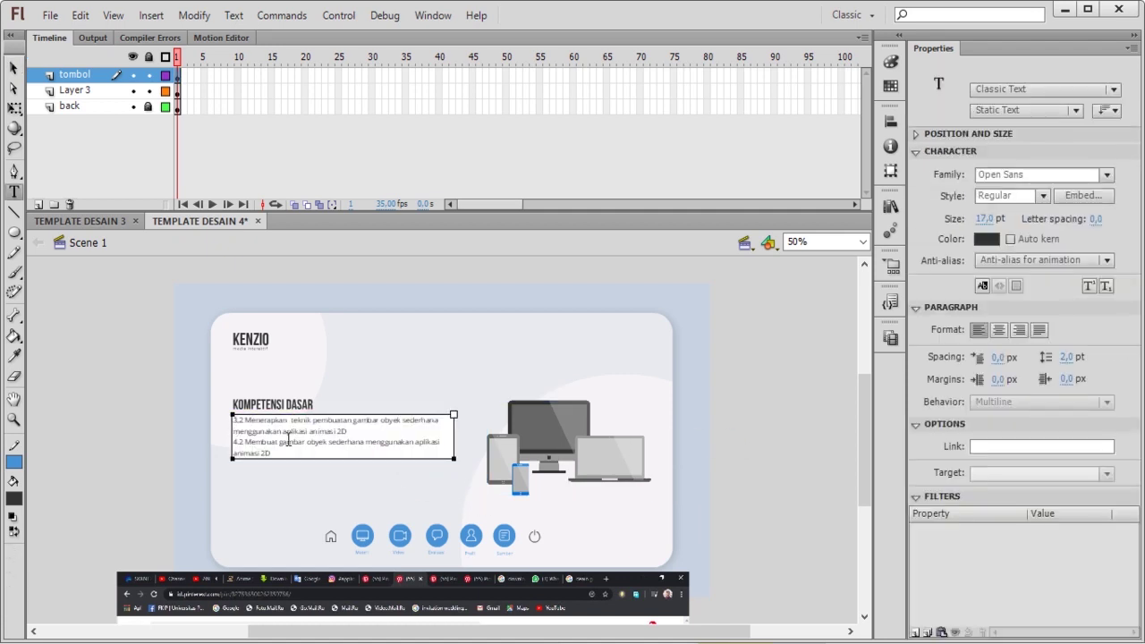
left_click(16, 71)
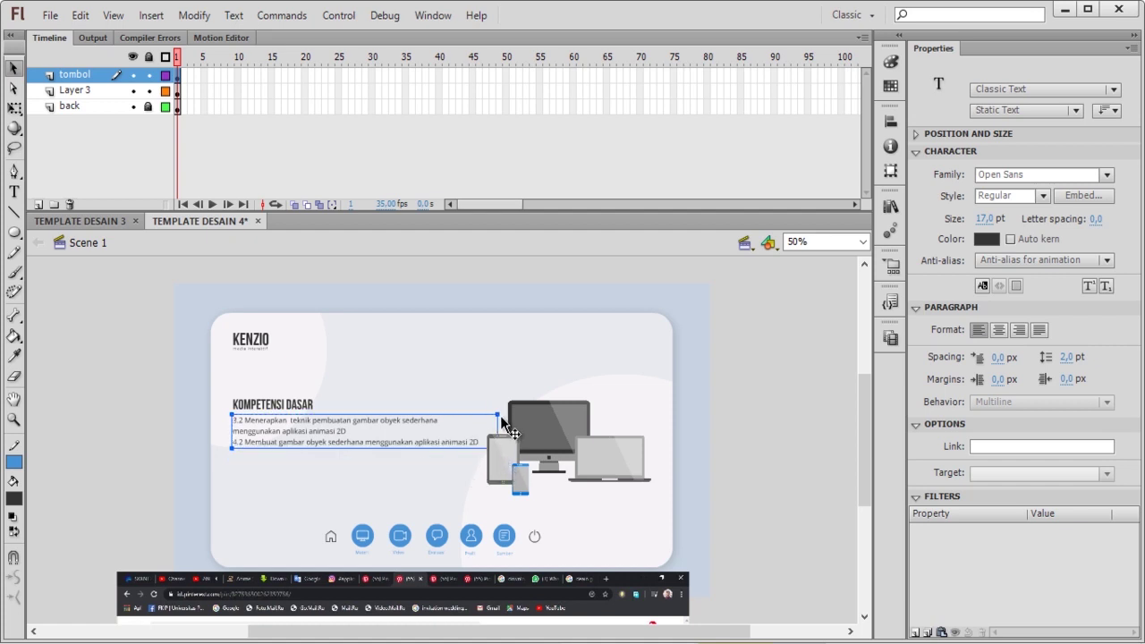
left_click(765, 409)
Step: Switch to Chrome, search for "ANIMASI ADALAH" in a new tab, copy the definition of animasi and return to Flash
key("alt+Tab")
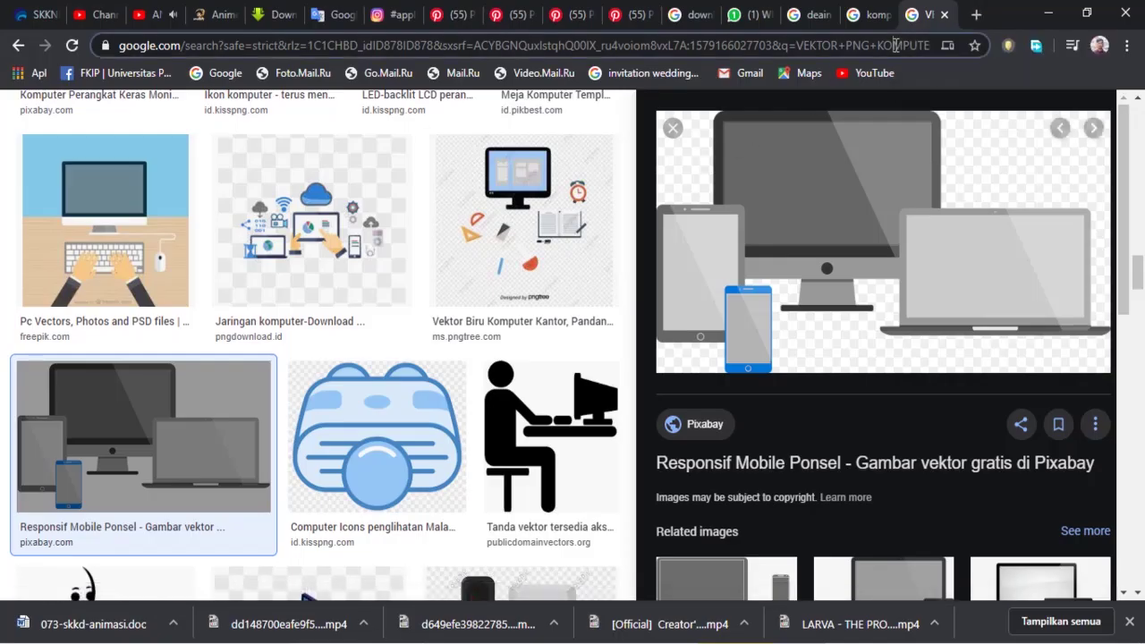
left_click(977, 15)
type("ANIMASI ADALAH")
key("Return")
left_click_drag(136, 263, 447, 320)
key("ctrl+c")
key("alt+Tab")
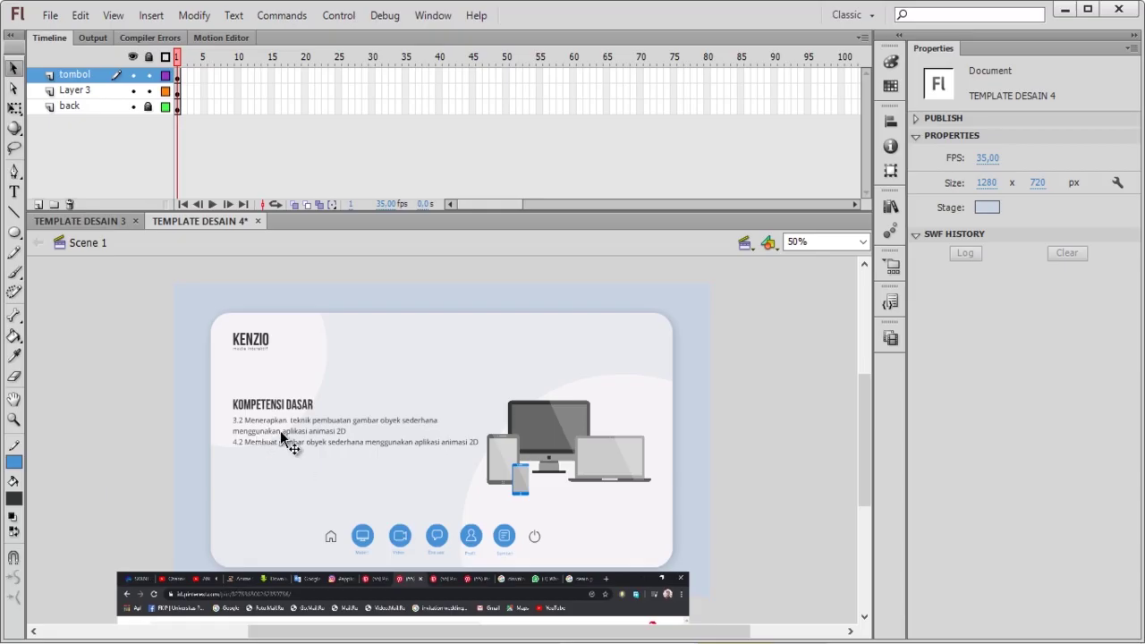
Step: Replace the competency text with the copied animasi definition and narrow the block so it wraps to five lines
double_click(280, 432)
key("ctrl+a")
key("ctrl+v")
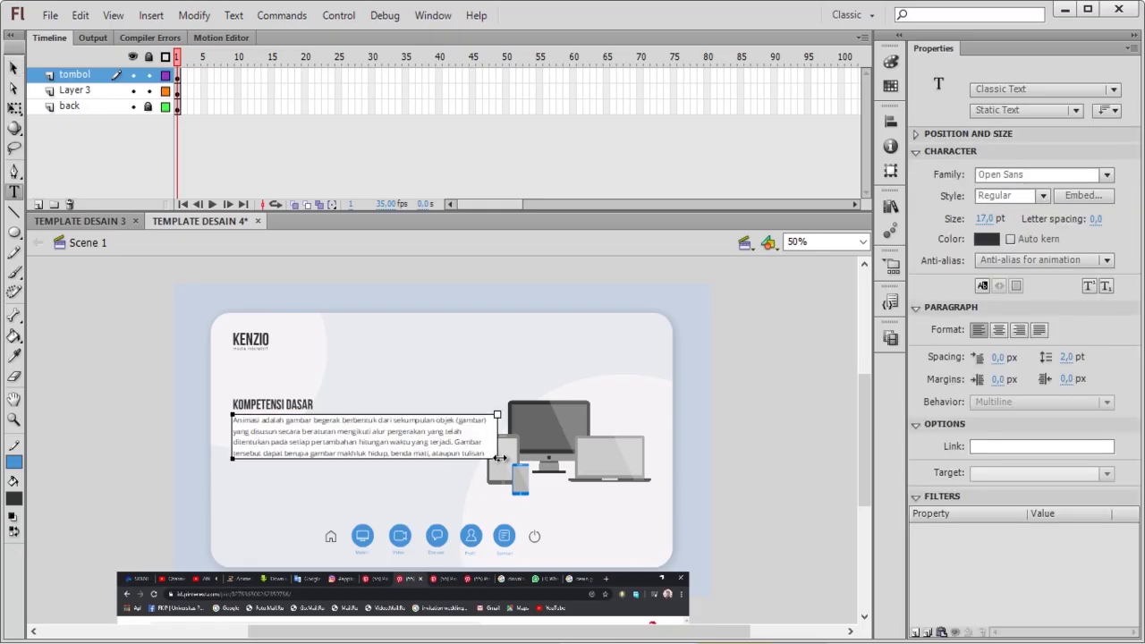
left_click_drag(500, 458, 486, 467)
left_click(14, 69)
Step: Change the heading "KOMPETENSI DASAR" to "ANIMASI 2D & 3D"
double_click(252, 405)
key("ctrl+a")
type("A")
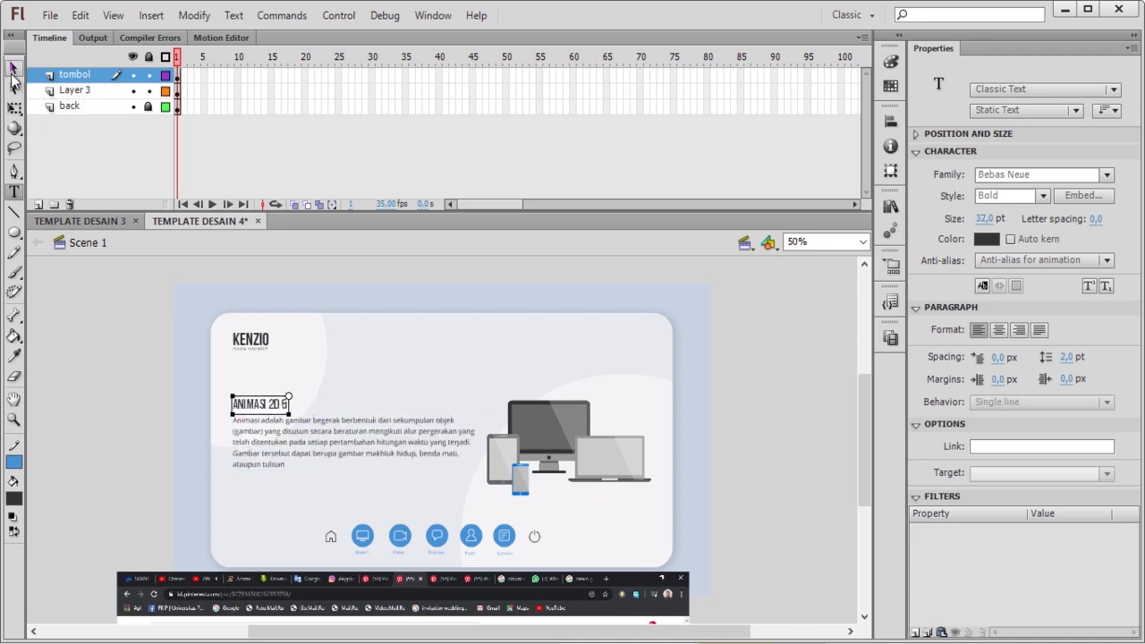
left_click(14, 69)
Step: Move the heading and paragraph lower in the panel with matching left edges, and narrow the paragraph further
left_click(223, 439)
left_click_drag(282, 432, 281, 462)
mouse_move(276, 402)
left_mouse_down()
mouse_move(274, 434)
mouse_move(272, 421)
left_mouse_up()
left_click(112, 392)
left_click(261, 456)
left_click(264, 432, "shift")
left_click(489, 491)
left_click(448, 460)
left_click(489, 491)
left_click(485, 500)
left_click(480, 487)
left_click_drag(500, 476, 451, 489)
left_click(466, 474)
Step: Shift the device illustration slightly and move the heading and paragraph up, in line with the KENZIO logo's left edge
left_click_drag(623, 461, 562, 433)
left_click(780, 436)
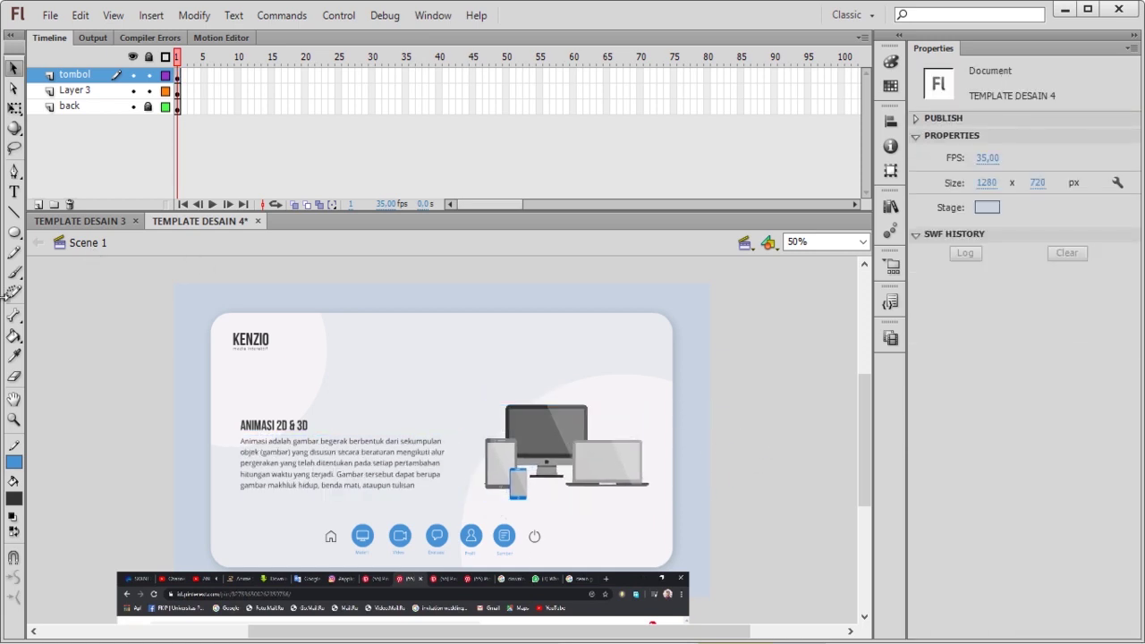
left_click(302, 468)
left_click_drag(301, 468, 295, 438)
left_click(58, 402)
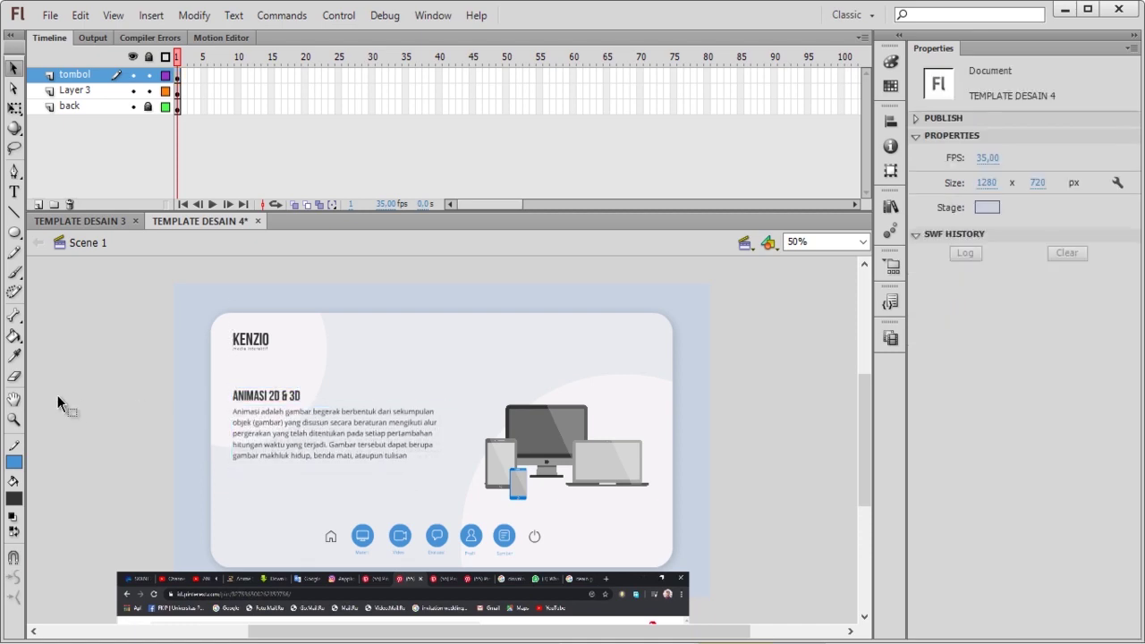
Step: Recolour the "ANIMASI 2D & 3D" heading with the bright blue sampled from the Pinterest reference
left_click(279, 399)
left_click(364, 526)
scroll(419, 554, "down", 11)
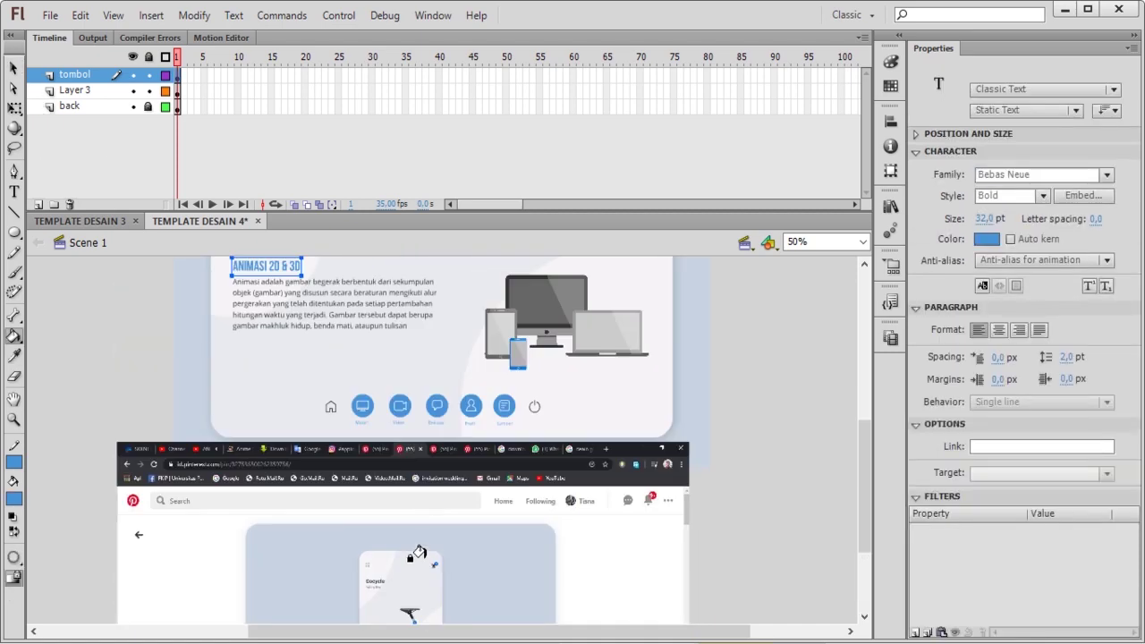
key("i")
left_click(405, 558)
scroll(385, 501, "up", 9)
left_click(14, 70)
left_click(106, 349)
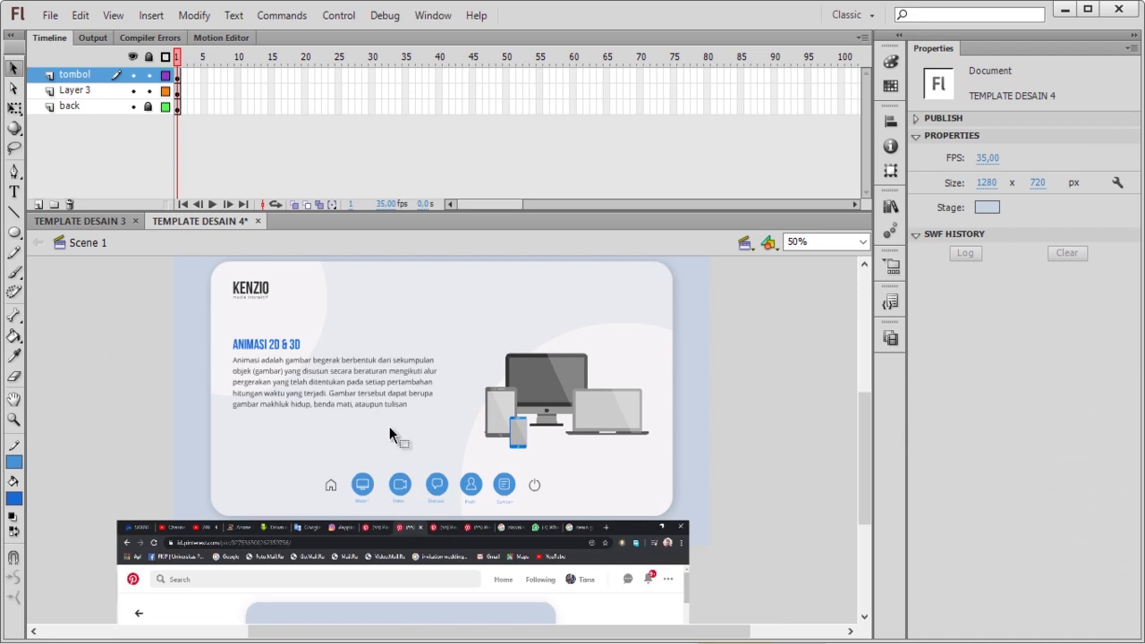
Step: Close the TEMPLATE DESAIN 3 document
key("ctrl+minus")
key("ctrl+equal")
key("ctrl+equal")
left_click_drag(446, 632, 394, 634)
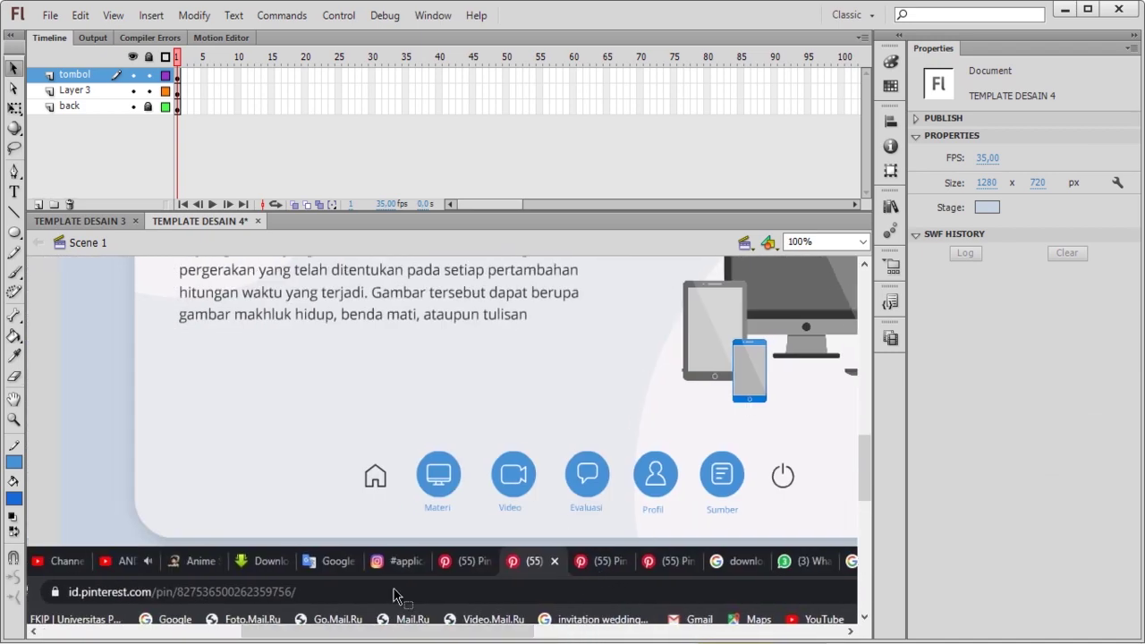
scroll(331, 501, "up", 3)
left_click(136, 220)
Step: Draw a bright blue circle below the paragraph and delete its outline
scroll(178, 322, "down", 2)
key("o")
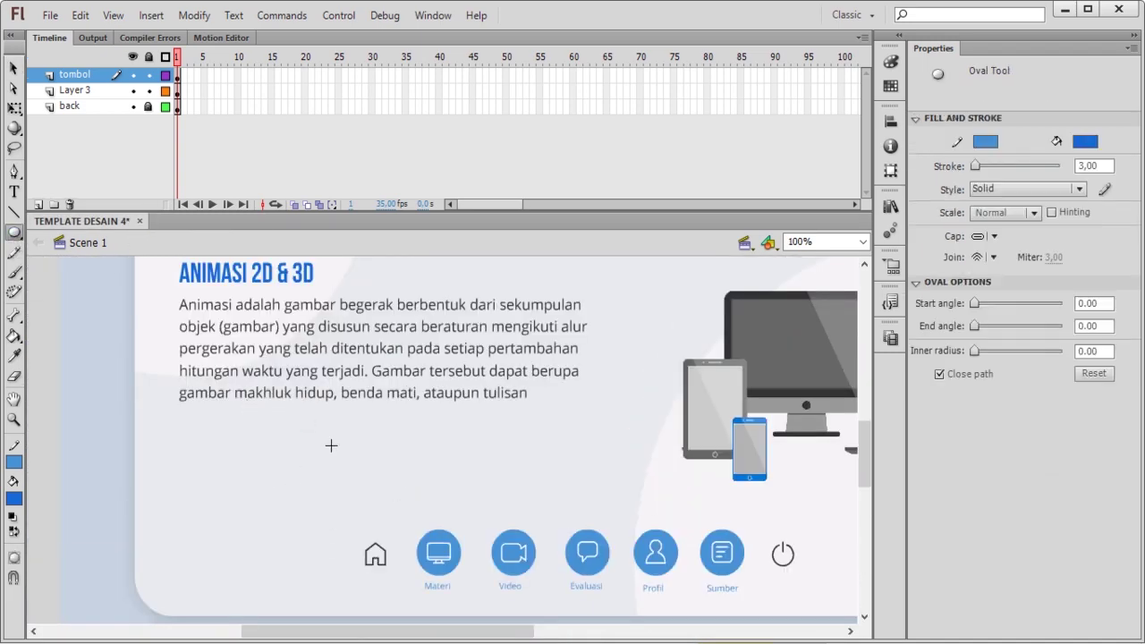
left_click(17, 69)
left_click(381, 457)
key("Delete")
left_click(368, 465)
left_click(43, 377)
Step: Add a right-arrow glyph beside the blue circle as text in the Arista Pro Icons font
left_click(14, 192)
left_click(1108, 158)
left_click_drag(1141, 225, 1142, 208)
left_click(886, 422)
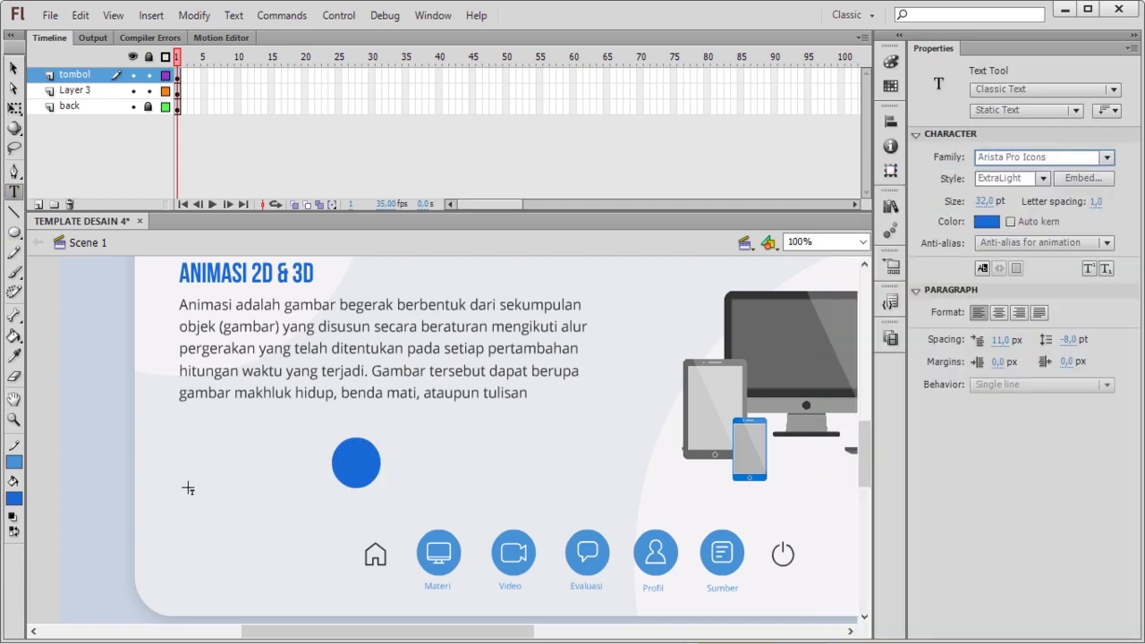
left_click(188, 474)
left_click(13, 68)
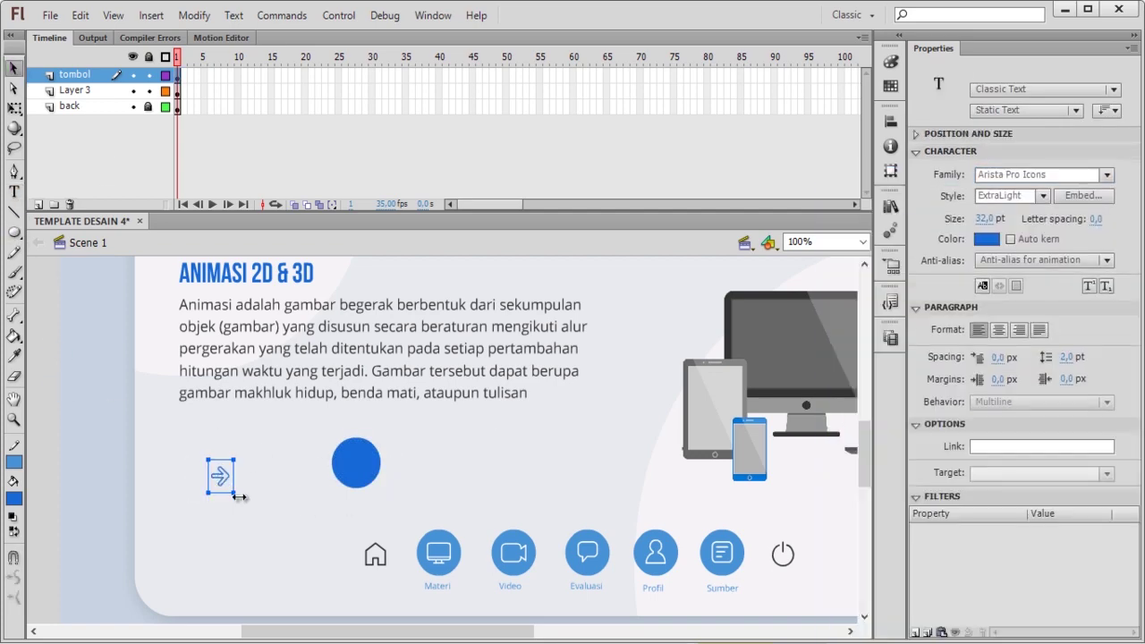
Step: Convert the arrow glyph into a grouped white shape and place it on the blue circle
key("ctrl+b")
left_click(14, 498)
left_click(14, 363)
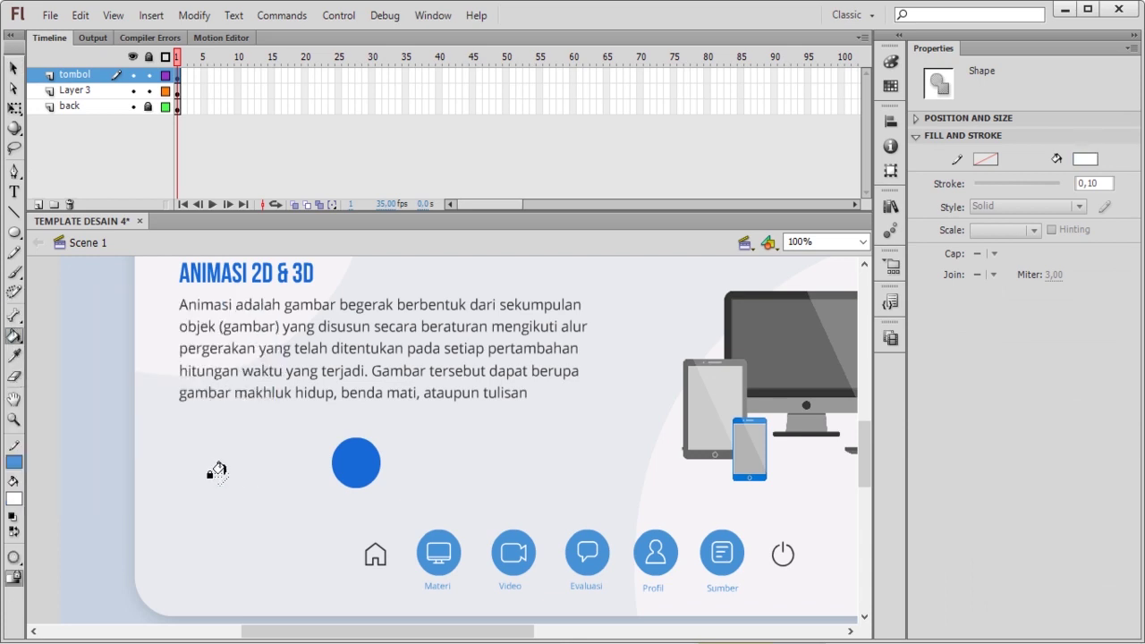
key("ctrl+g")
left_click_drag(224, 481, 360, 472)
left_click(399, 509)
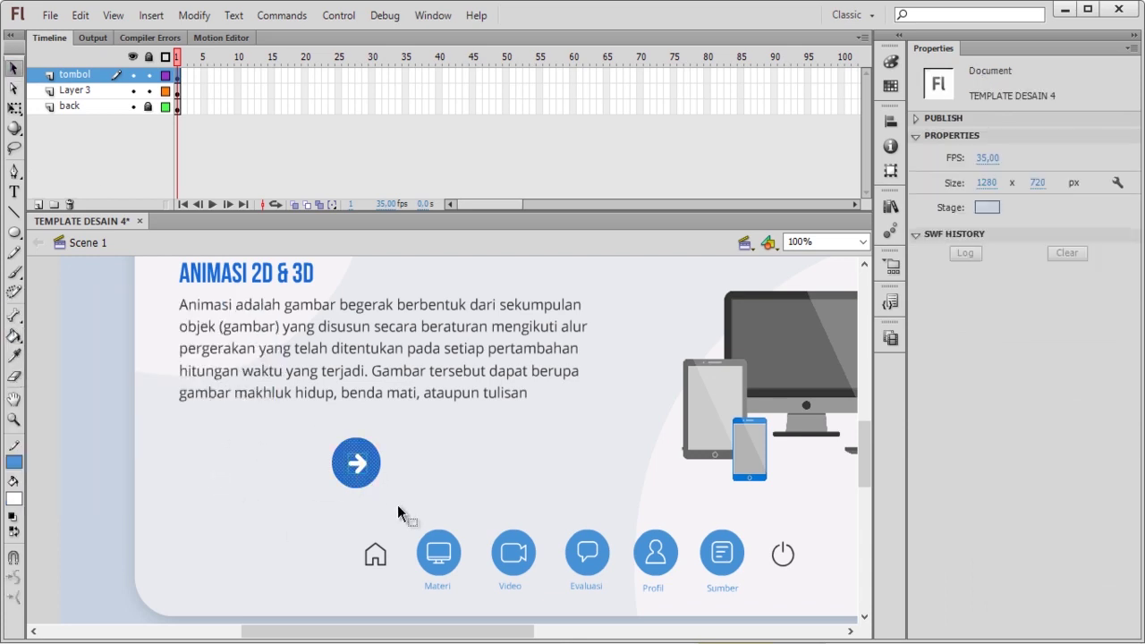
Step: Centre the white arrow on the blue circle and group the two into one button
left_click(365, 480)
left_click(890, 121)
left_click(744, 152)
left_click(828, 152)
left_click(629, 428)
left_click(600, 366)
left_click(614, 360, "shift")
key("ctrl+g")
Step: Place a pair of arrow buttons under the paragraph and flip the first one horizontally so it points left
left_click_drag(613, 357, 240, 430)
key("q")
left_click(151, 15)
mouse_move(78, 18)
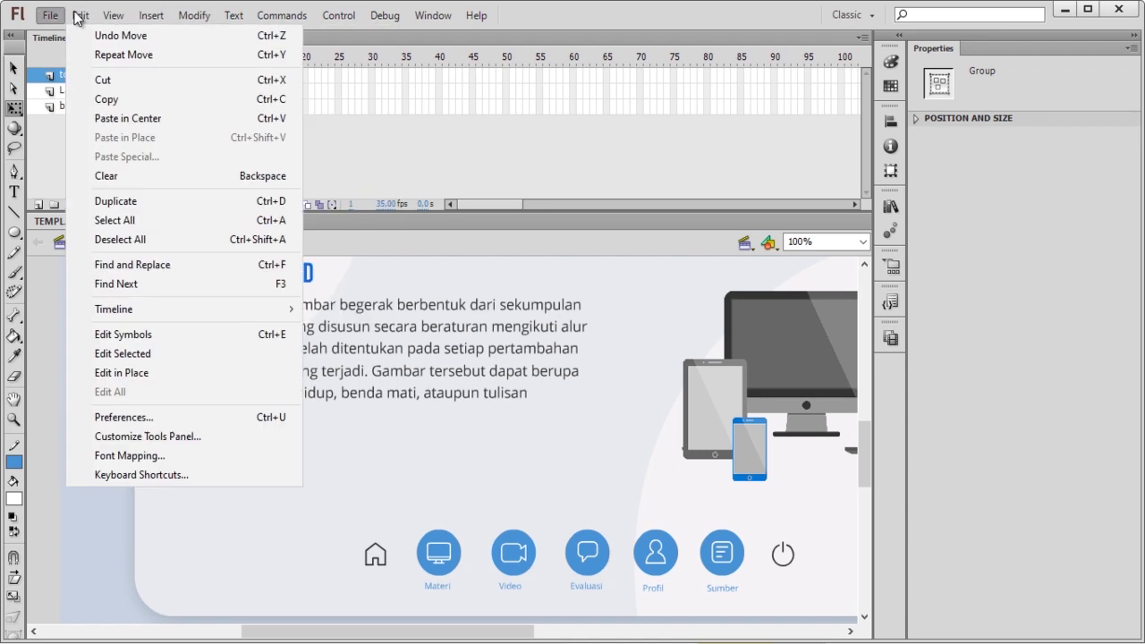
mouse_move(194, 16)
mouse_move(268, 233)
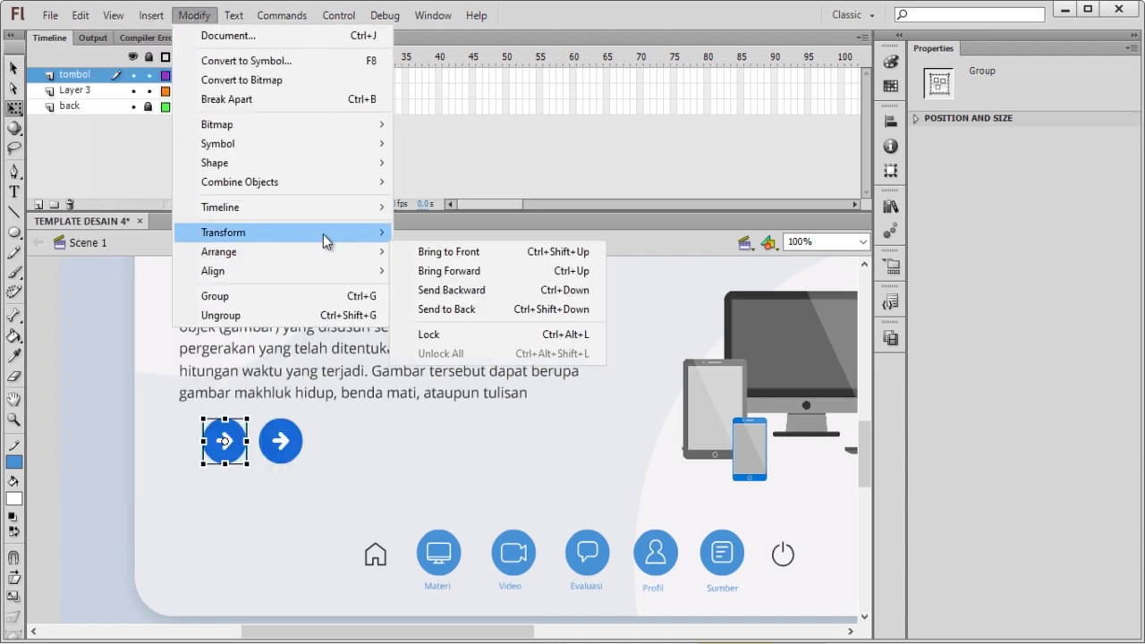
left_click(502, 398)
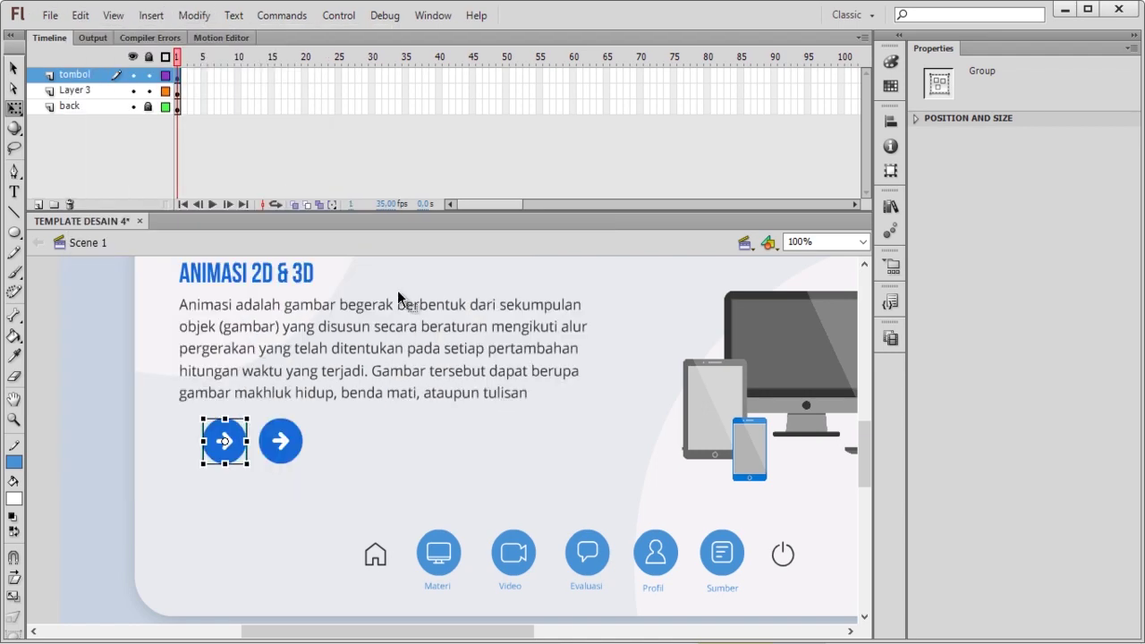
left_click(194, 15)
mouse_move(384, 235)
left_click(475, 417)
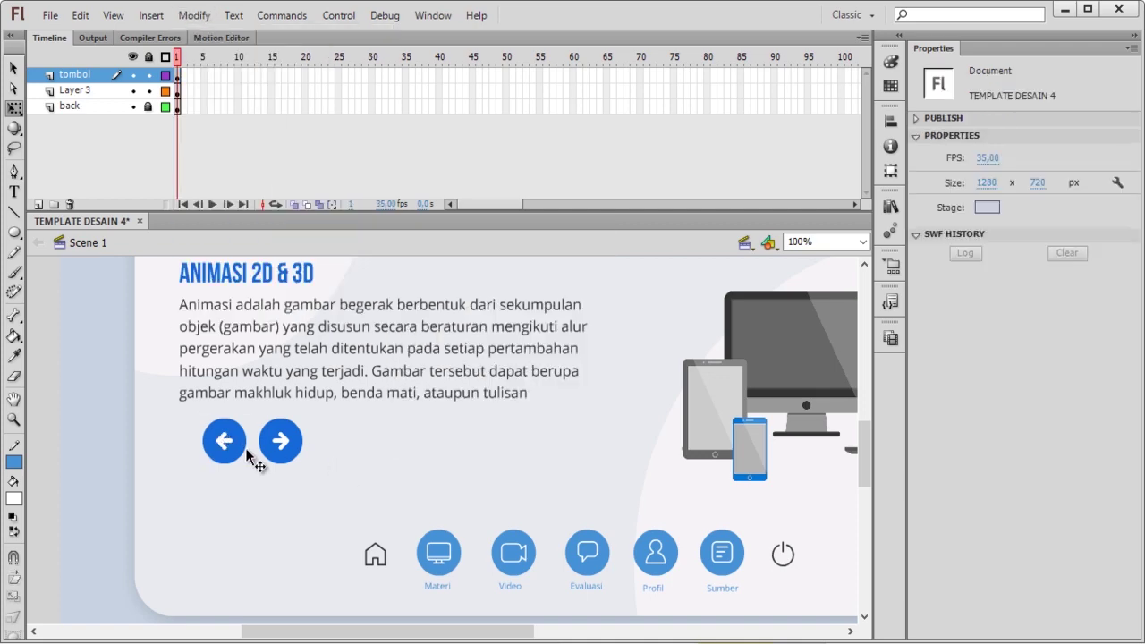
Step: Move the left-arrow button closer to the paragraph's left edge and adjust its spacing from the right-arrow button
left_click(270, 441)
left_click(327, 483)
scroll(331, 486, "up", 2)
scroll(304, 501, "down", 1)
left_click(215, 523)
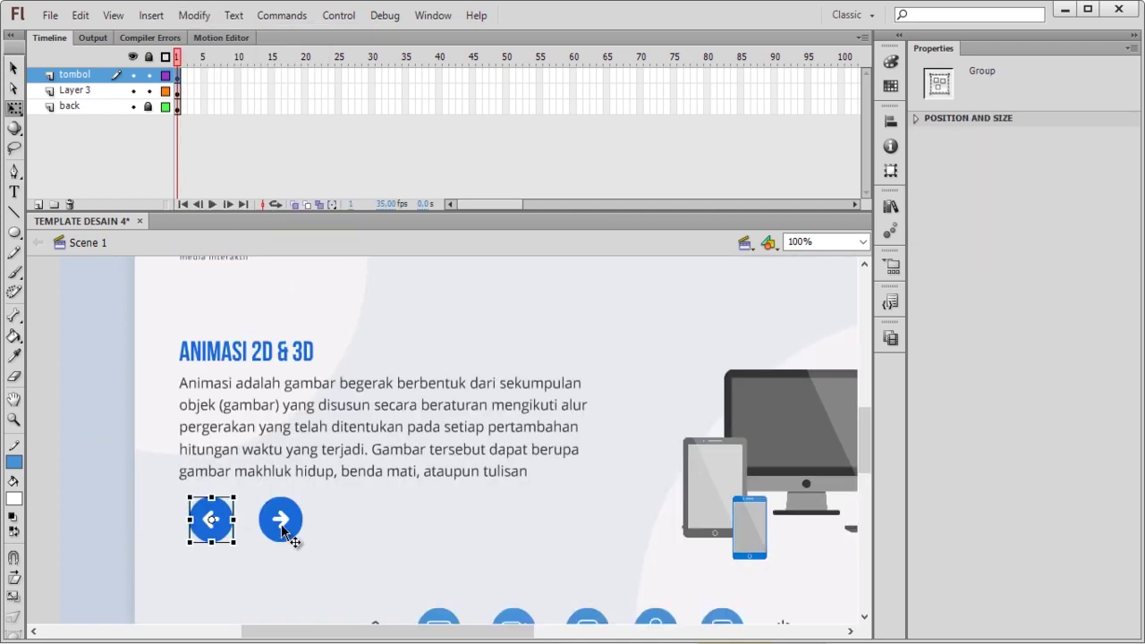
left_click(288, 535)
left_click(385, 539)
Step: Move the Sumber button from the bottom icon row to the panel's upper-right corner
scroll(501, 546, "down", 1)
left_click_drag(505, 632, 611, 632)
scroll(554, 591, "up", 3)
key("ctrl+minus")
left_click(452, 576)
left_click(489, 557)
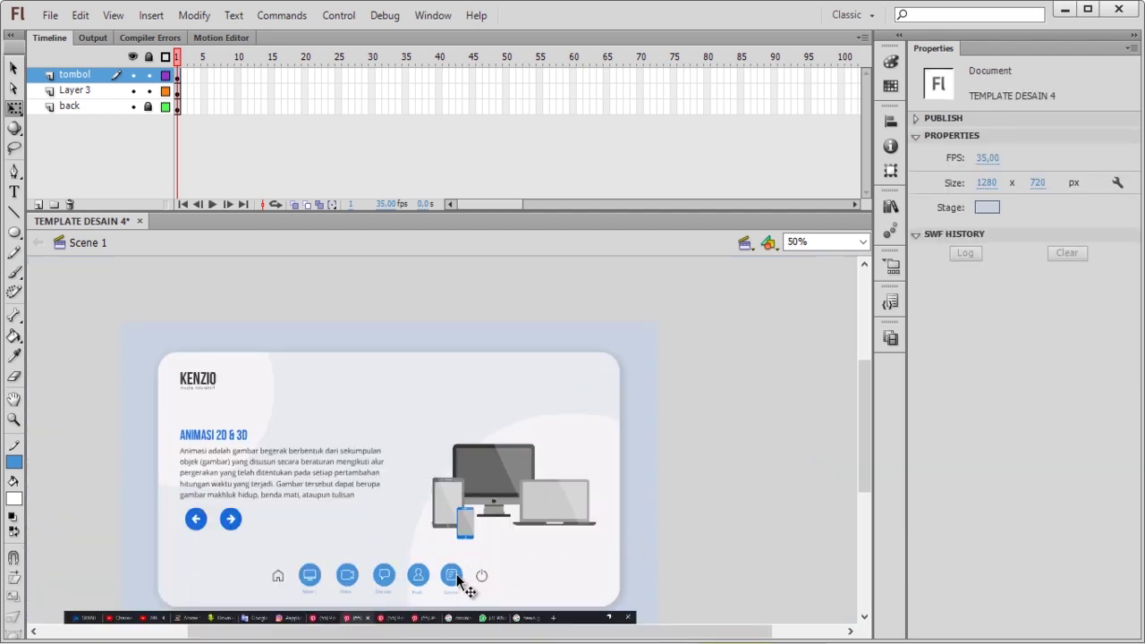
left_click_drag(566, 391, 589, 394)
left_click(689, 401)
Step: Break apart the Sumber button and fill its circle with the bright blue
double_click(590, 395)
double_click(635, 393)
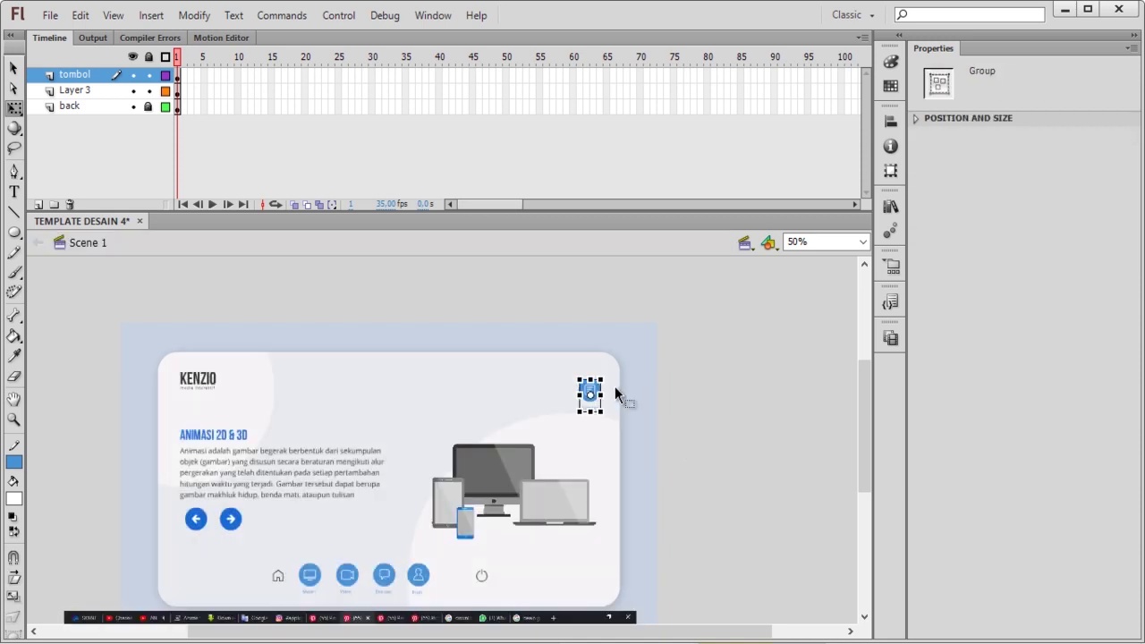
left_click(673, 387)
left_click(594, 391)
left_click(617, 391)
left_click(599, 389)
key("ctrl+b")
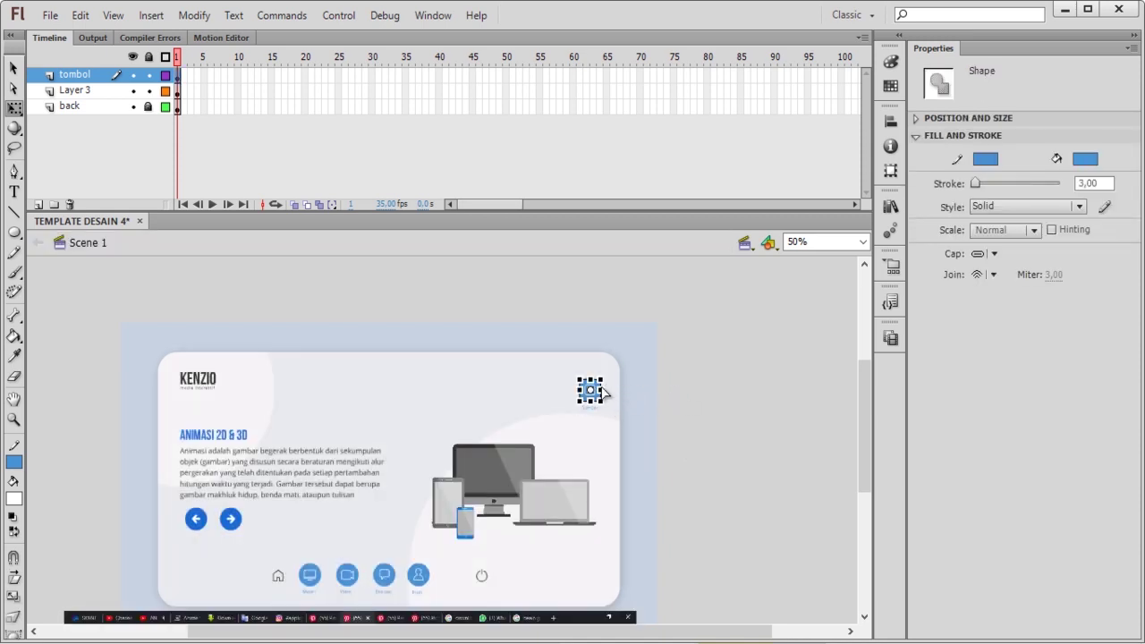
left_click(602, 386)
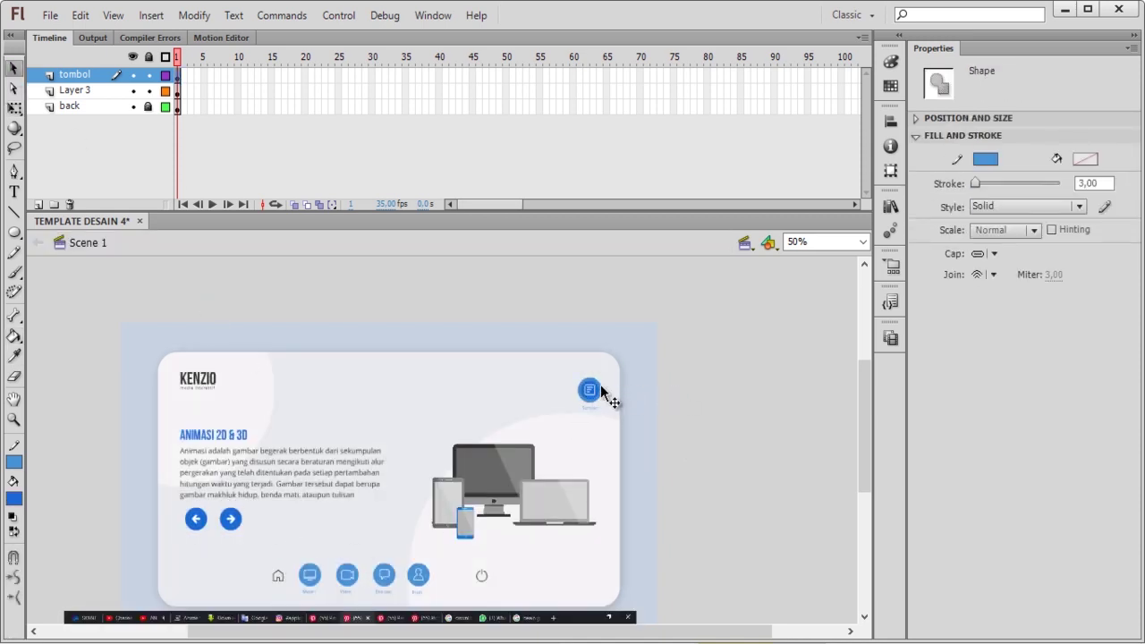
left_click(682, 374)
Step: Make the fill of the Sumber button's circle transparent and group it
left_click(14, 69)
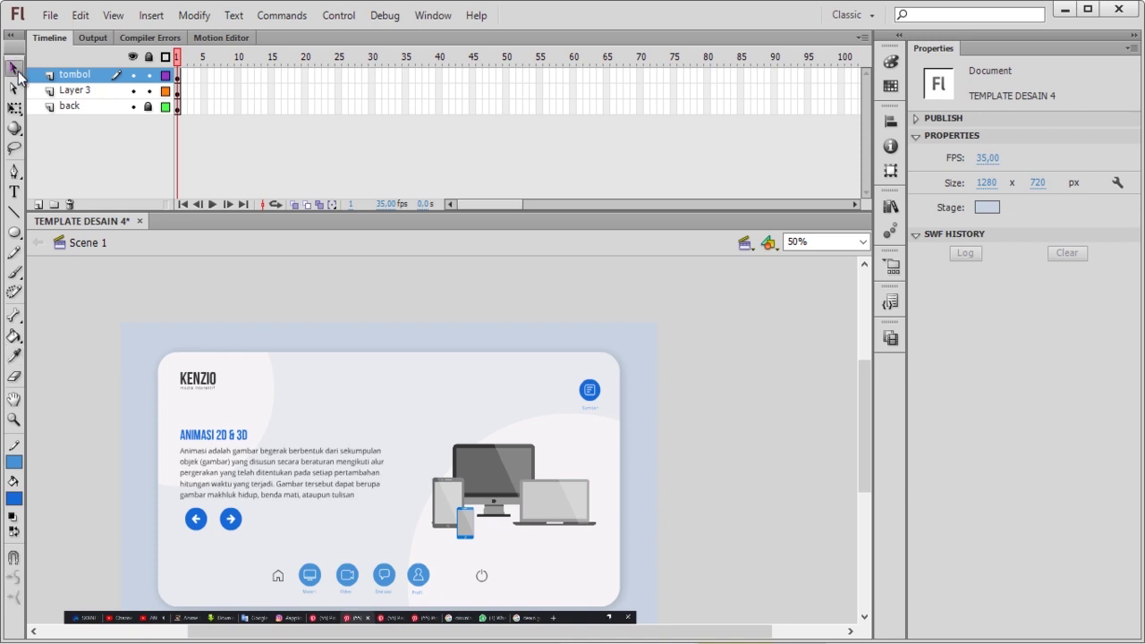
left_click(598, 390)
left_click(1090, 157)
left_click(1055, 179)
left_click(1091, 160)
left_click_drag(1090, 178, 103, 190)
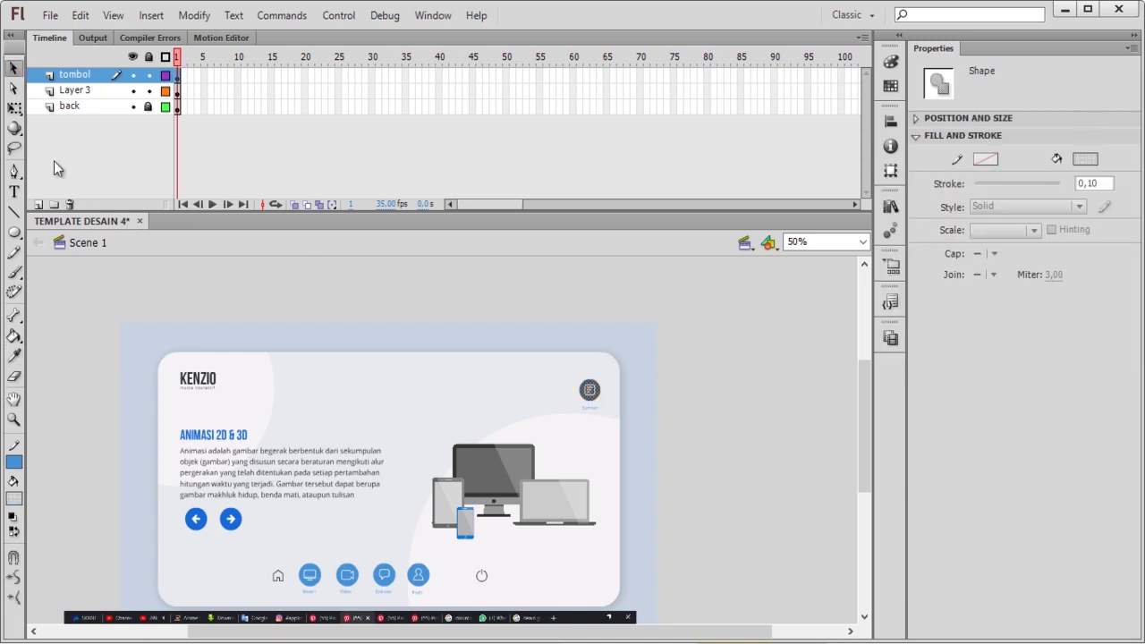
key("ctrl+g")
Step: Recolour the Sumber icon's white symbol with the light blue sampled from the dimmed right-arrow button
double_click(598, 390)
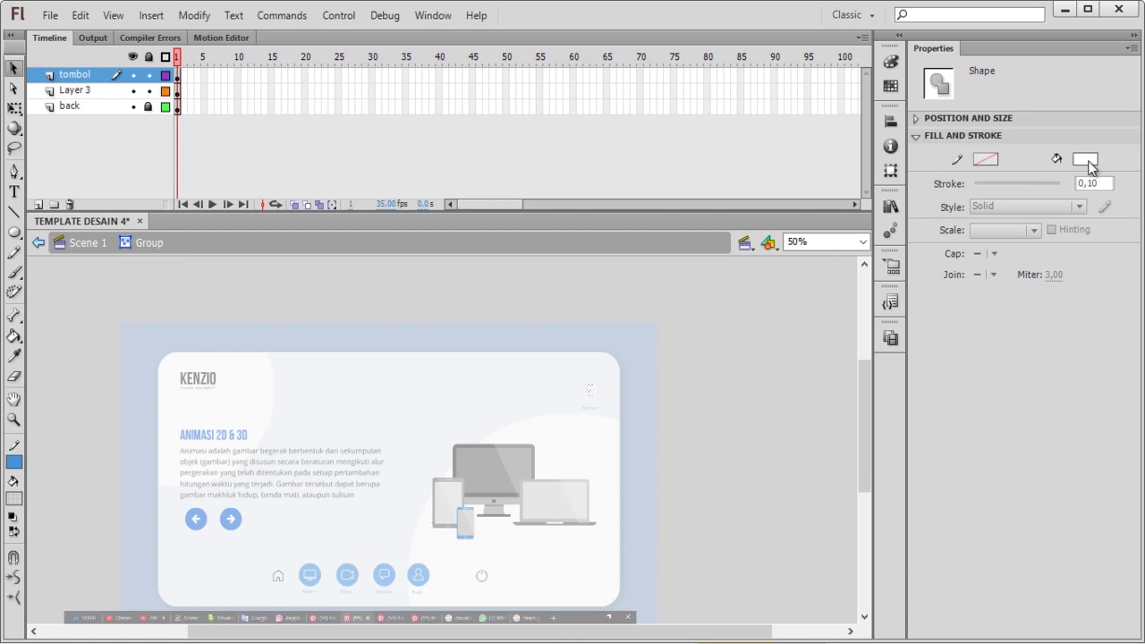
left_click(1085, 159)
left_click(240, 514)
left_click(12, 69)
double_click(656, 401)
left_click(657, 402)
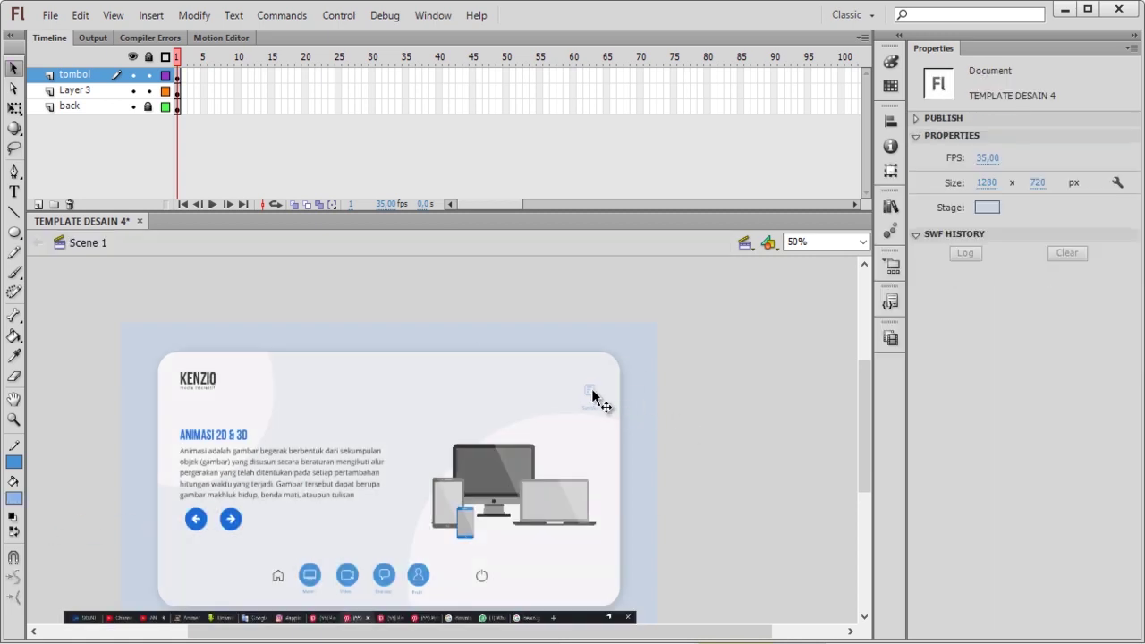
Step: Recolour the Sumber icon's symbol dark grey and delete the leftover circle shape around it
double_click(592, 391)
left_click(1085, 159)
left_click(932, 255)
double_click(706, 367)
left_click(600, 389)
key("Delete")
Step: Delete the "Sumber" label below the dark grey icon
left_click(592, 391)
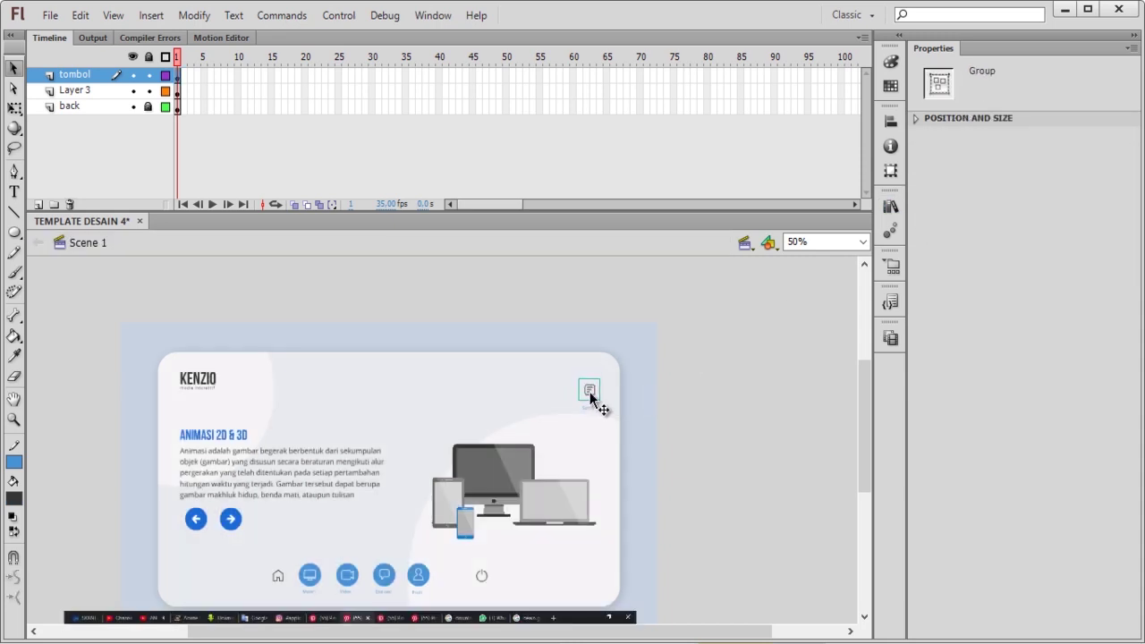
key("ctrl+=")
right_click(462, 451)
key("Escape")
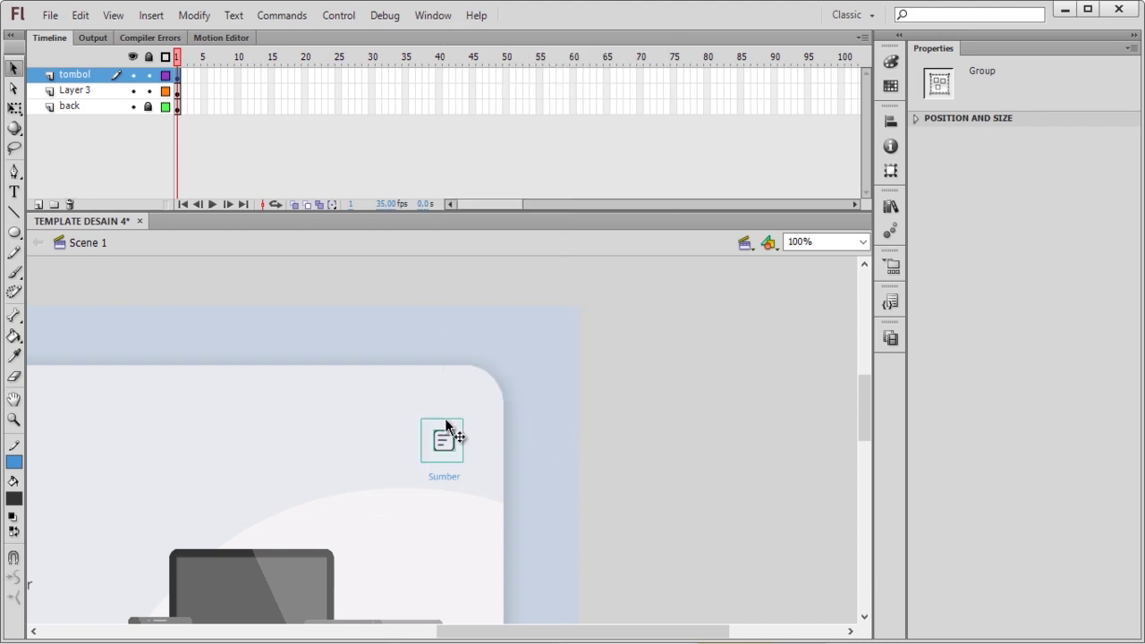
key("ctrl+k")
left_click(444, 479)
key("Delete")
Step: Nudge the dark grey icon upward in the panel's upper-right corner
left_click(449, 447)
key("Up")
key("Up")
key("Up")
key("Up")
key("Up")
key("Up")
key("Up")
Step: Enlarge the dark grey icon slightly with Free Transform
left_click_drag(640, 635, 586, 632)
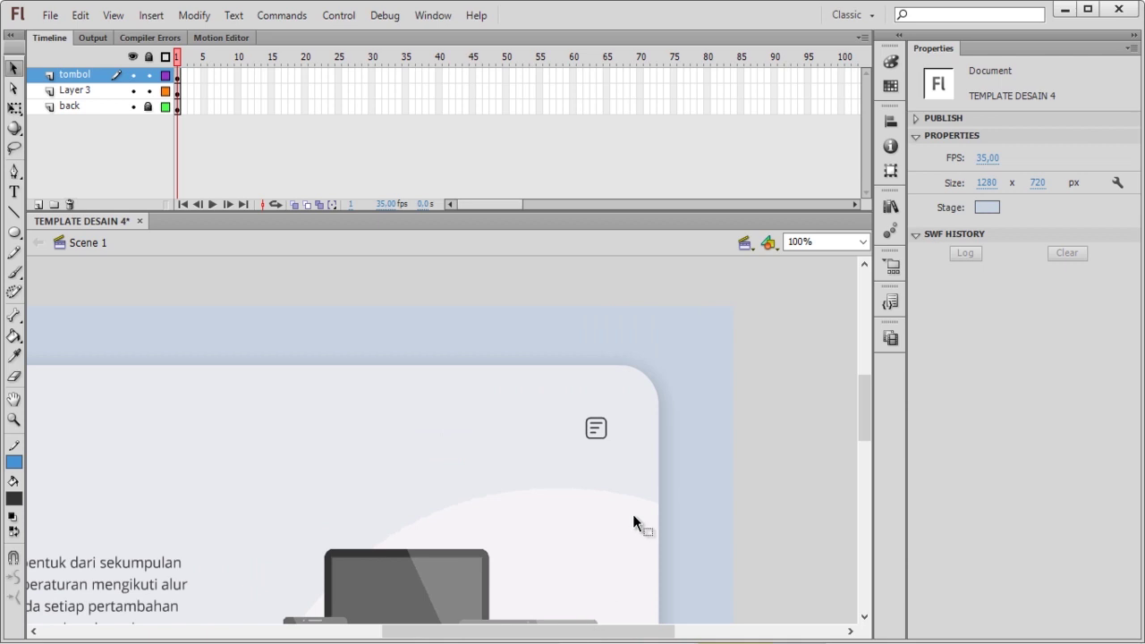
left_click(597, 428)
key("q")
left_click_drag(577, 450, 570, 457)
left_click(710, 432)
key("ctrl+minus")
scroll(710, 430, "down", 2)
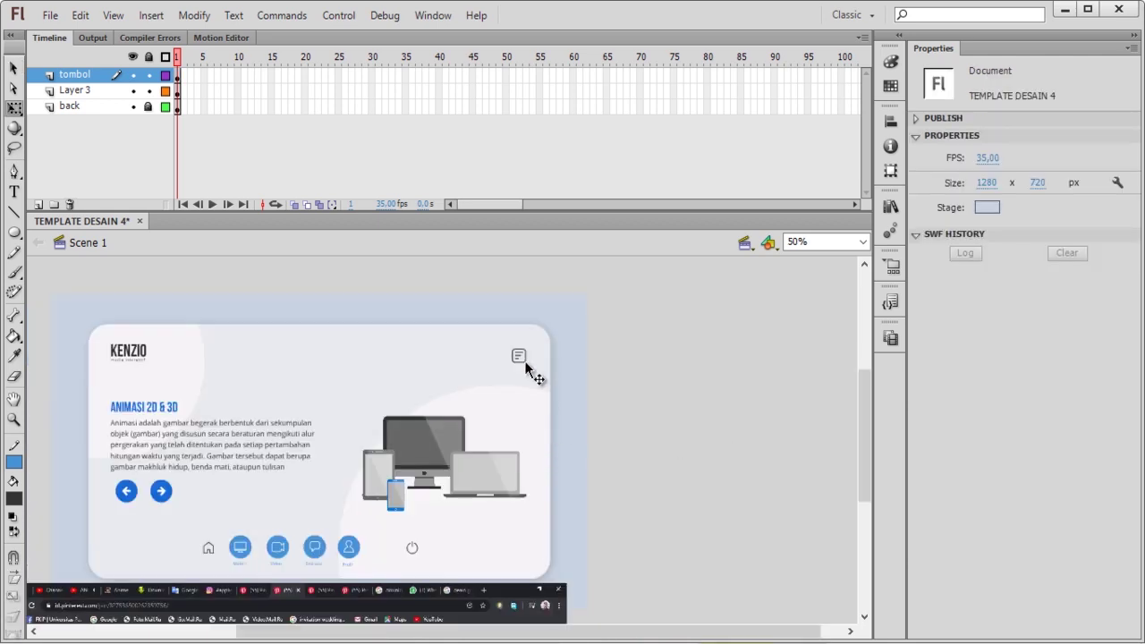
Step: Open the corner icon's nested group and remove the rounded-square outline, keeping only the three lines
double_click(524, 361)
key("ctrl+equal")
key("ctrl+equal")
left_click(466, 439)
double_click(466, 426)
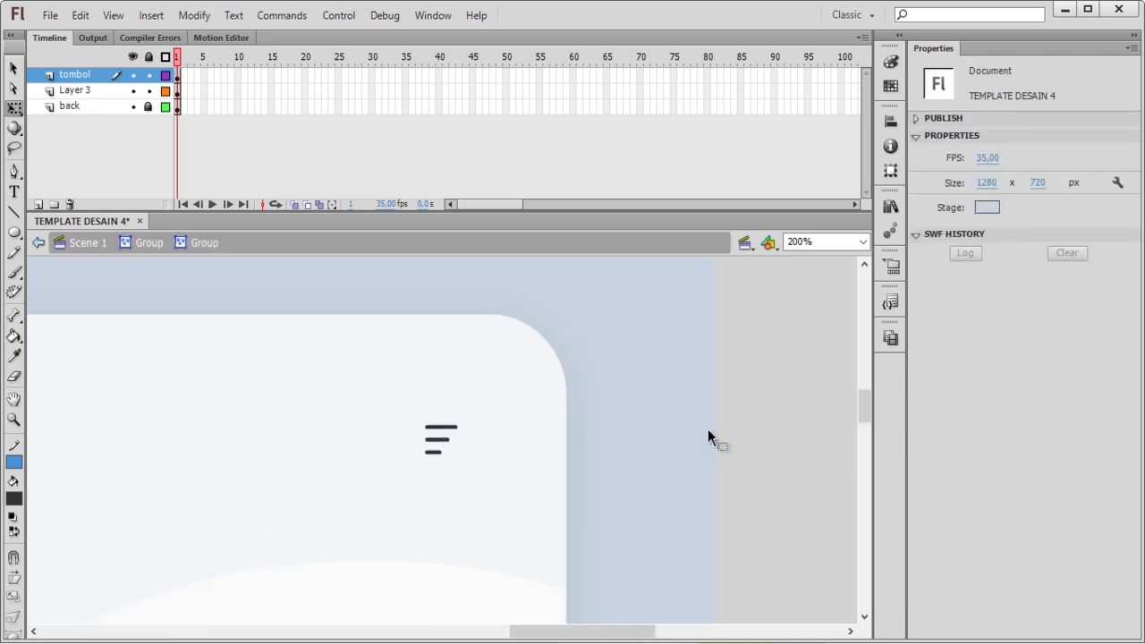
Step: Enlarge the three-line menu icon slightly inside its group and return to the main scene
double_click(708, 436)
double_click(447, 436)
left_click(451, 433)
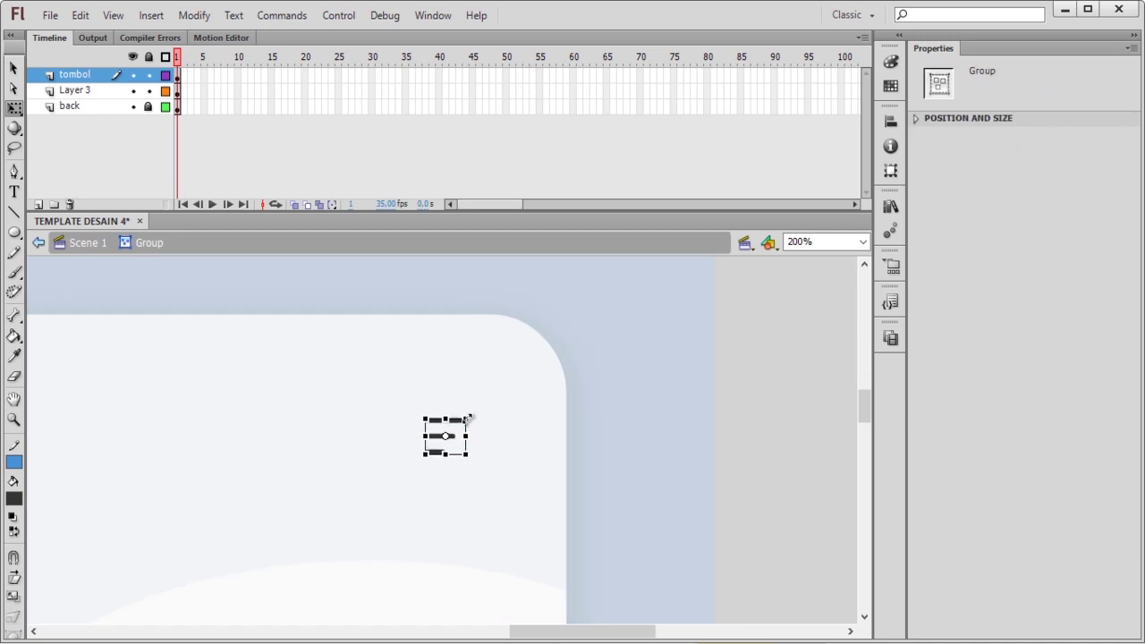
double_click(610, 406)
key("ctrl+minus")
key("ctrl+minus")
scroll(610, 406, "down", 2)
left_click(493, 357)
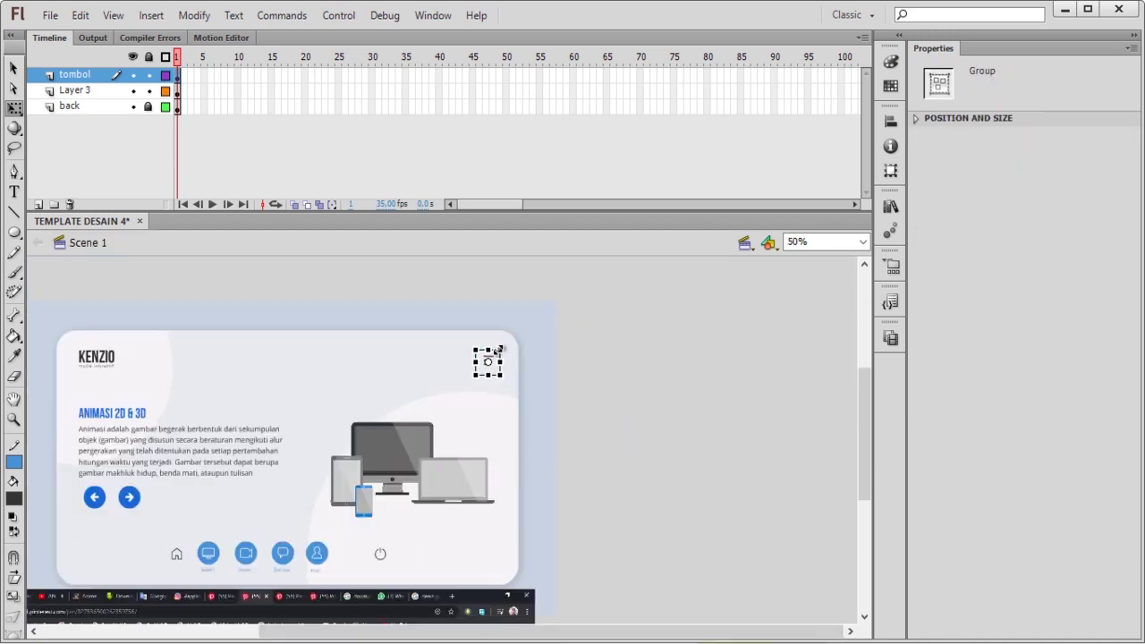
left_click(676, 419)
Step: Move the power icon closer to the Profil button in the bottom menu row
left_click(383, 556)
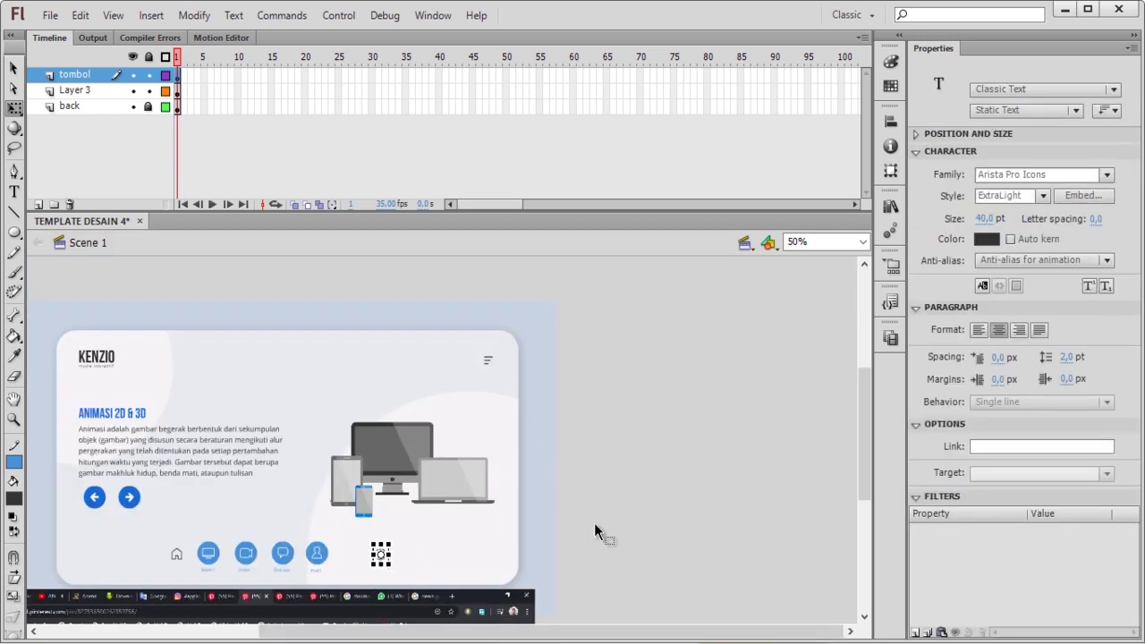
left_click(594, 528)
left_click(351, 555)
left_click(563, 553)
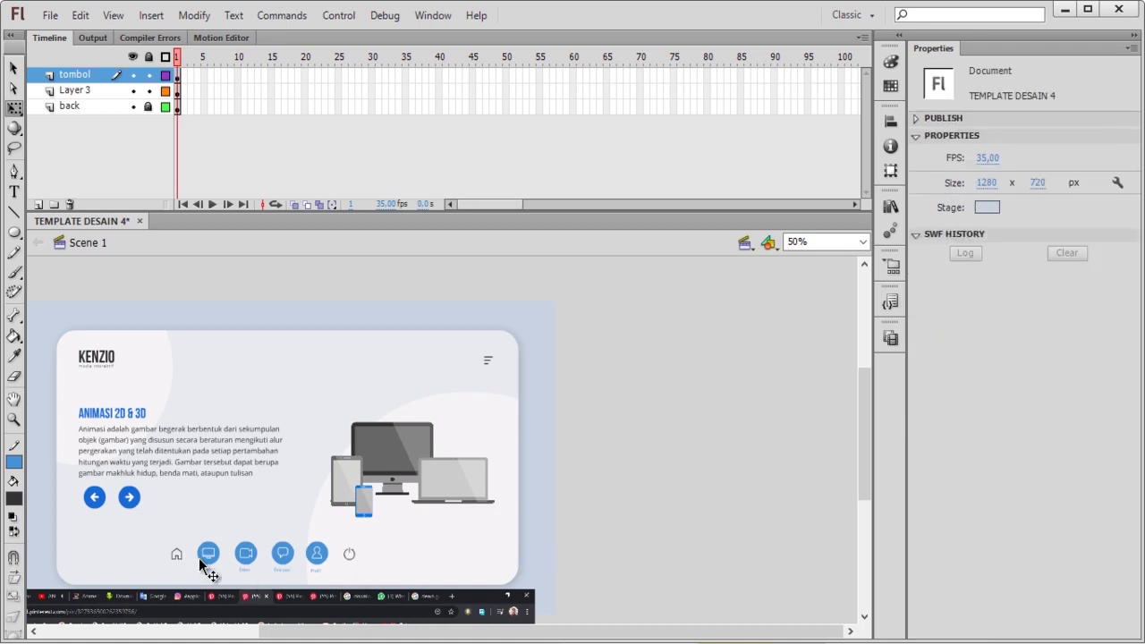
Step: Break apart the Materi button and give its circle the arrow buttons' darker blue fill with no outline
key("ctrl+equal")
left_click_drag(450, 633, 334, 631)
scroll(352, 600, "down", 2)
left_click(310, 541)
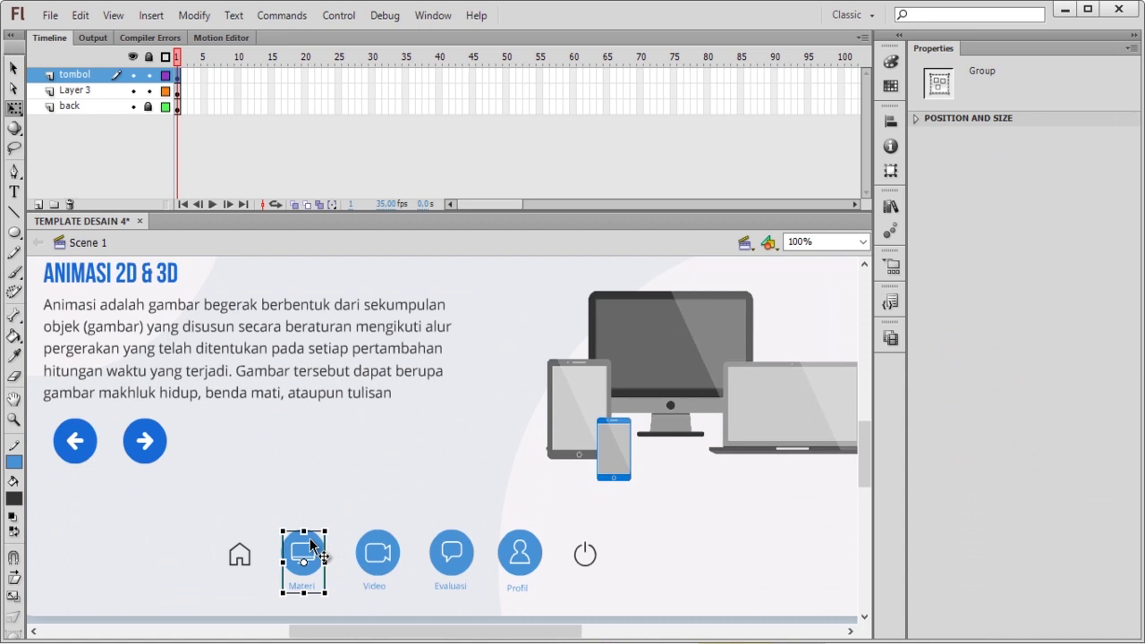
key("ctrl+b")
key("k")
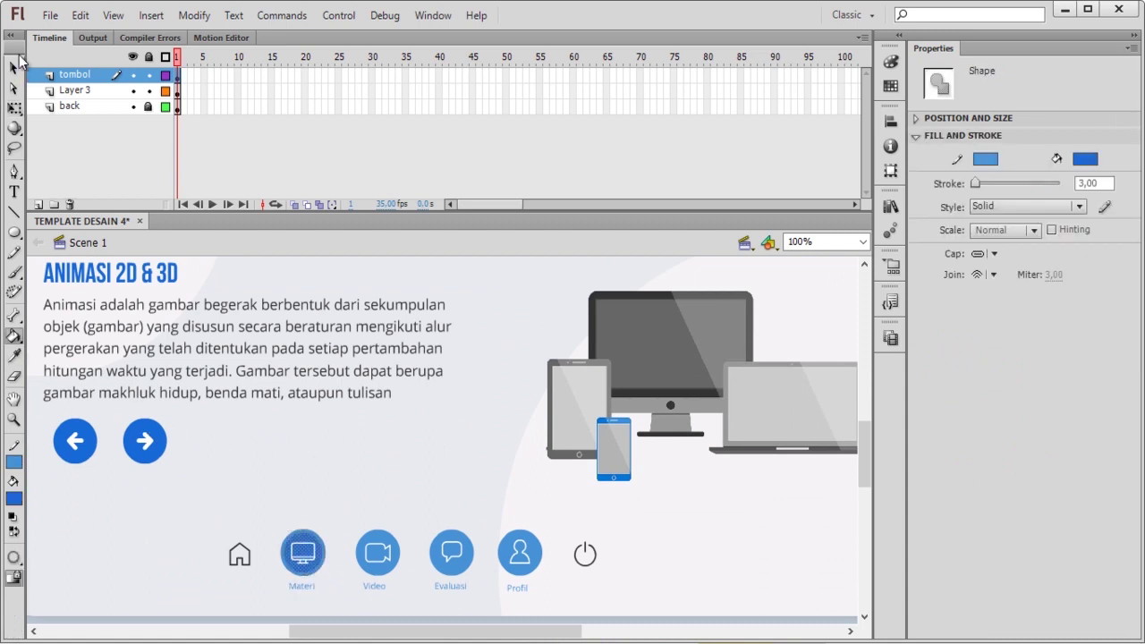
left_click(14, 461)
left_click(247, 263)
left_click(12, 66)
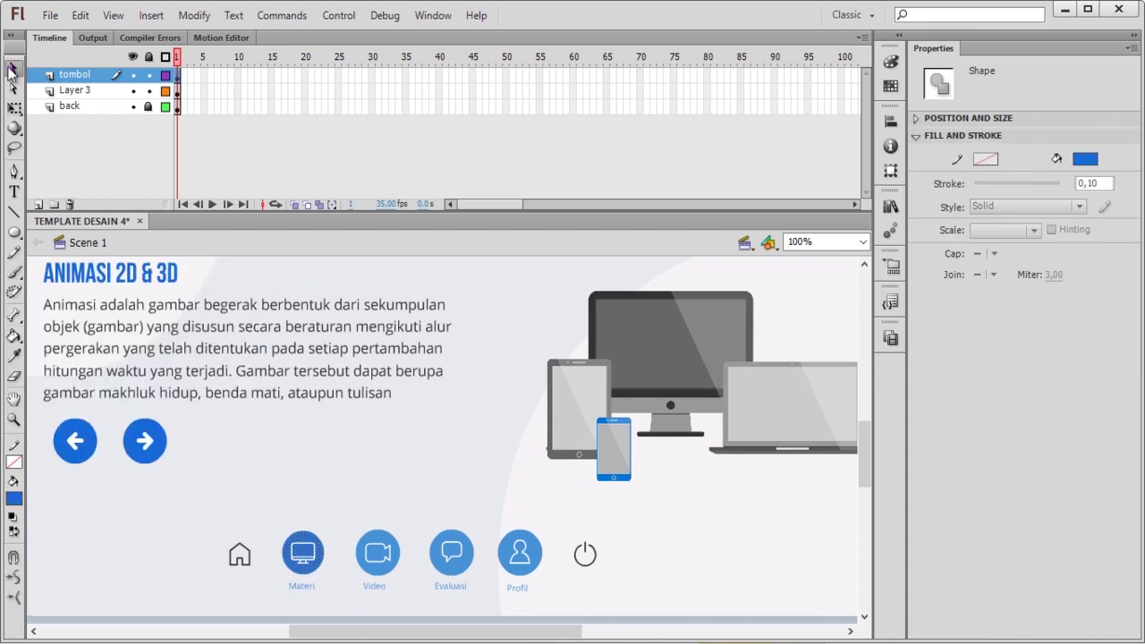
Step: Recolour the Materi label to match the darker blue circle and regroup the button
left_click_drag(329, 599, 330, 600)
left_click(310, 588)
key("i")
left_click(310, 547)
key("v")
left_click(313, 562, "shift")
key("ctrl+g")
Step: Break apart the Video button and delete the outline around its circle
left_click(381, 601)
left_click(376, 573)
key("ctrl+b")
left_click(416, 490)
left_click(382, 531)
key("Delete")
left_click(382, 535)
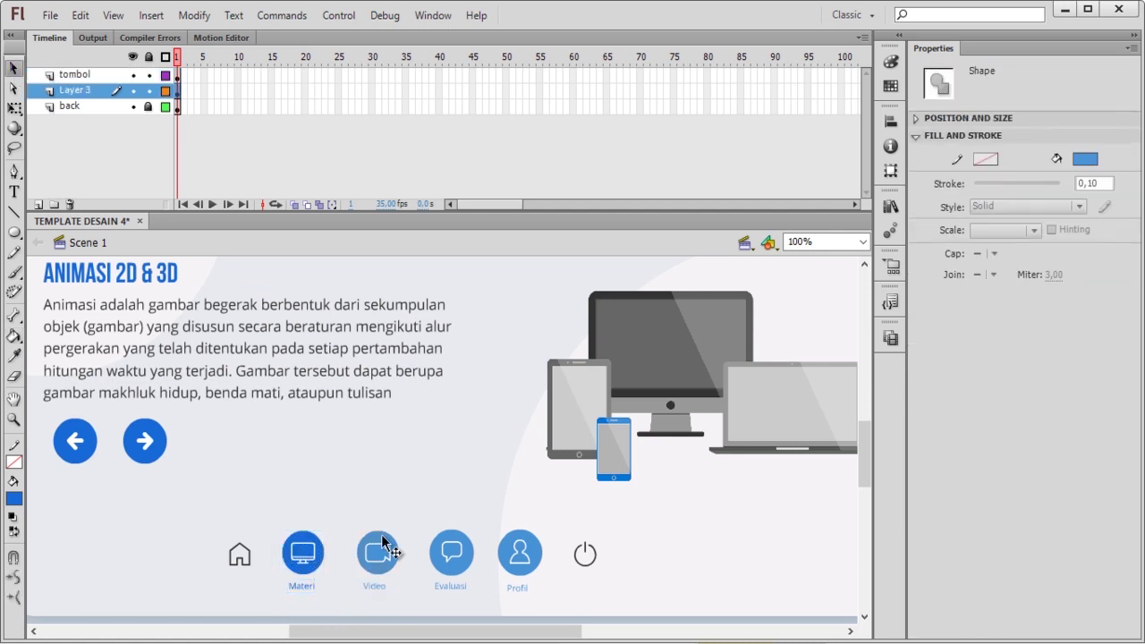
Step: Recolour the Video circle and label with the darker blue and regroup the button
key("k")
left_click(373, 548)
left_click(372, 588)
key("k")
left_click_drag(350, 526, 418, 606)
key("ctrl+g")
Step: Break apart the Evaluasi button and delete its circle's outline
left_click(447, 572)
key("ctrl+b")
left_click(475, 561)
left_click(470, 555)
key("Delete")
left_click(466, 563)
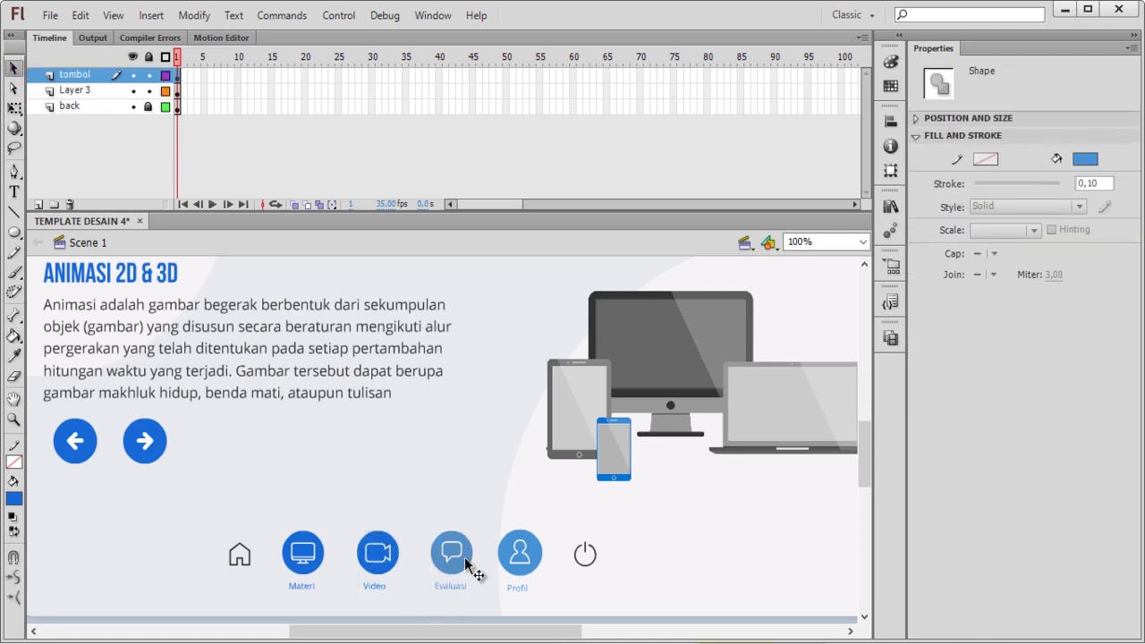
Step: Apply the arrow buttons' blue to the Evaluasi circle and label, and regroup the button
key("i")
left_click(159, 443)
key("v")
left_click(449, 588)
key("i")
left_click(443, 563)
key("v")
left_click_drag(424, 519, 489, 600)
key("ctrl+g")
Step: Break apart the Profil button and recolour its circle and label with the Evaluasi button's darker blue
key("ctrl+b")
left_click(521, 588, "shift")
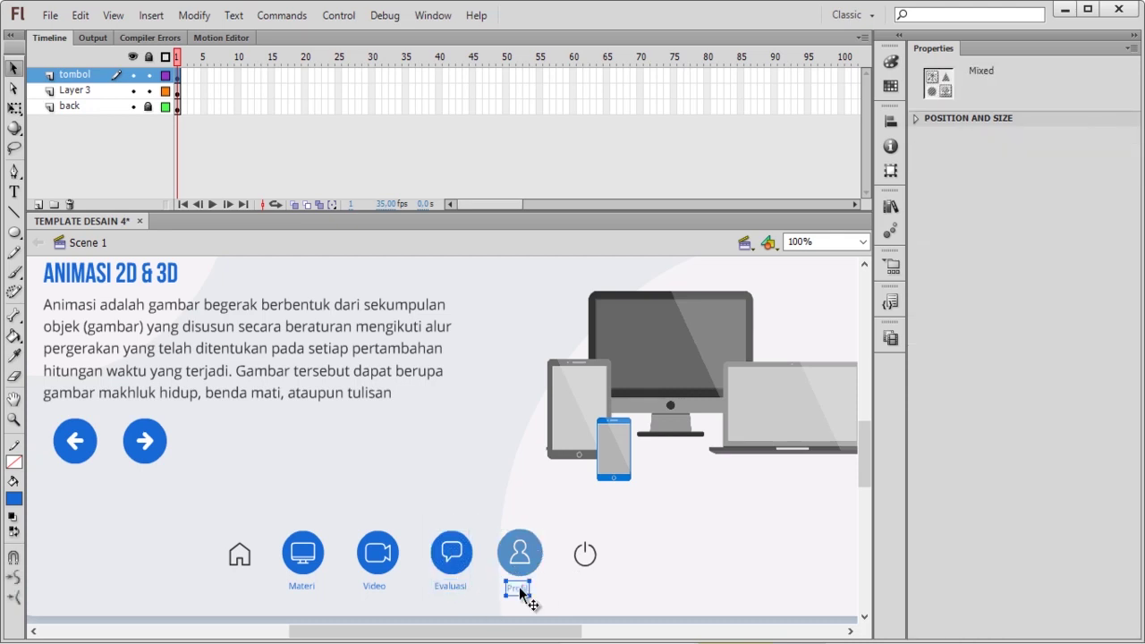
key("i")
left_click(460, 562)
key("v")
left_click(525, 520)
left_click(529, 577)
left_click(667, 578)
Step: Move the heading, paragraph and arrow buttons lower in the panel, leaving a wider gap above the arrows
key("ctrl+minus")
left_click_drag(293, 439, 292, 457)
left_click_drag(297, 392, 297, 410)
left_click_drag(287, 356, 286, 374)
left_click_drag(293, 451, 294, 465)
Step: Copy the source line "idseducation.com › articles › apa-itu-animasi" from the Google result in the browser and return to Flash
left_click(318, 570)
left_click_drag(387, 359, 157, 359)
key("ctrl+c")
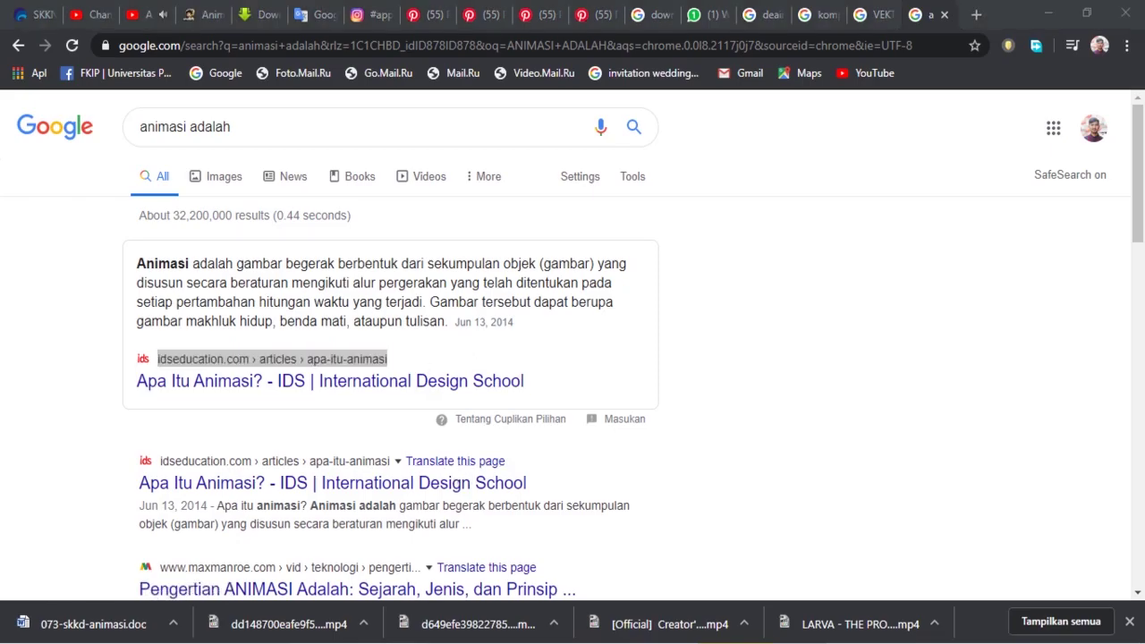
left_click(429, 633)
Step: Add the copied source "idseducation.com › articles › apa-itu-animasi" as blue text directly below the paragraph
left_click_drag(284, 411, 305, 442)
double_click(384, 335)
key("ctrl+a")
key("ctrl+v")
key("ctrl+a")
left_click(987, 239)
left_click(491, 493)
key("v")
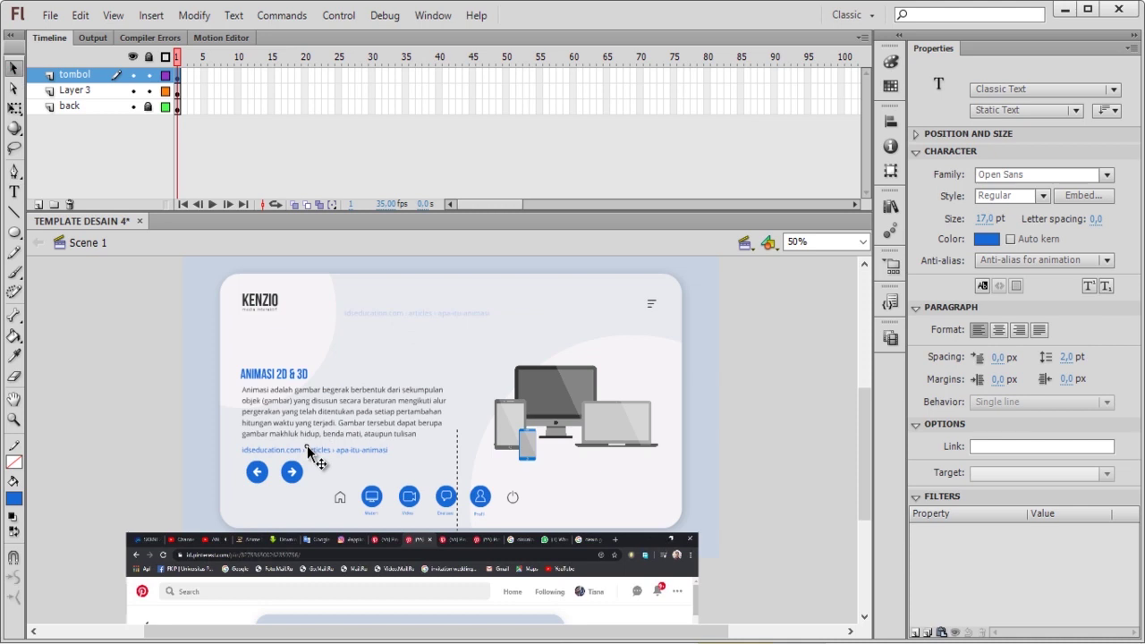
left_click(147, 403)
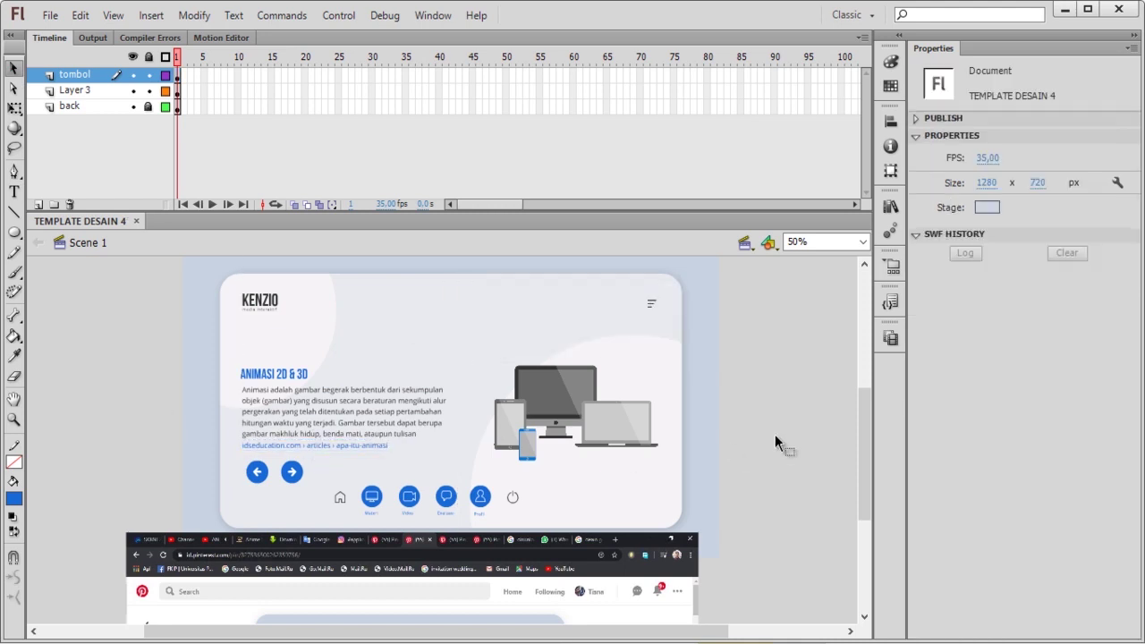
Step: Enlarge the KENZIO logo with Free Transform
left_click(268, 307)
key("q")
left_click_drag(279, 312, 296, 321)
left_click(735, 368)
Step: Move the device illustration slightly upward in the panel
left_click(651, 399)
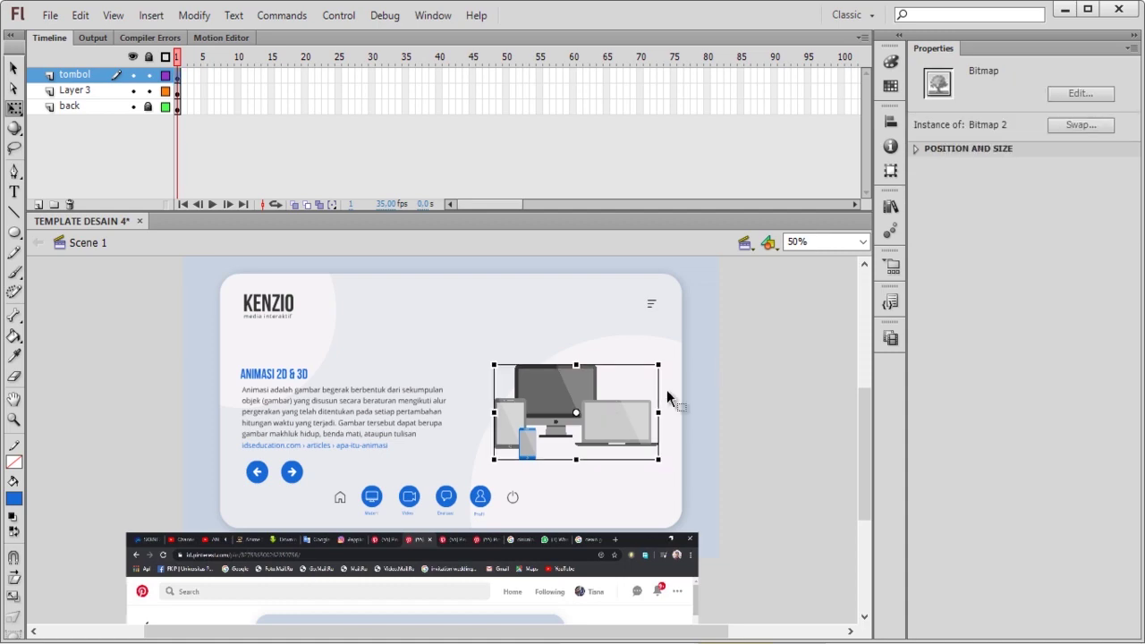
left_click(778, 432)
left_click(512, 498)
left_click(596, 500)
Step: Switch to the browser and copy the URL of the reference Pinterest pin
scroll(522, 503, "down", 5)
key("alt+Tab")
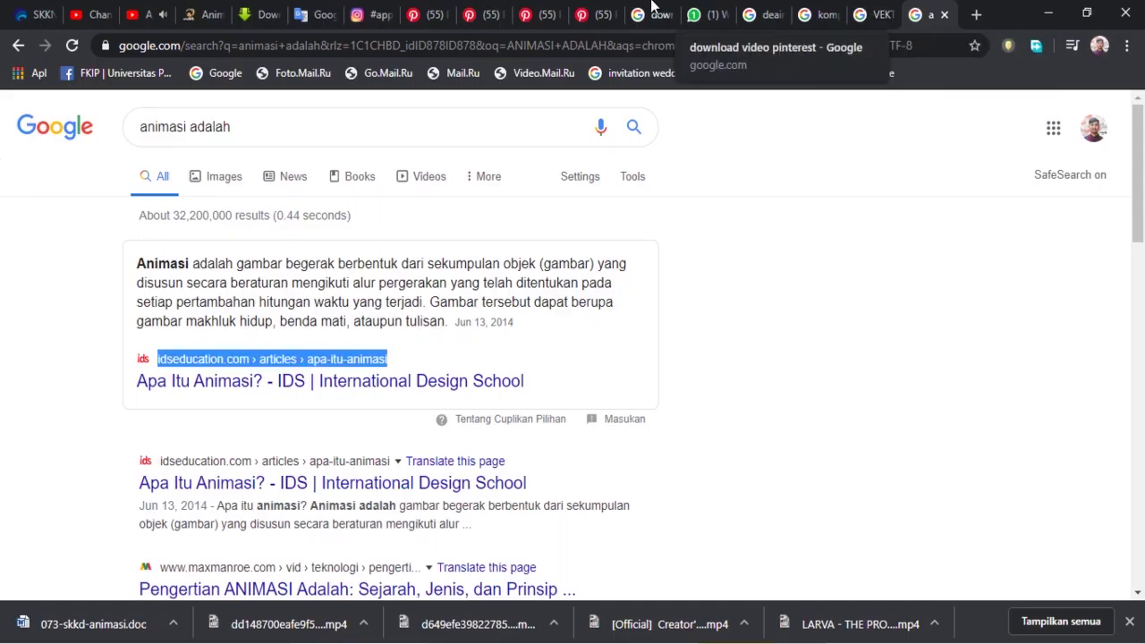
left_click(604, 9)
left_click(541, 9)
left_click(485, 10)
left_click(465, 45)
key("ctrl+c")
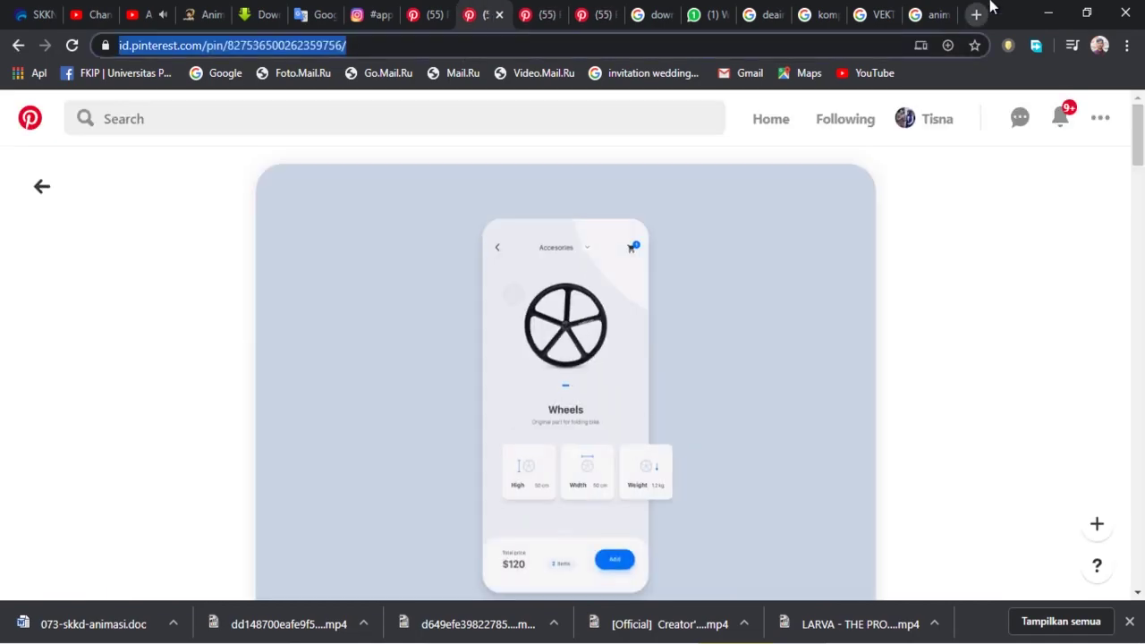
Step: Return to Flash, unlock the back layer and move the Pinterest screenshot down, clear of the stage
key("alt+Tab")
left_click(149, 106)
left_click_drag(414, 465, 397, 563)
left_click(376, 516)
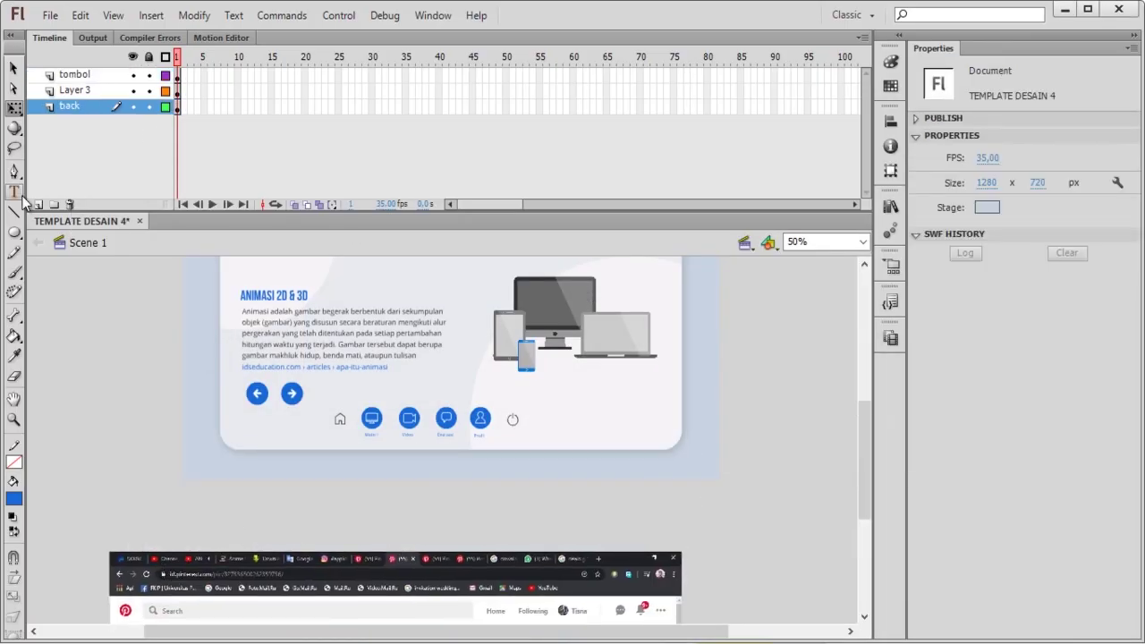
Step: Add the copied Pinterest URL as text near the panel's lower edge and set its font to Open Sans
left_click(15, 192)
left_click(320, 466)
key("ctrl+v")
key("ctrl+a")
left_click(1028, 176)
type("Open Sans")
key("Return")
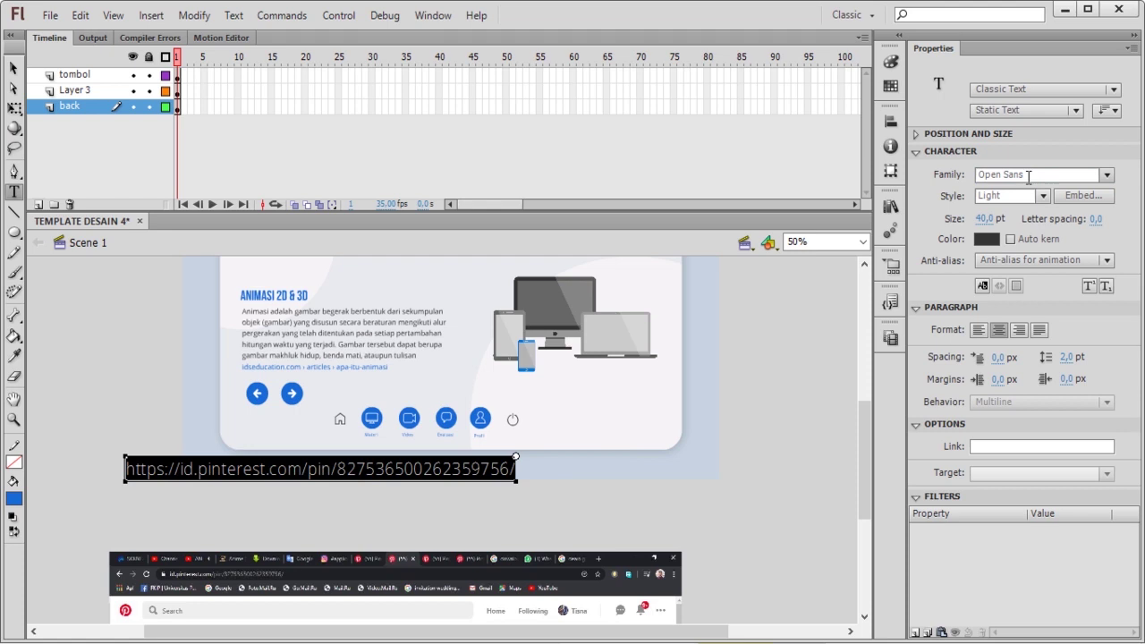
Step: Set the Pinterest URL text to 18 pt in dark grey and centre it below the panel
left_click(989, 241)
left_click(900, 325)
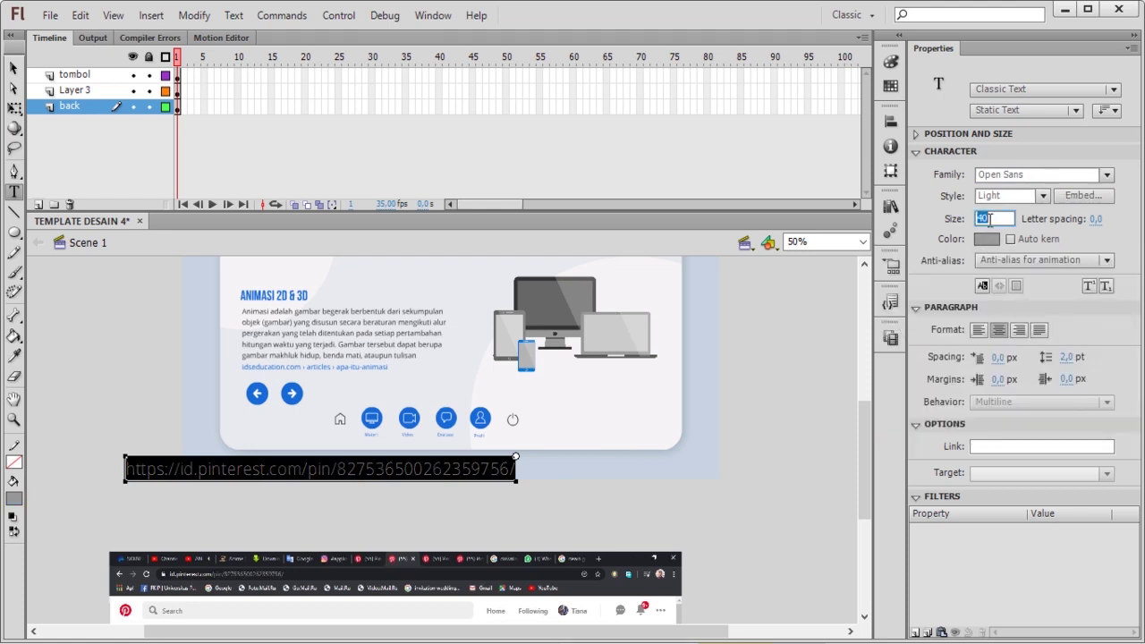
type("18")
key("Return")
left_click(15, 68)
left_click_drag(334, 463, 432, 468)
left_click(987, 238)
left_click(896, 296)
left_click(529, 512)
scroll(639, 501, "up", 2)
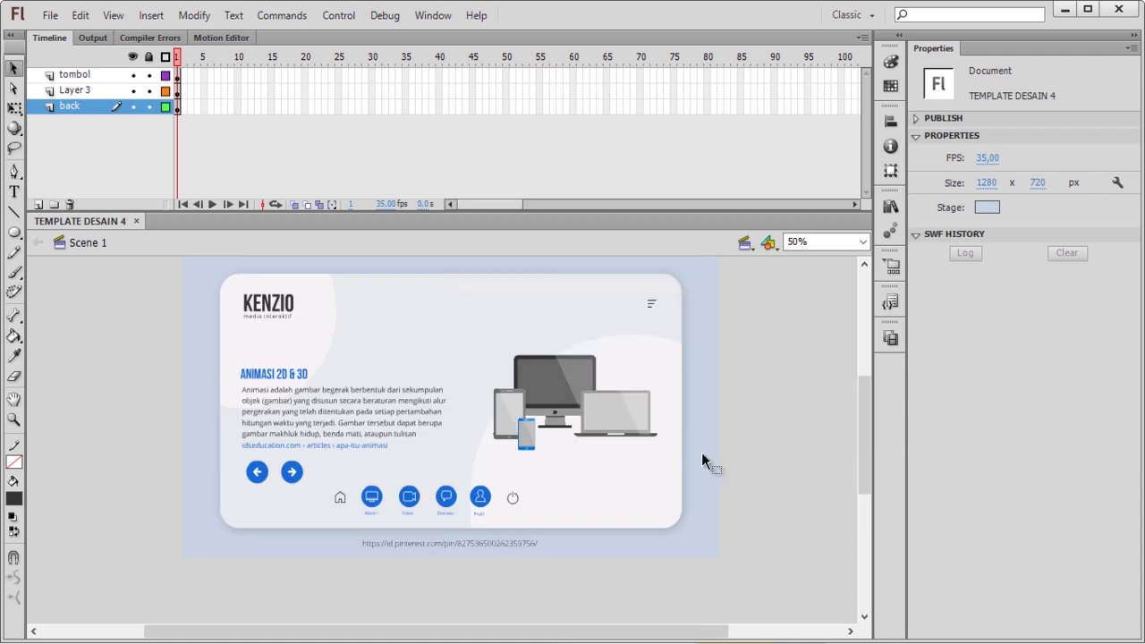
Step: Nudge the heading, paragraph and source line slightly upward together
left_click(653, 303)
left_click(716, 324)
left_click(365, 405)
left_click(348, 444, "shift")
left_click(291, 376, "shift")
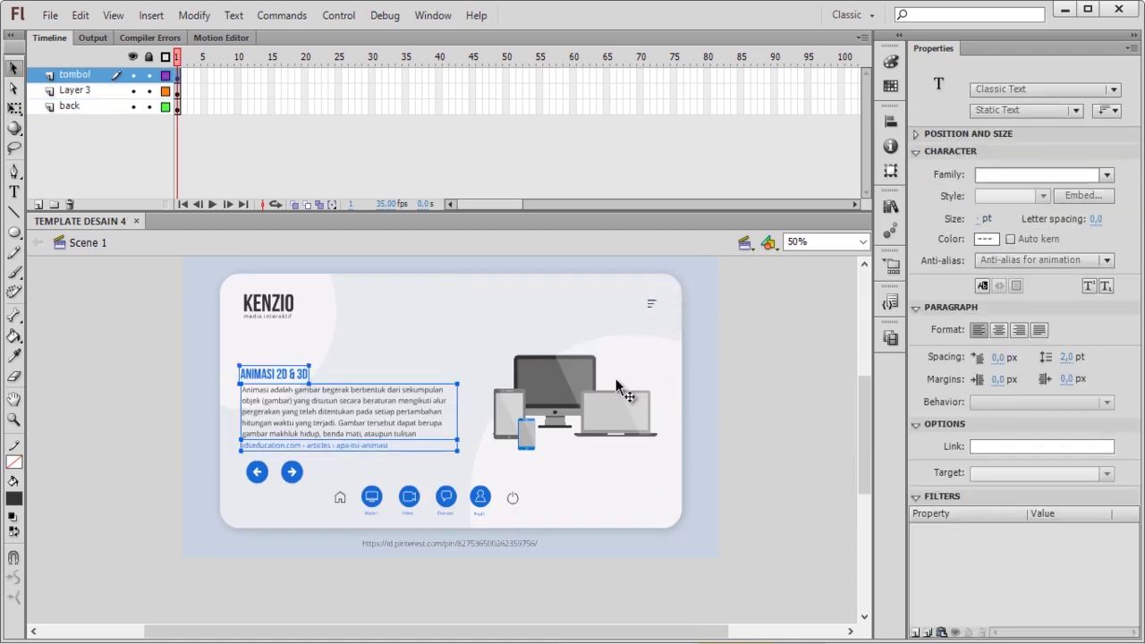
key("shift+Up")
left_click(574, 419)
Step: Switch to the browser and copy the link address of the Pixabay device image result
key("alt+Tab")
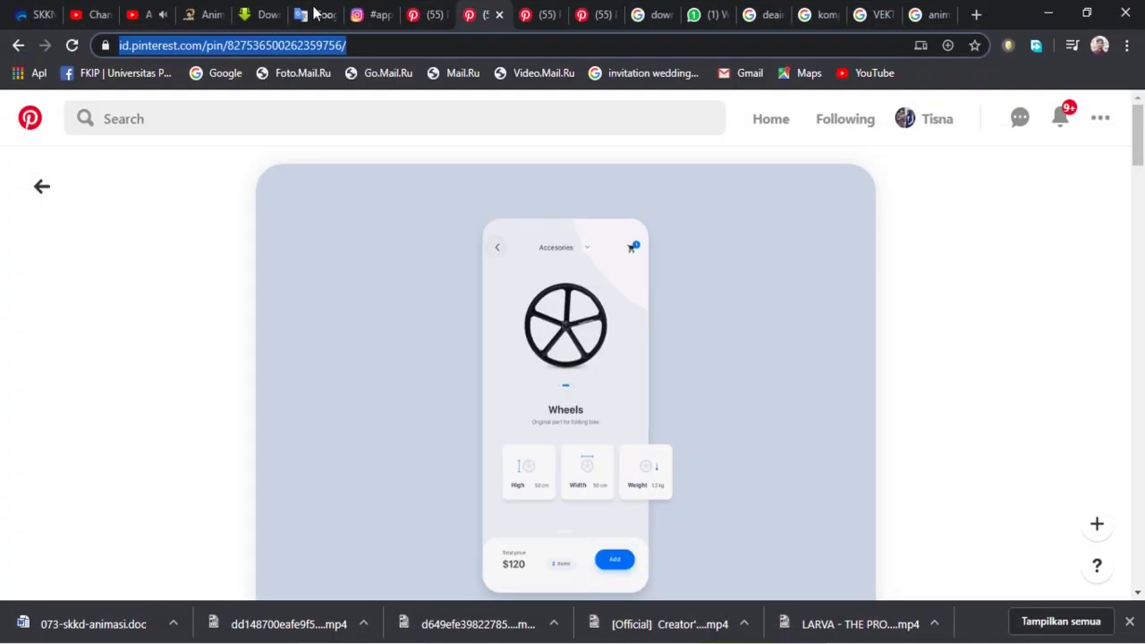
left_click(881, 9)
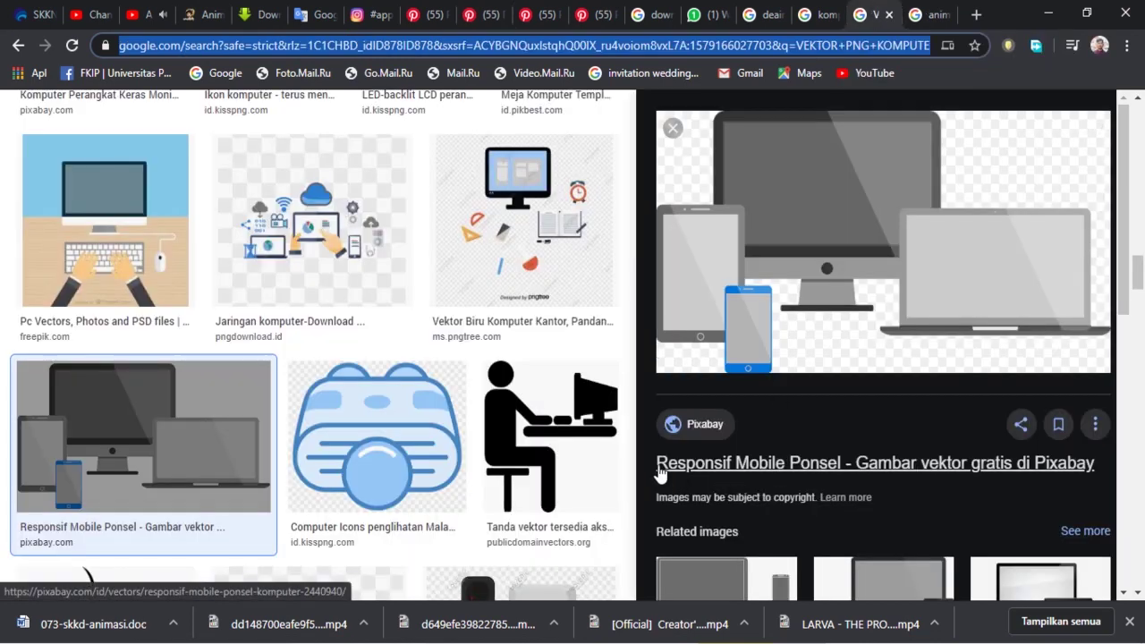
left_click_drag(658, 465, 1108, 462)
right_click(1030, 467)
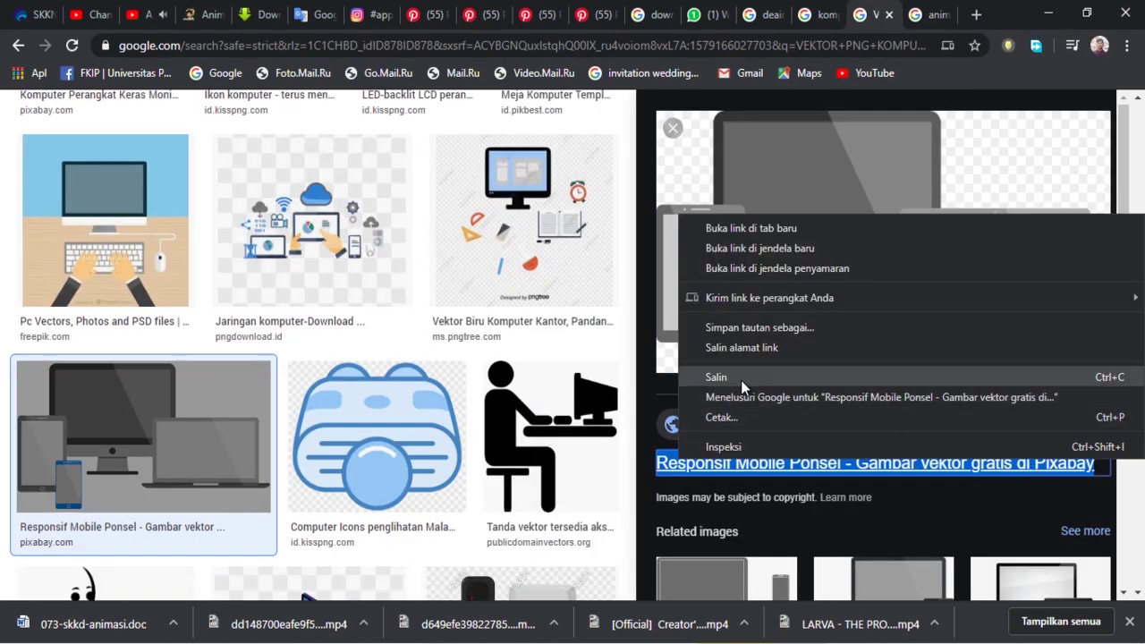
left_click(741, 349)
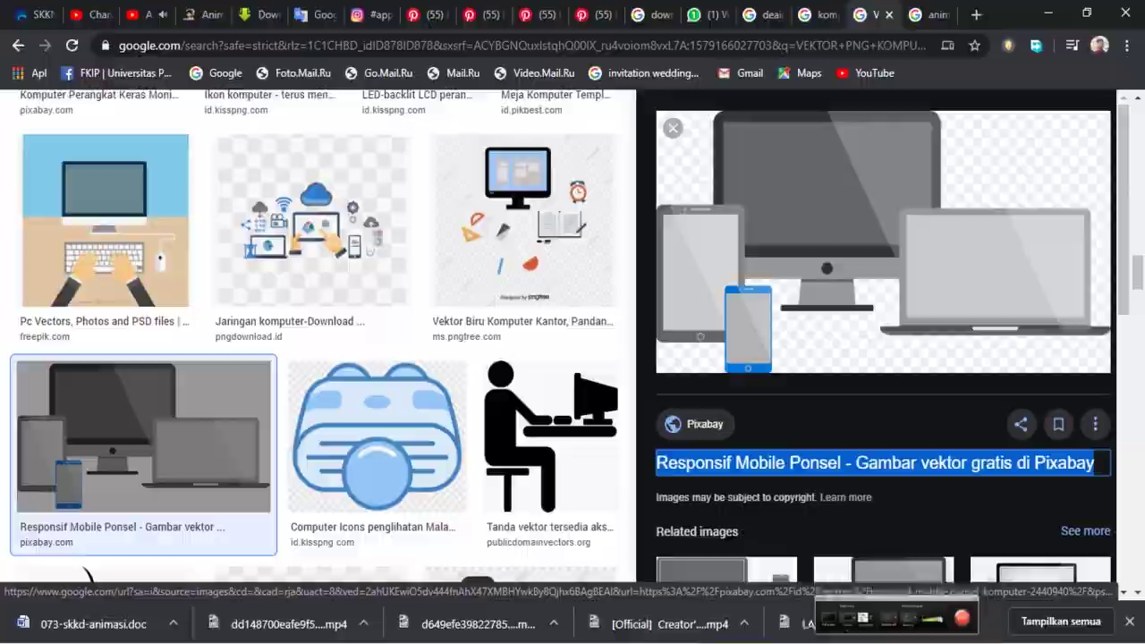
Step: Return to Flash, paste the copied link and place it below the device illustration
left_click(897, 642)
key("ctrl+=")
key("ctrl+v")
left_click_drag(463, 464, 378, 590)
Step: Set the pasted link's font to Open Sans in blue and widen its text box on both sides
left_click(1020, 192)
type("Op")
left_click(981, 256)
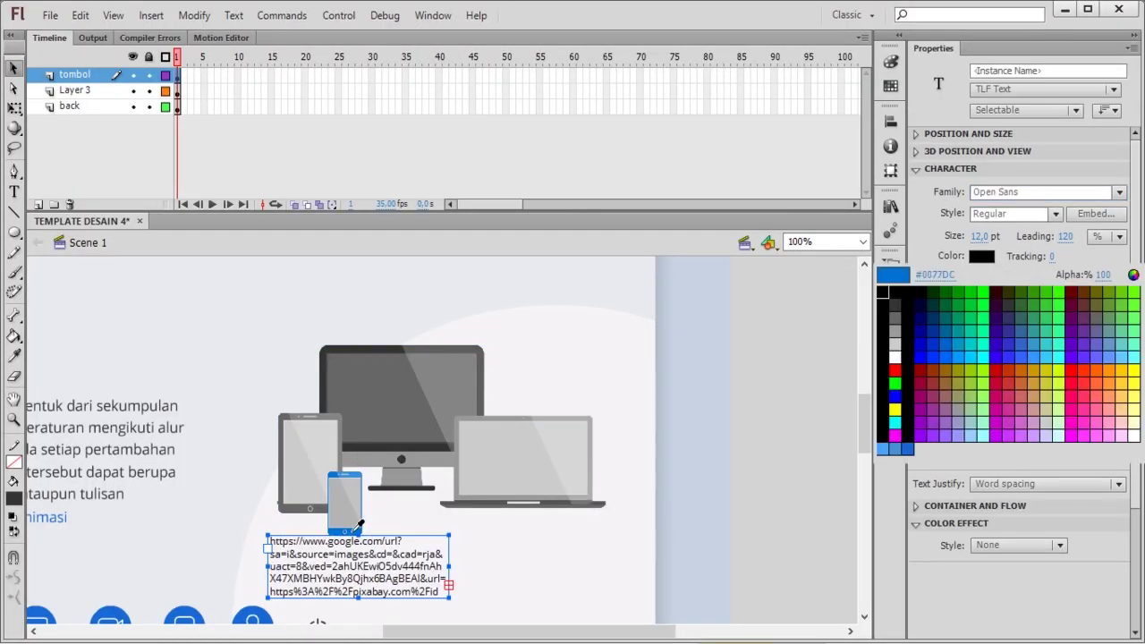
left_click(965, 327)
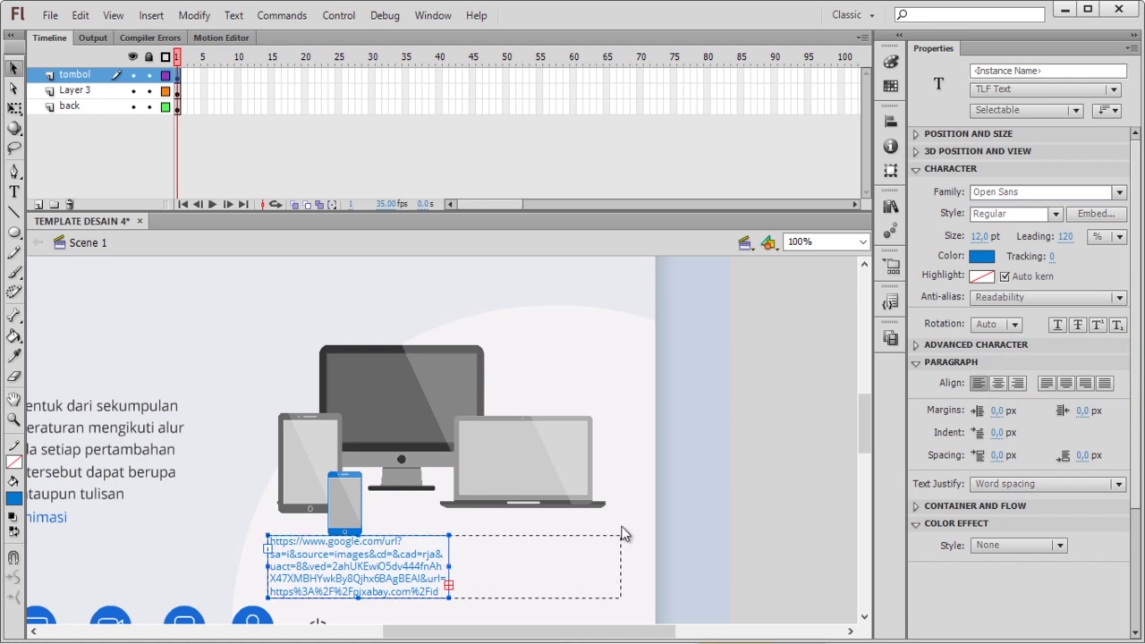
left_click_drag(623, 534, 622, 535)
left_click_drag(257, 570, 117, 569)
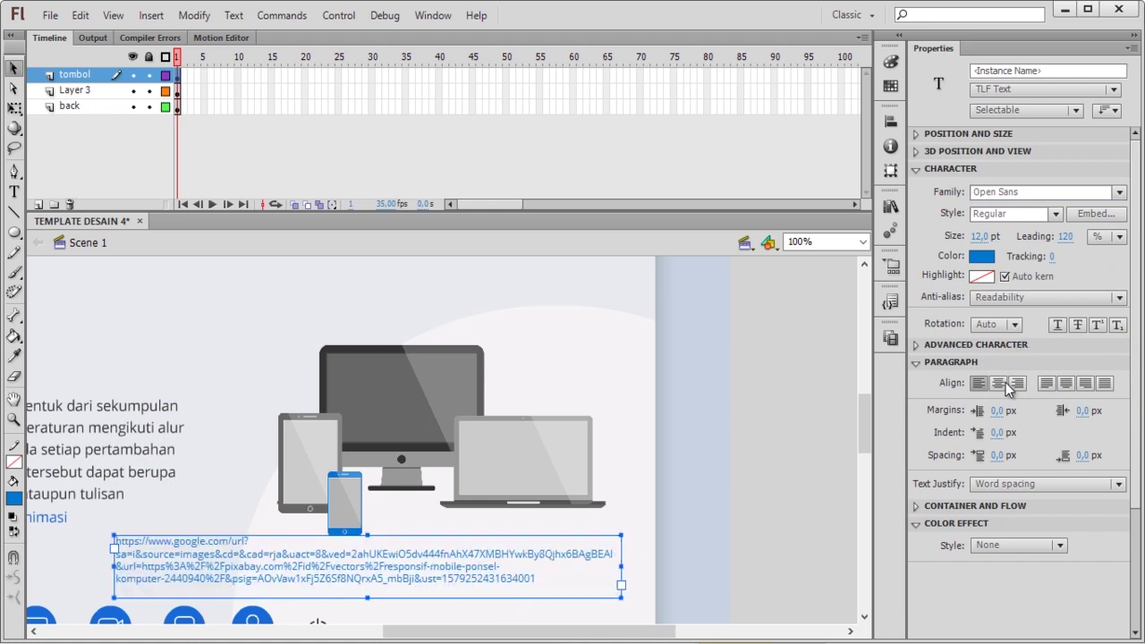
Step: Switch to the browser, open the Pixabay image page in a new tab and copy its URL
key("alt+Tab")
right_click(735, 467)
left_click(751, 240)
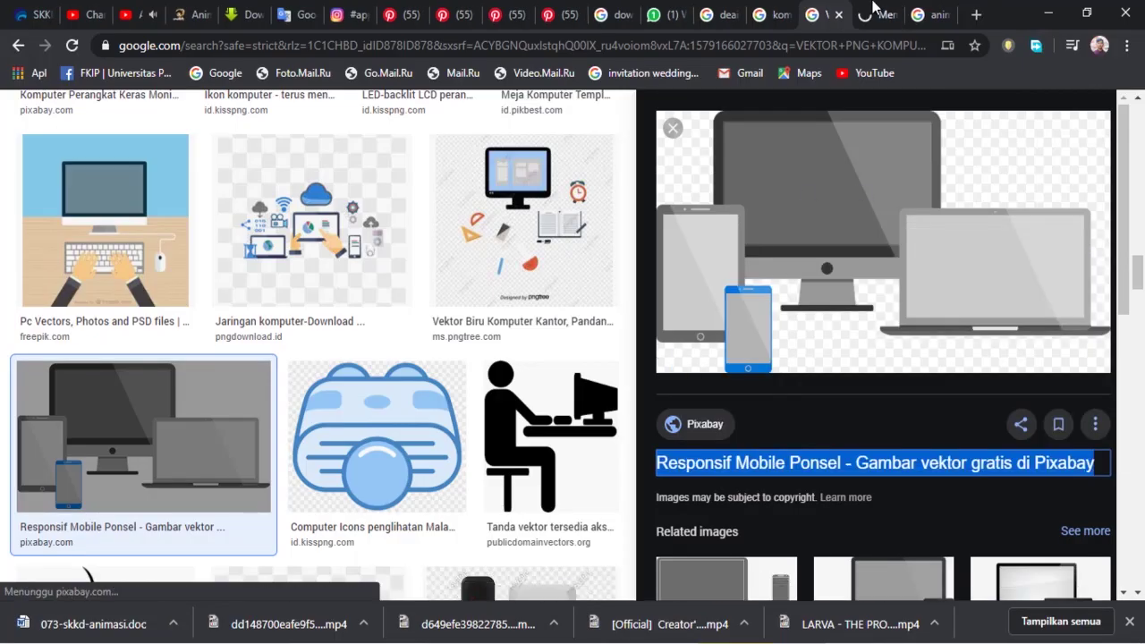
left_click(869, 12)
left_click(508, 46)
key("ctrl+c")
left_click(1049, 12)
Step: Replace the long Google link below the device illustration with the copied Pixabay URL
double_click(517, 563)
key("ctrl+a")
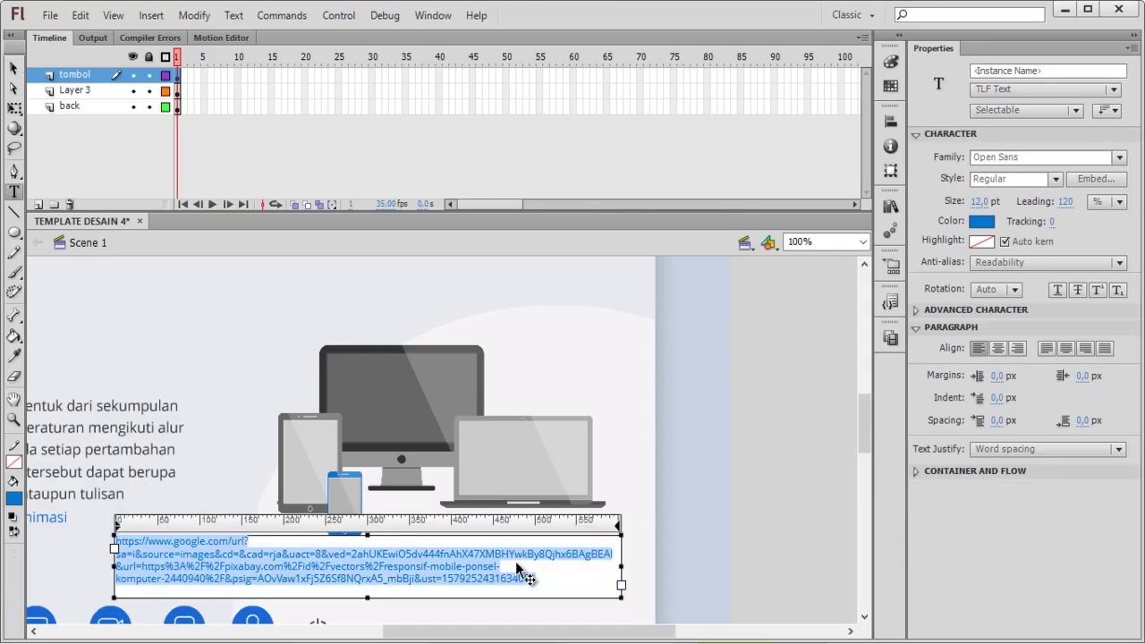
key("ctrl+v")
left_click(14, 68)
Step: Adjust the Pixabay URL's text type and align the text directly under the device illustration
left_click(1037, 90)
left_click(1013, 127)
left_click_drag(433, 547, 593, 547)
left_click(747, 438)
key("ctrl+minus")
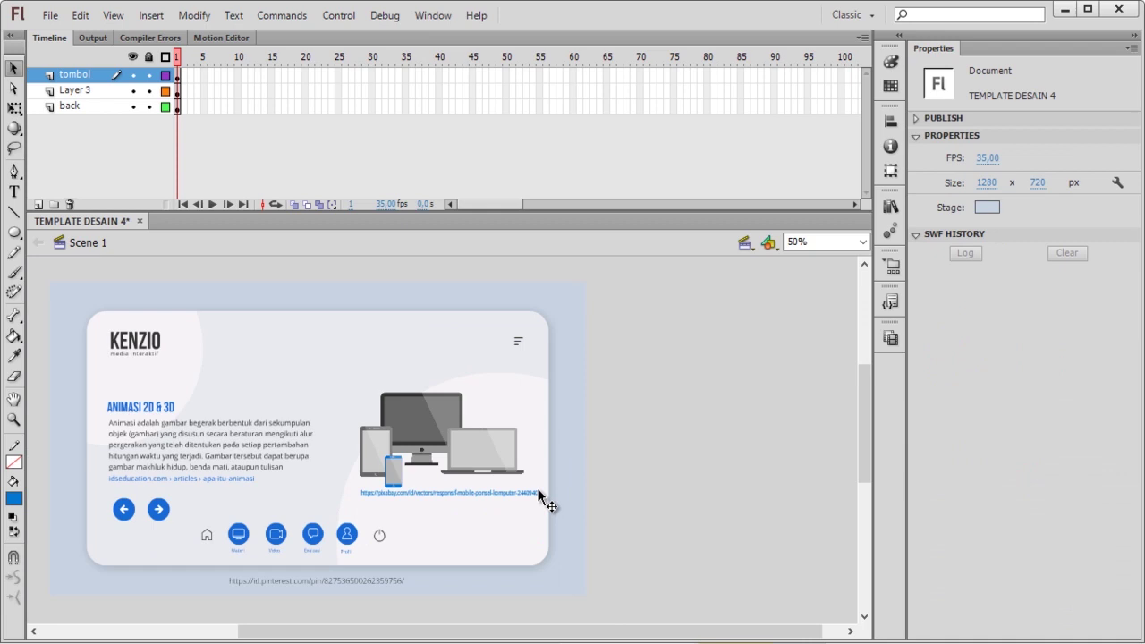
Step: Shrink the Pixabay URL text so its width matches the device illustration above it
left_click(537, 492)
left_click(554, 510)
left_click(556, 493)
left_click(686, 411)
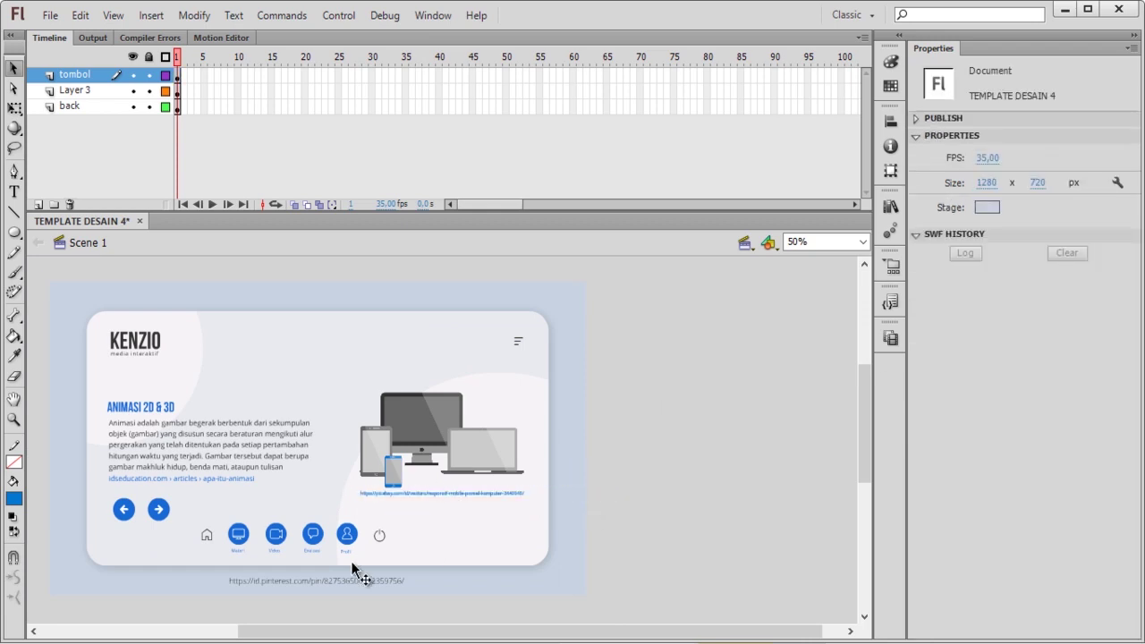
Step: Test the movie and scale the preview to show the entire template design
key("ctrl+Return")
right_click(1052, 211)
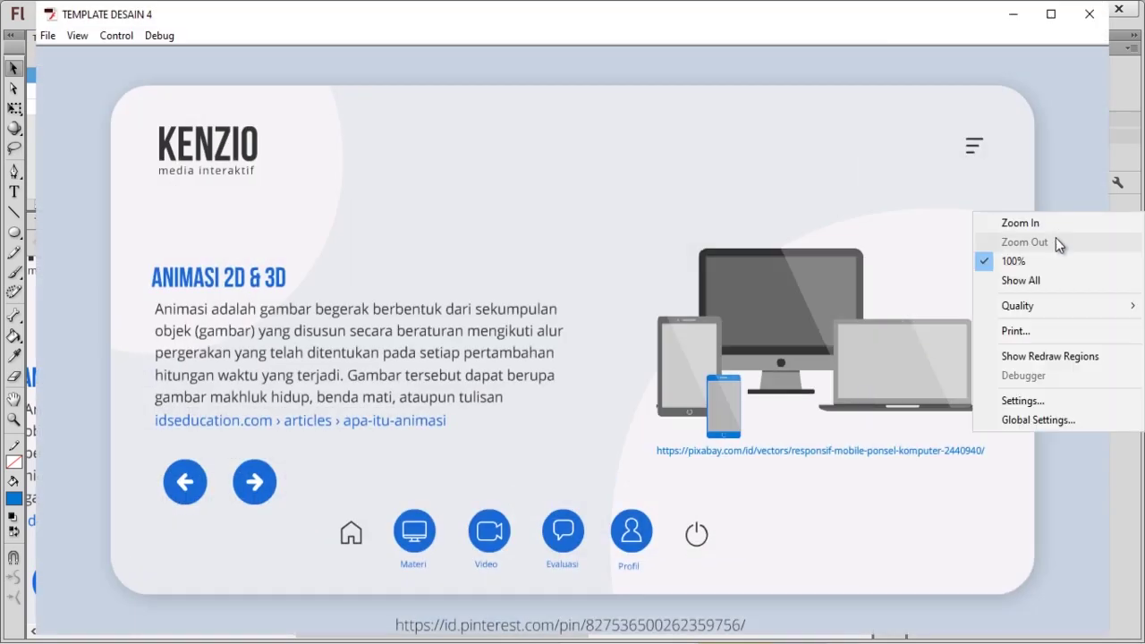
left_click(1060, 252)
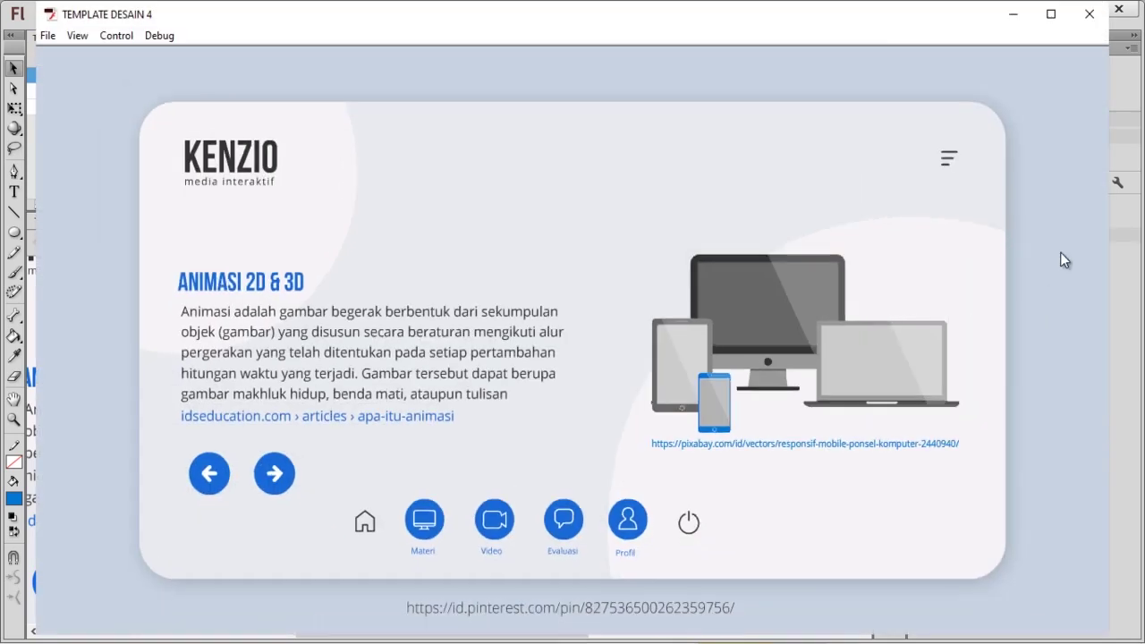